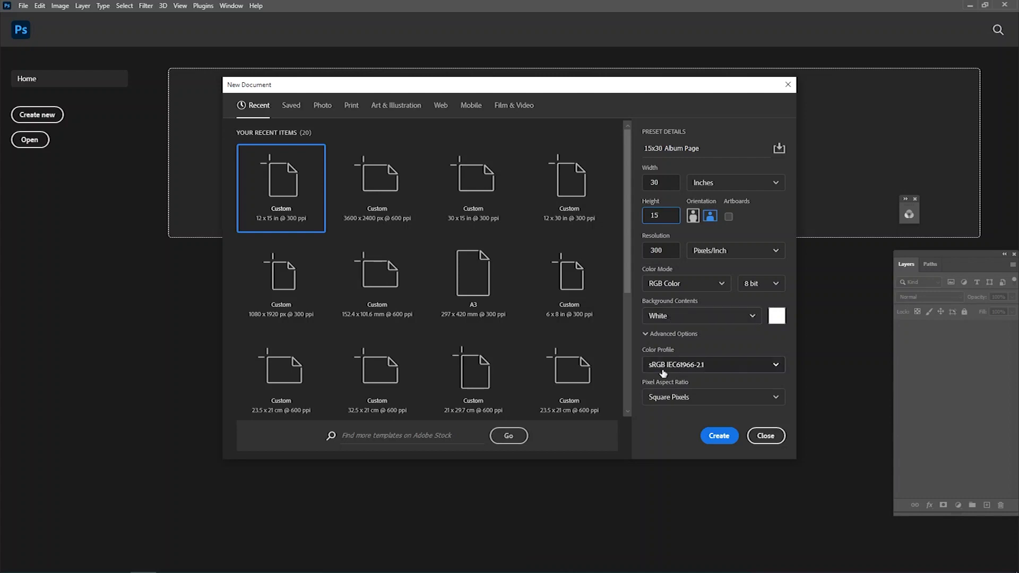
Create the 15x30 Album Page document, 30 by 15 inches at 300 pixels/inch, RGB 8-bit with a white background
{"action": "left_click", "coordinate": [711, 439]}
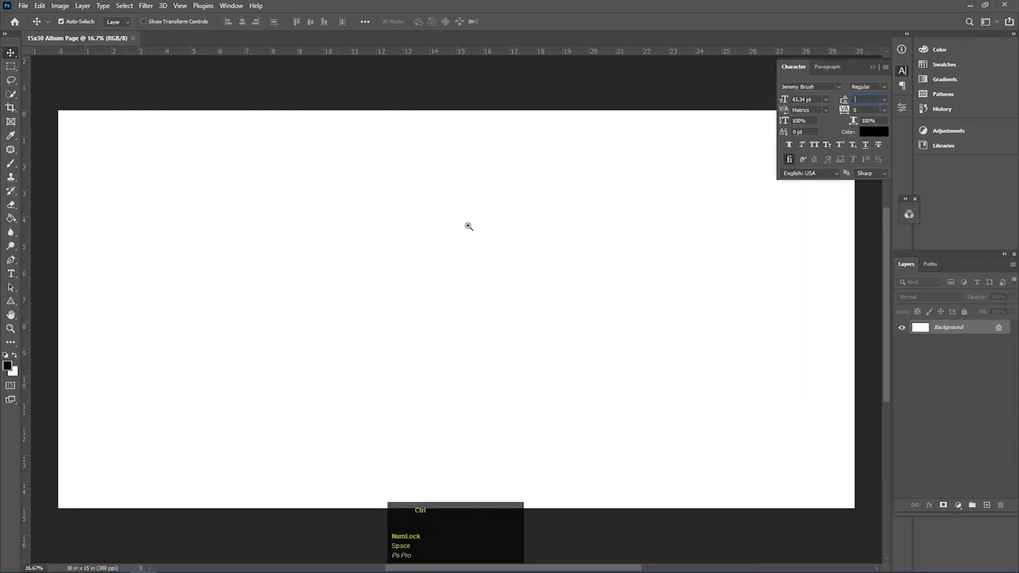
{"action": "mouse_move", "coordinate": [469, 226]}
{"action": "left_mouse_down"}
{"action": "mouse_move", "coordinate": [447, 228]}
{"action": "mouse_move", "coordinate": [459, 228]}
{"action": "left_mouse_up"}
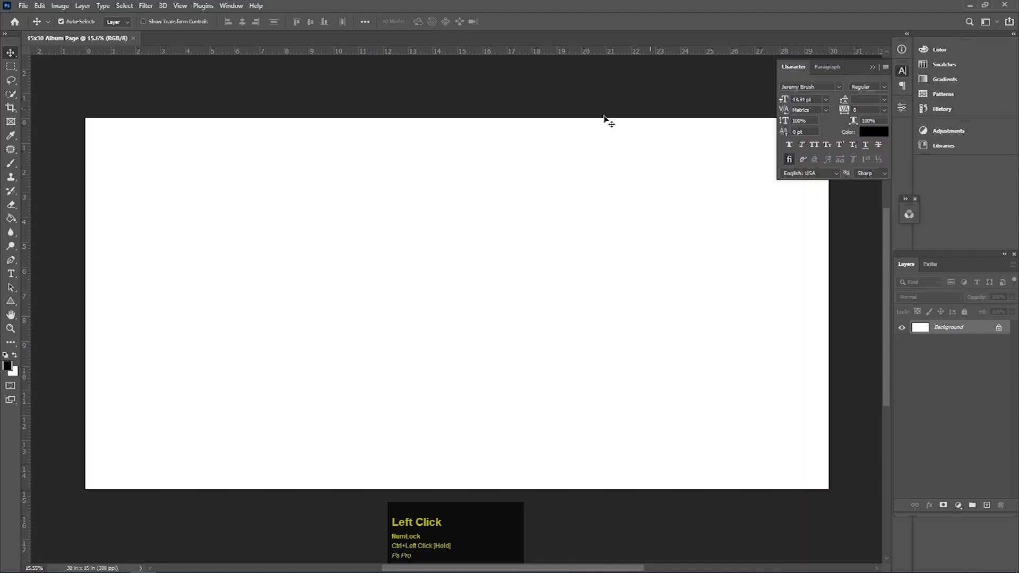
Place vertical guides at 15, 15.5 and 14.5 inches to mark the spread's center fold and its inner margins
{"action": "left_click_drag", "start_coordinate": [543, 156], "coordinate": [581, 161]}
{"action": "left_click_drag", "start_coordinate": [400, 193], "coordinate": [427, 223]}
{"action": "left_click_drag", "start_coordinate": [30, 204], "coordinate": [399, 200]}
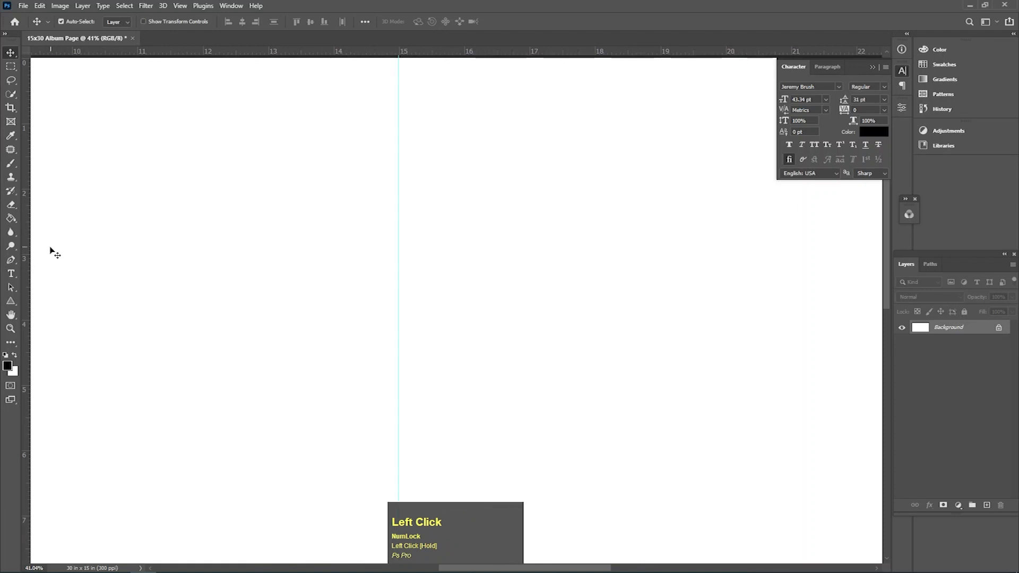
{"action": "left_click_drag", "start_coordinate": [29, 251], "coordinate": [434, 190]}
{"action": "left_click_drag", "start_coordinate": [32, 247], "coordinate": [366, 209]}
Add margin guides about 0.5 inch inside the page's left, top, bottom and right edges
{"action": "key", "text": "space"}
{"action": "left_click_drag", "start_coordinate": [207, 269], "coordinate": [557, 271]}
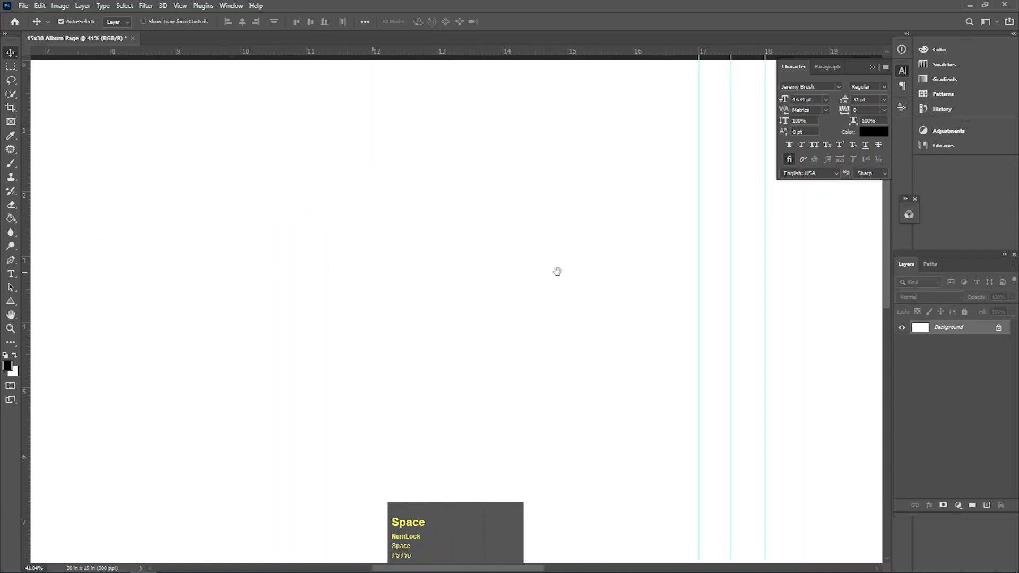
{"action": "left_click_drag", "start_coordinate": [215, 248], "coordinate": [194, 323]}
{"action": "left_click_drag", "start_coordinate": [29, 270], "coordinate": [223, 257]}
{"action": "left_click_drag", "start_coordinate": [280, 54], "coordinate": [205, 82]}
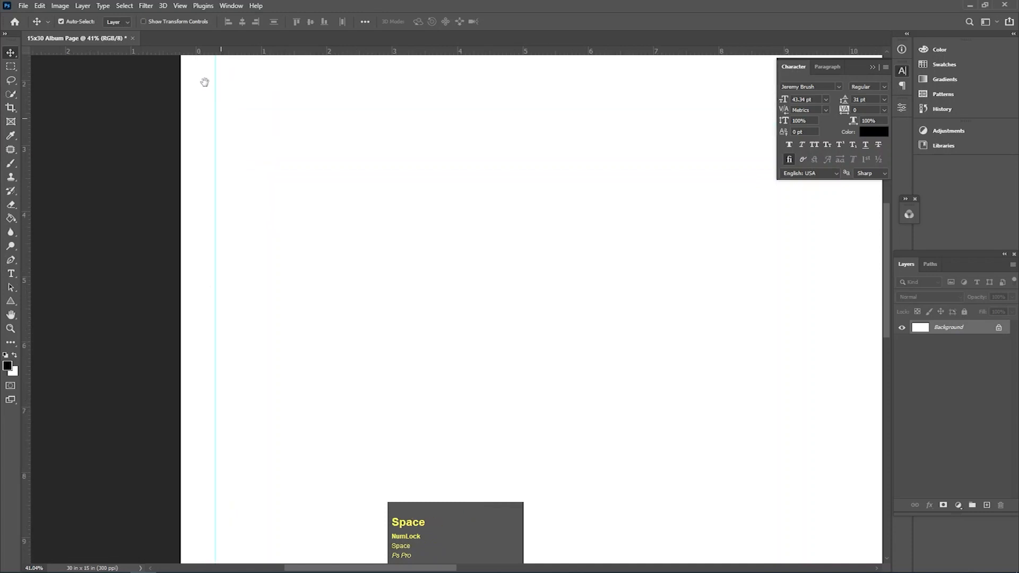
{"action": "left_click_drag", "start_coordinate": [238, 304], "coordinate": [247, 159]}
{"action": "left_click_drag", "start_coordinate": [250, 287], "coordinate": [249, 255]}
{"action": "left_click_drag", "start_coordinate": [238, 53], "coordinate": [168, 295]}
{"action": "left_click_drag", "start_coordinate": [530, 321], "coordinate": [255, 366]}
{"action": "left_click_drag", "start_coordinate": [705, 371], "coordinate": [427, 405]}
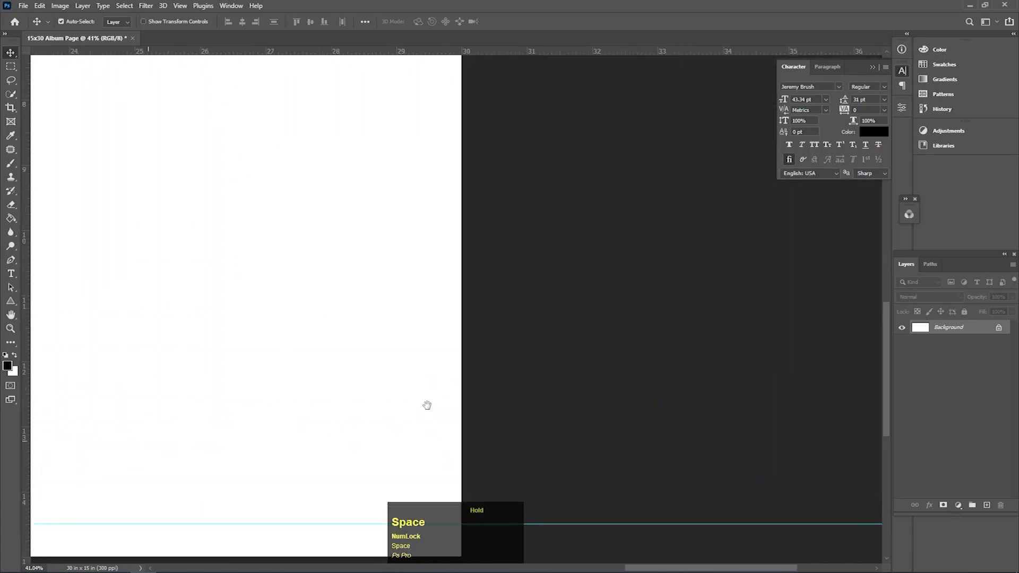
{"action": "left_click_drag", "start_coordinate": [25, 284], "coordinate": [430, 240]}
{"action": "scroll", "coordinate": [368, 288], "scroll_direction": "down", "scroll_amount": 10}
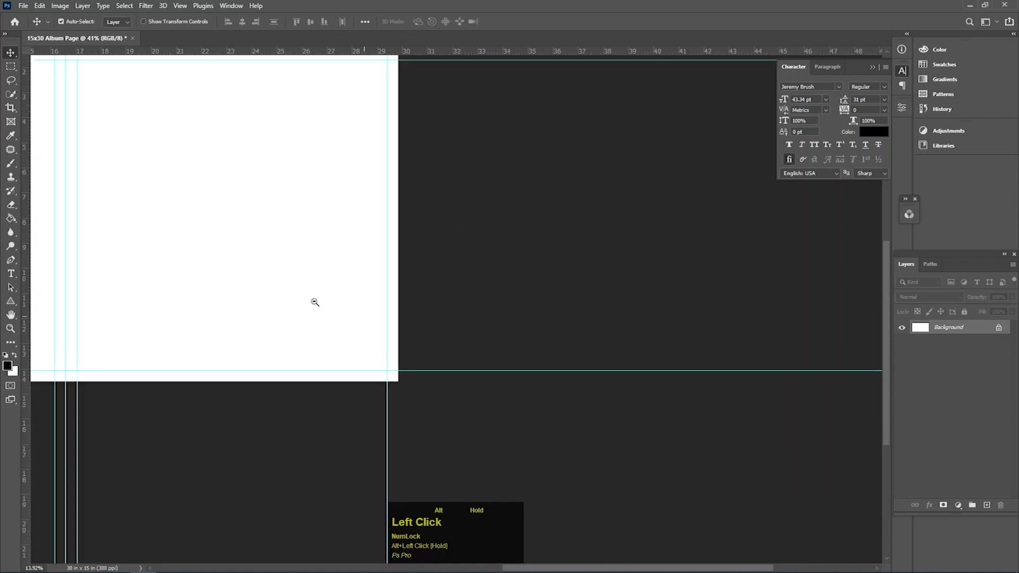
{"action": "left_click_drag", "start_coordinate": [266, 291], "coordinate": [416, 276]}
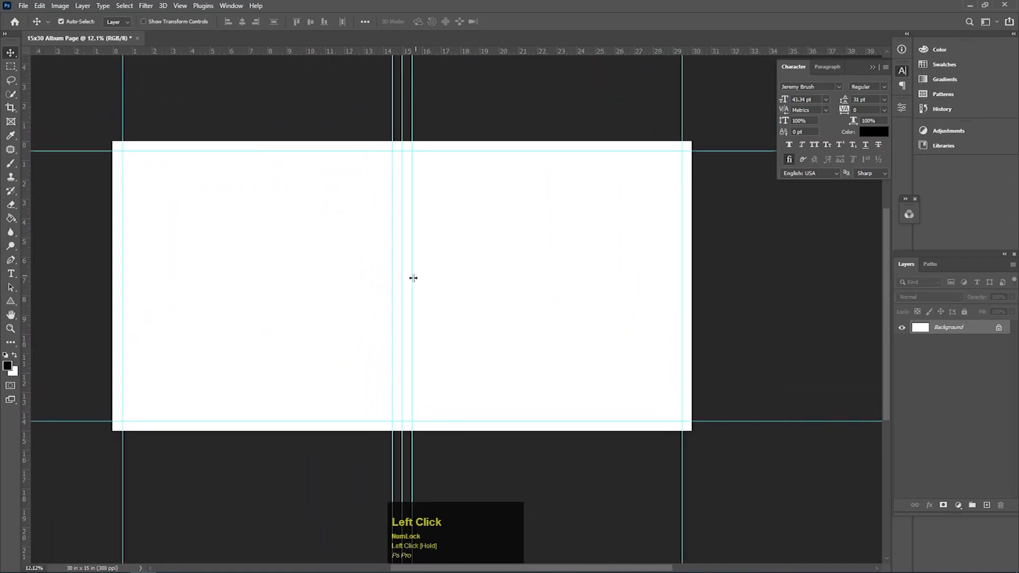
On a new layer, fill a rectangular selection about 8.5 by 6.7 inches, starting at the 15.5-inch guide, with black and deselect it
{"action": "left_click", "coordinate": [987, 506]}
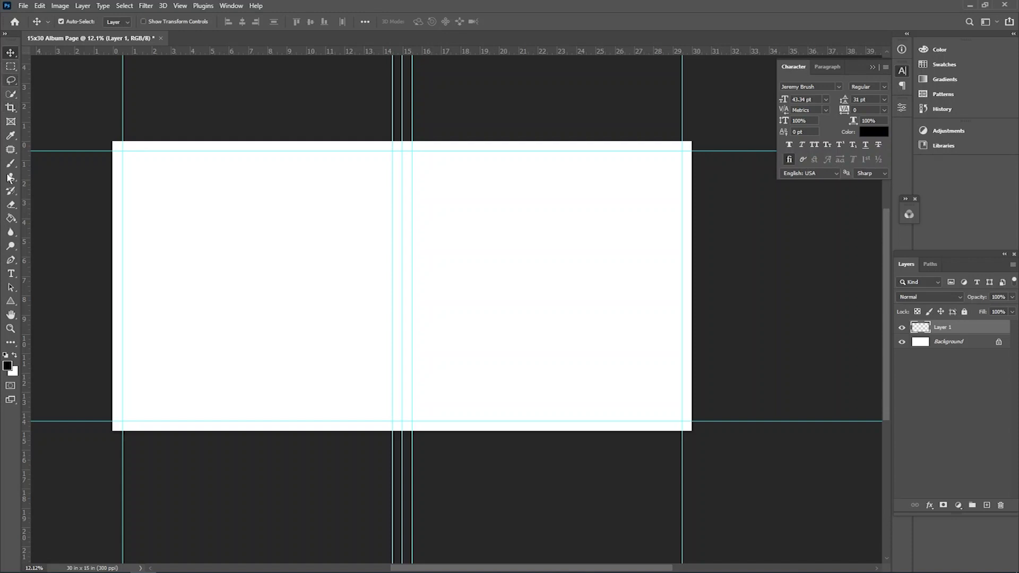
{"action": "left_click", "coordinate": [10, 67]}
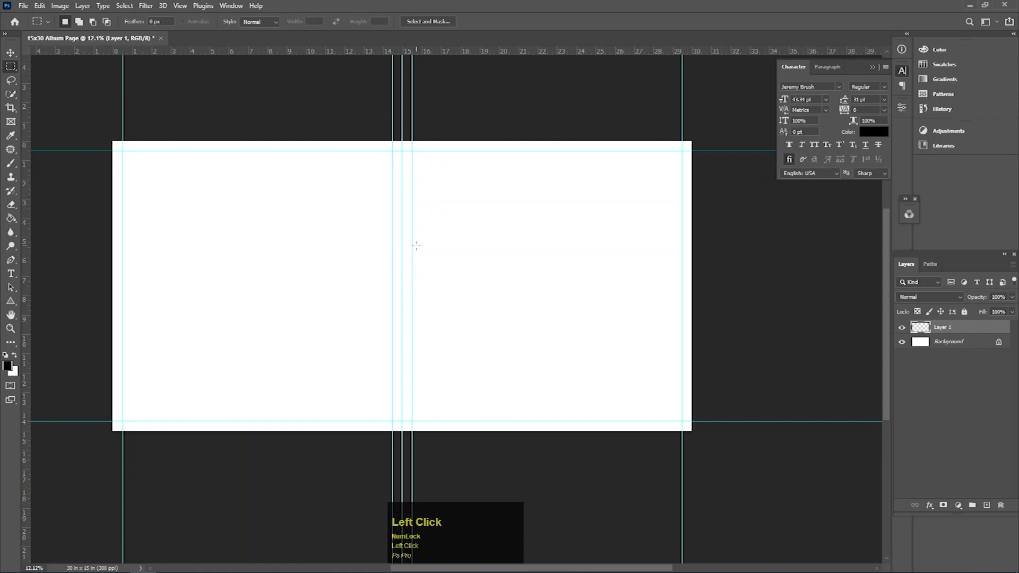
{"action": "left_click_drag", "start_coordinate": [416, 243], "coordinate": [577, 373]}
{"action": "left_click", "coordinate": [7, 367]}
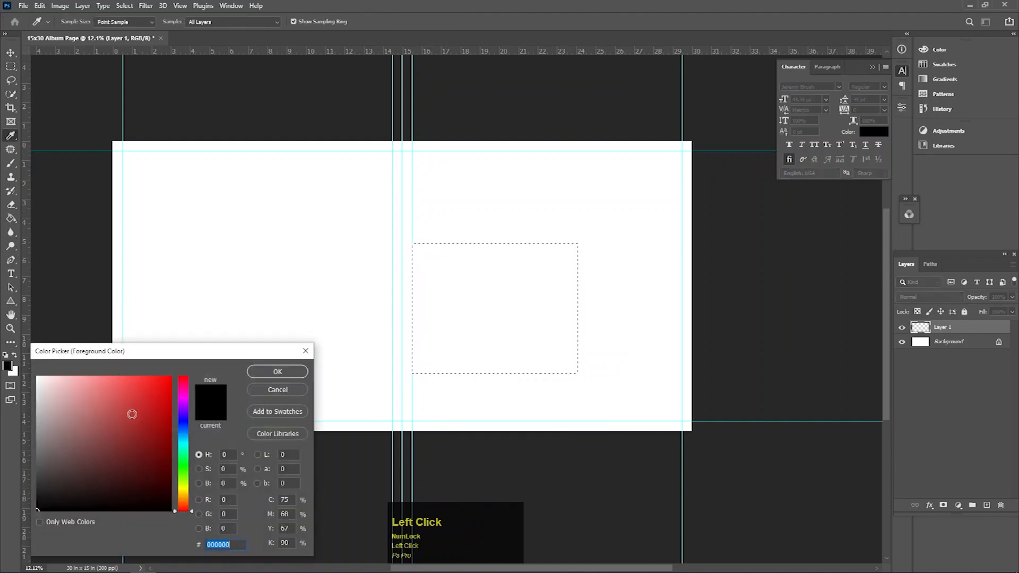
{"action": "left_click", "coordinate": [287, 372]}
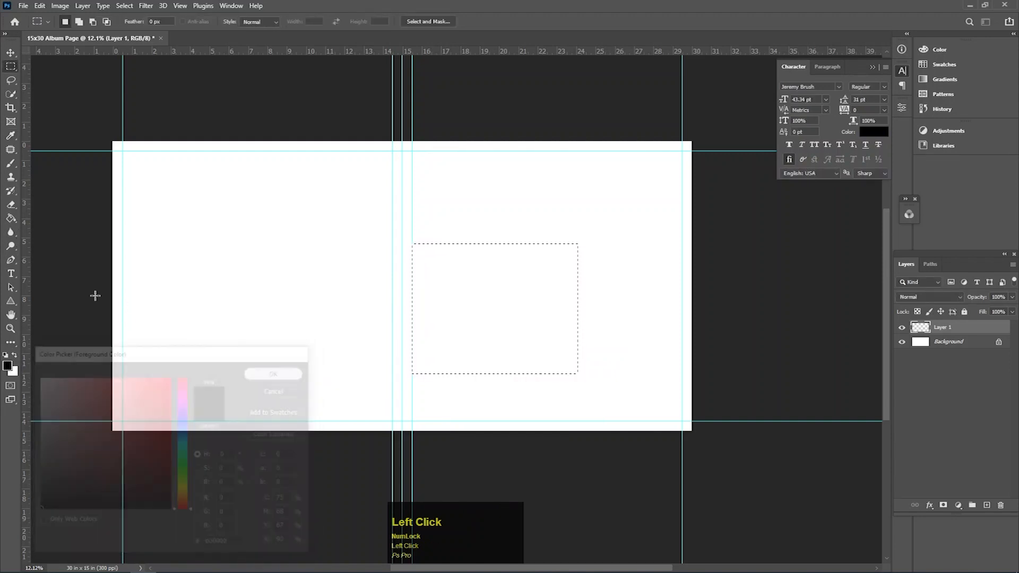
{"action": "left_click", "coordinate": [9, 219]}
{"action": "left_click", "coordinate": [481, 317]}
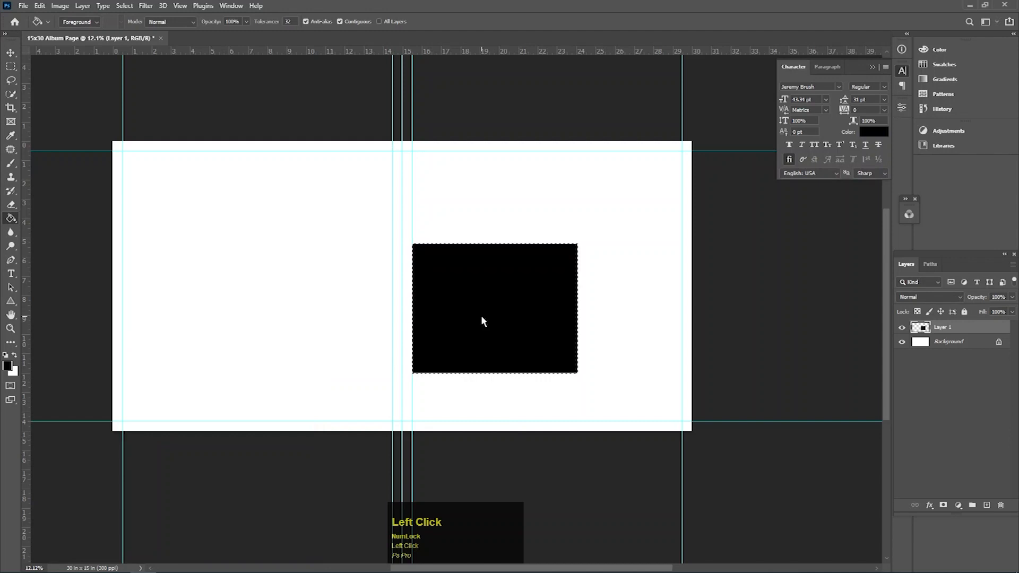
{"action": "key", "text": "ctrl+d"}
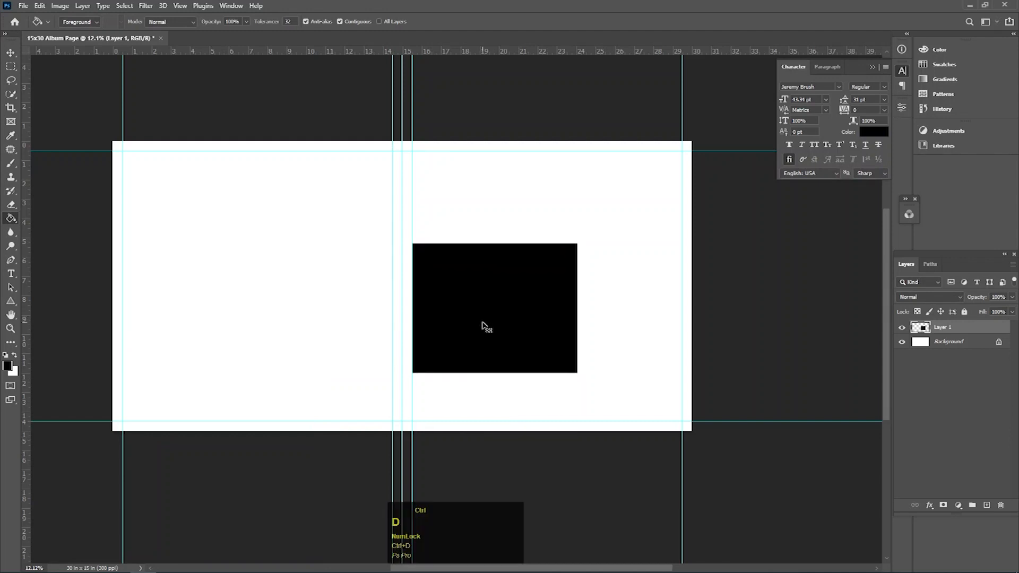
Duplicate the black rectangle to its right with a narrow gap and narrow the copy to end at the right margin guide
{"action": "key", "text": "v"}
{"action": "mouse_move", "coordinate": [485, 327]}
{"action": "left_mouse_down"}
{"action": "mouse_move", "coordinate": [480, 298]}
{"action": "mouse_move", "coordinate": [643, 292]}
{"action": "mouse_move", "coordinate": [626, 297]}
{"action": "left_mouse_up"}
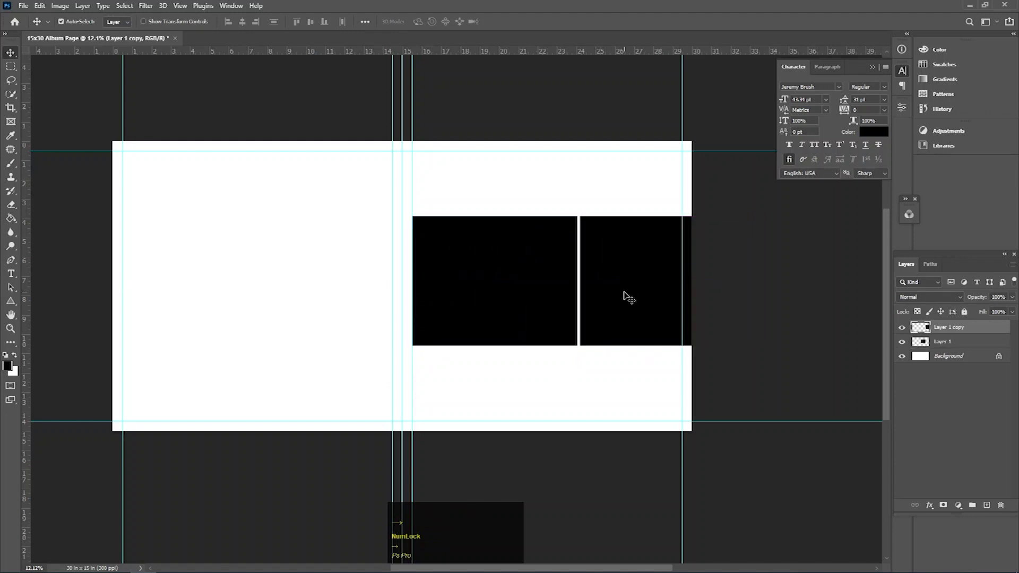
{"action": "key", "text": "ctrl+t"}
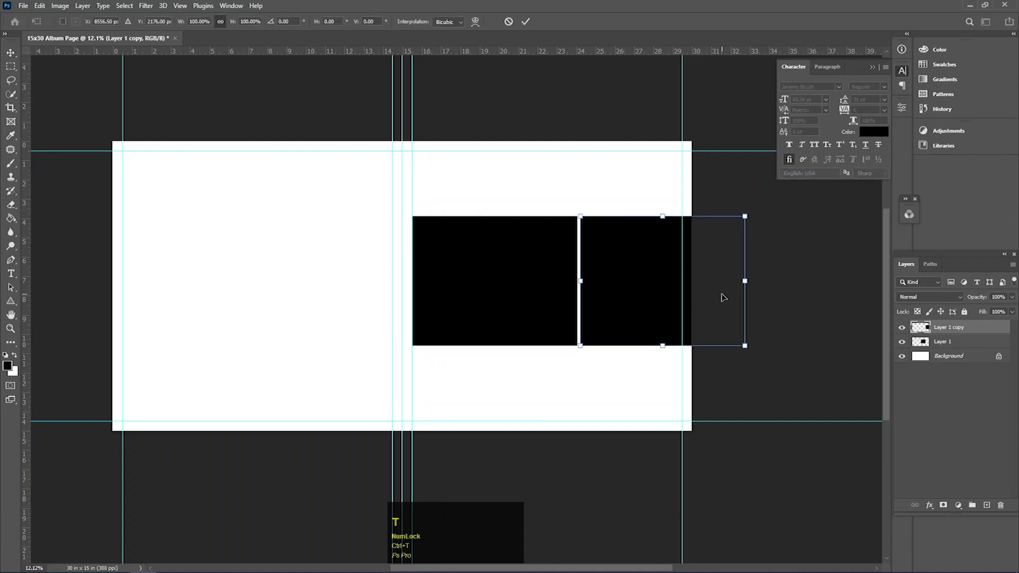
{"action": "left_click_drag", "start_coordinate": [745, 284], "coordinate": [682, 287]}
{"action": "key", "text": "Return"}
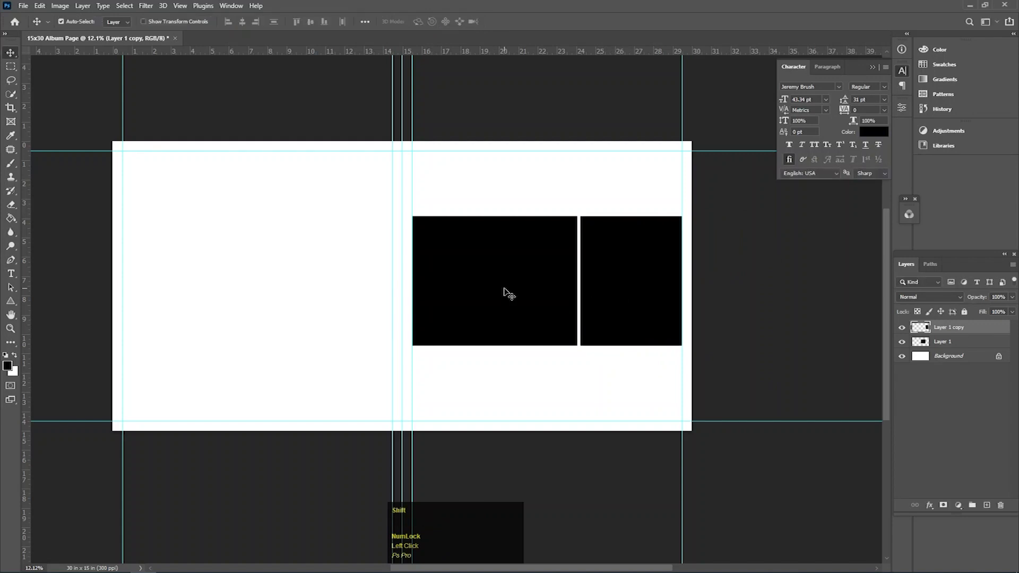
Stretch both black rectangles together vertically to about 8 inches tall
{"action": "left_click", "coordinate": [509, 292], "text": "shift"}
{"action": "key", "text": "ctrl+t"}
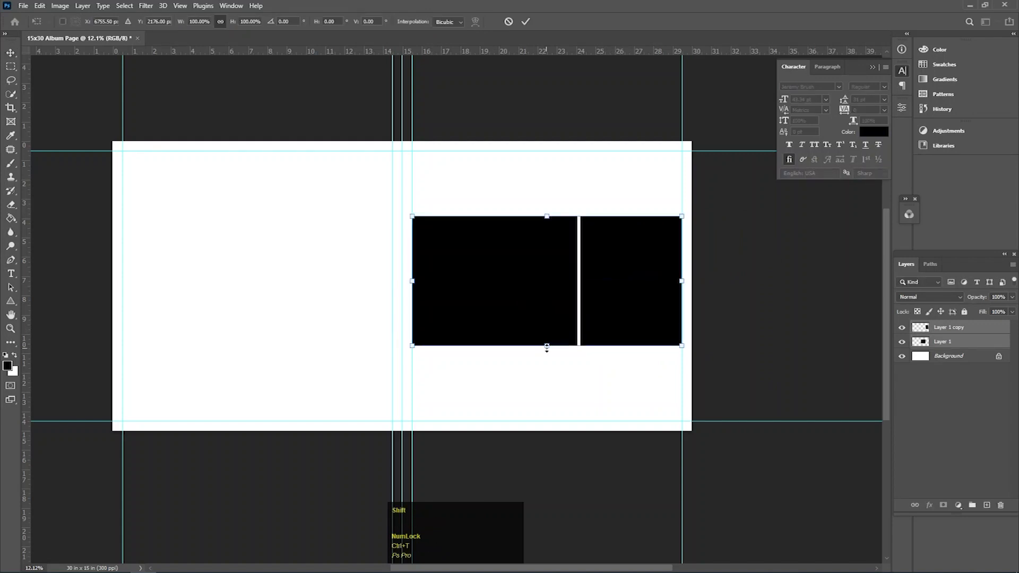
{"action": "mouse_move", "coordinate": [548, 348]}
{"action": "left_mouse_down"}
{"action": "mouse_move", "coordinate": [546, 376]}
{"action": "mouse_move", "coordinate": [540, 342]}
{"action": "left_mouse_up"}
{"action": "double_click", "coordinate": [540, 342]}
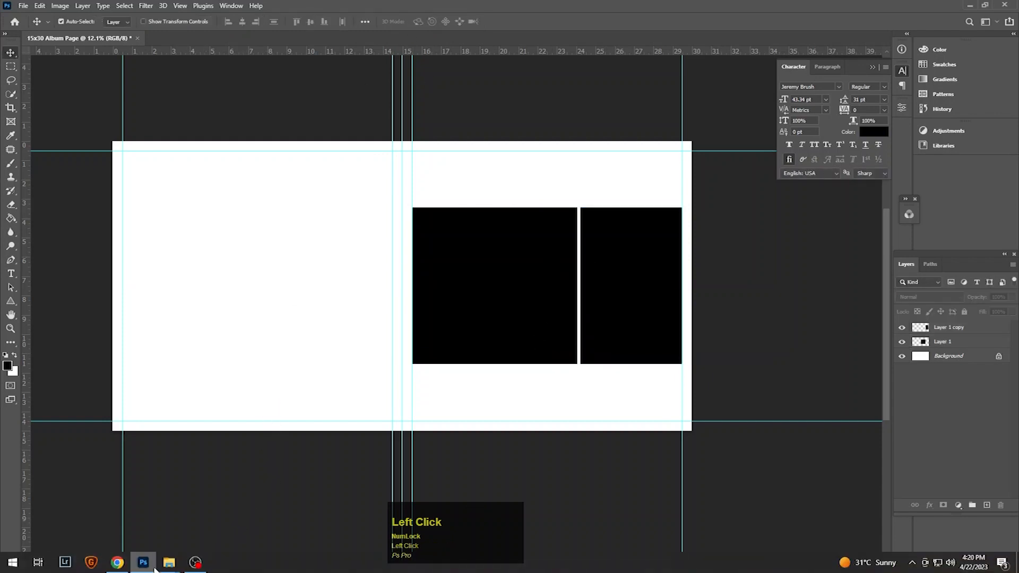
Switch to File Explorer and open Ps Pro Image (2).jpg from the Image folder as a separate Photoshop document
{"action": "mouse_move", "coordinate": [169, 562]}
{"action": "left_click", "coordinate": [141, 515]}
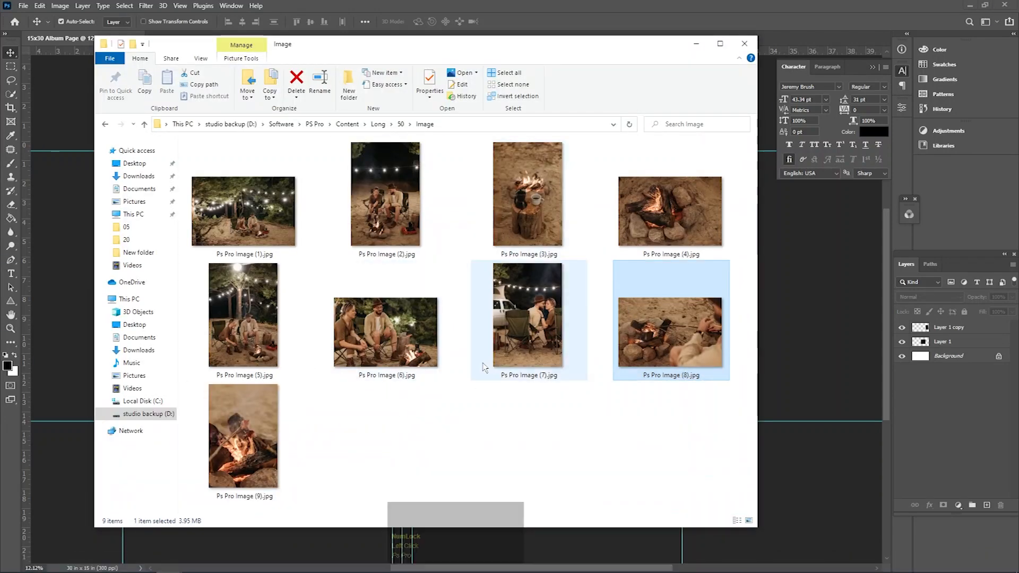
{"action": "left_click_drag", "start_coordinate": [397, 240], "coordinate": [512, 8]}
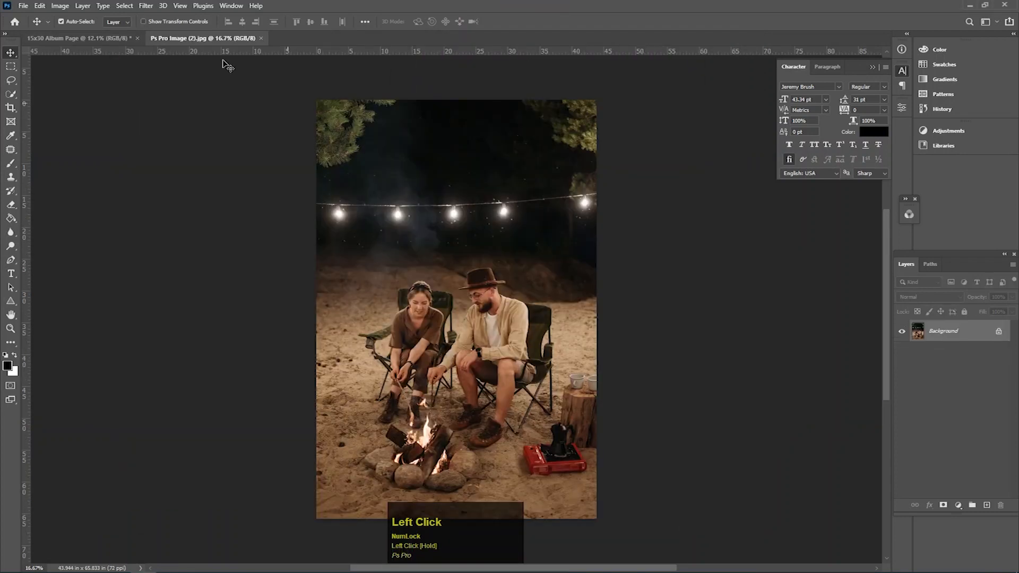
Bring the campfire photo into the album page directly above the narrow right rectangle's layer and clip it to that rectangle
{"action": "left_click", "coordinate": [80, 37]}
{"action": "left_click", "coordinate": [619, 279]}
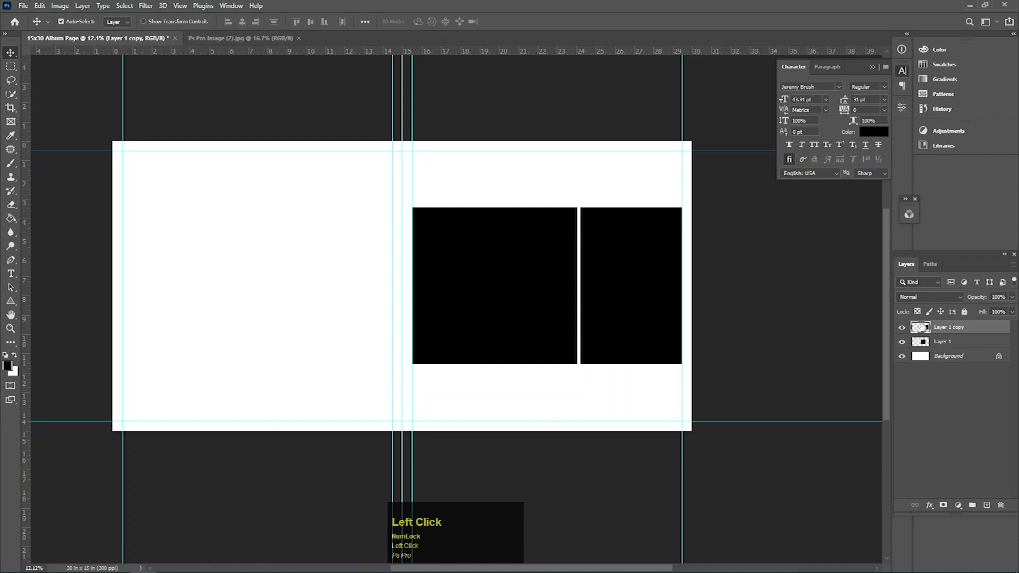
{"action": "left_click", "coordinate": [901, 328]}
{"action": "left_click", "coordinate": [901, 328]}
{"action": "left_click", "coordinate": [268, 38]}
{"action": "left_click_drag", "start_coordinate": [379, 179], "coordinate": [602, 286]}
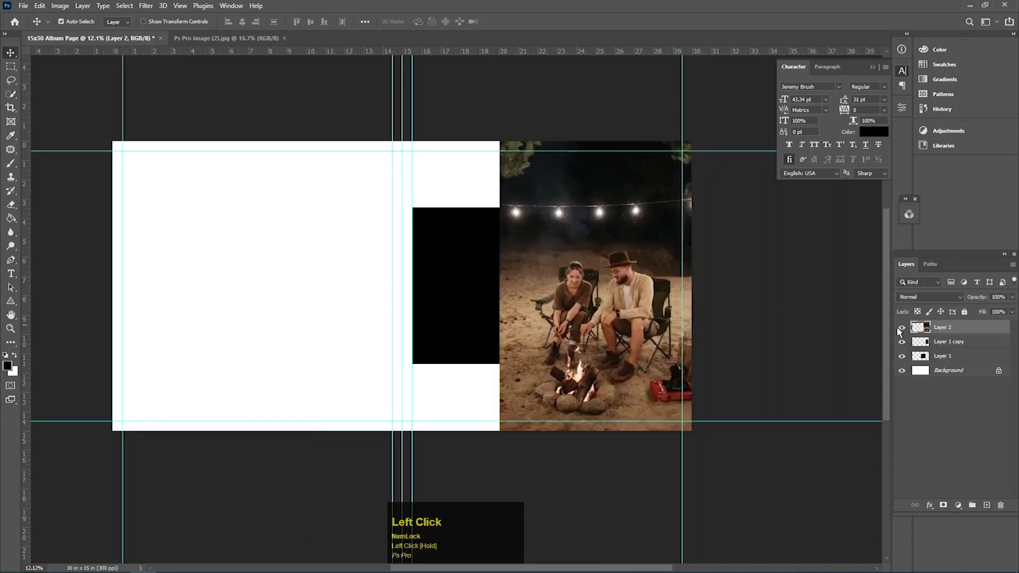
{"action": "right_click", "coordinate": [978, 331]}
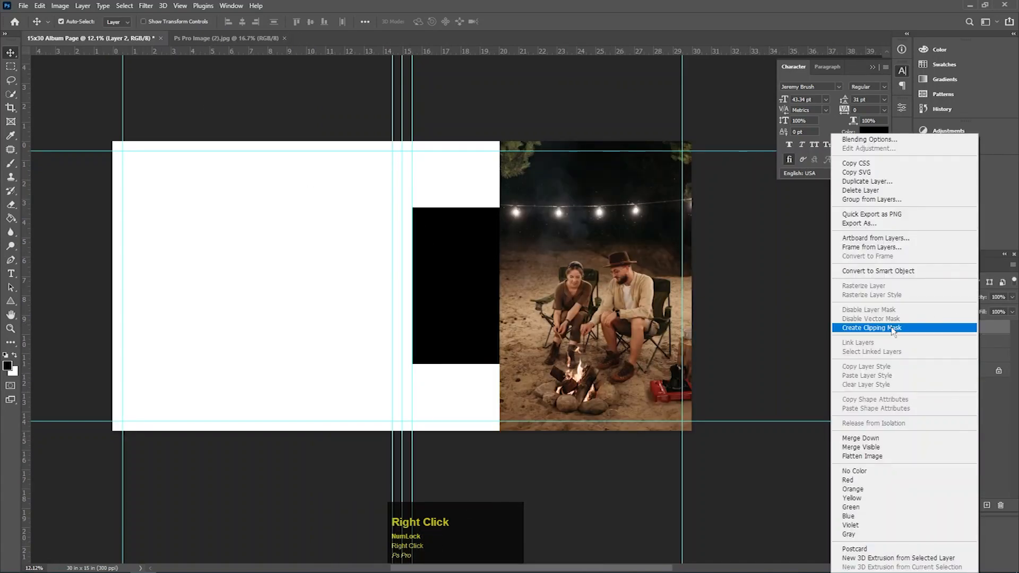
{"action": "left_click", "coordinate": [891, 328]}
Scale the clipped photo to about 66% and position it so the seated couple fills the narrow right frame
{"action": "key", "text": "ctrl+t"}
{"action": "left_click_drag", "start_coordinate": [495, 128], "coordinate": [547, 200]}
{"action": "left_click_drag", "start_coordinate": [610, 260], "coordinate": [640, 261]}
{"action": "left_click_drag", "start_coordinate": [577, 202], "coordinate": [558, 180]}
{"action": "left_click_drag", "start_coordinate": [684, 190], "coordinate": [714, 178]}
{"action": "left_click_drag", "start_coordinate": [662, 229], "coordinate": [634, 272]}
{"action": "double_click", "coordinate": [634, 270]}
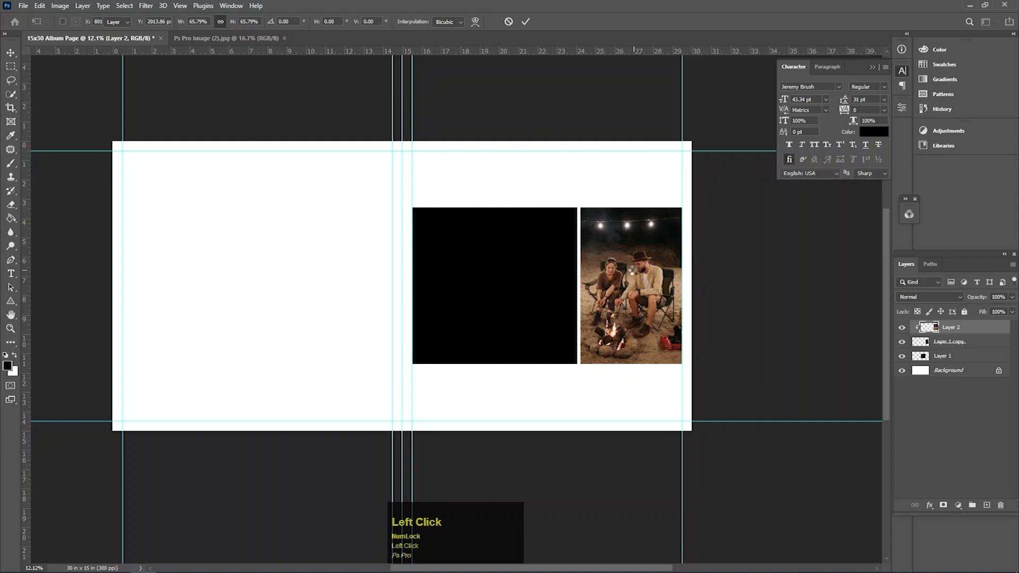
Merge the clipped photo with its frame layer and close the Ps Pro Image (2).jpg document
{"action": "key", "text": "ctrl+e"}
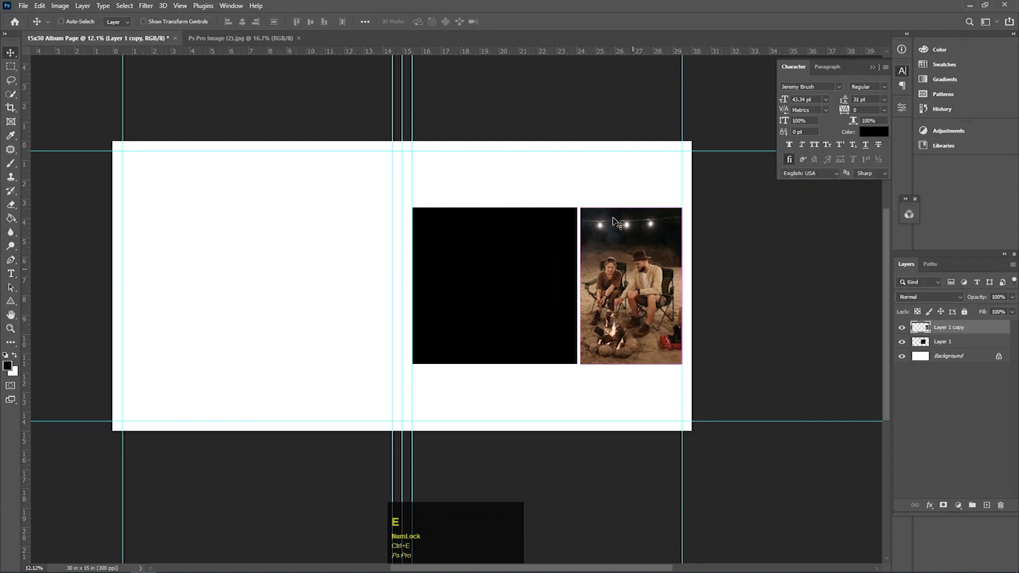
{"action": "left_click", "coordinate": [298, 38]}
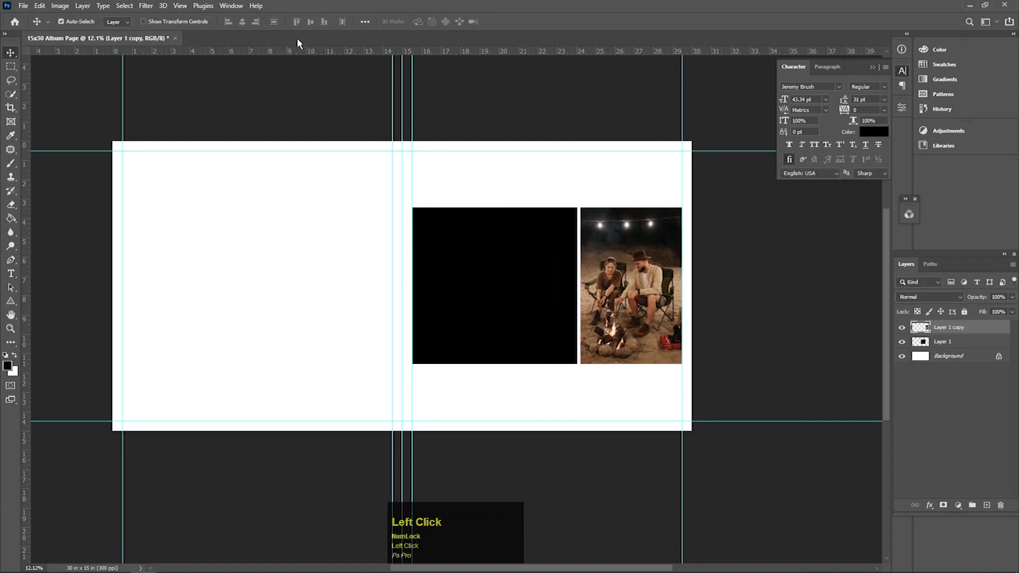
Select the wide black rectangle's layer and open Ps Pro Image (6).jpg from File Explorer as a separate Photoshop document
{"action": "left_click", "coordinate": [507, 276]}
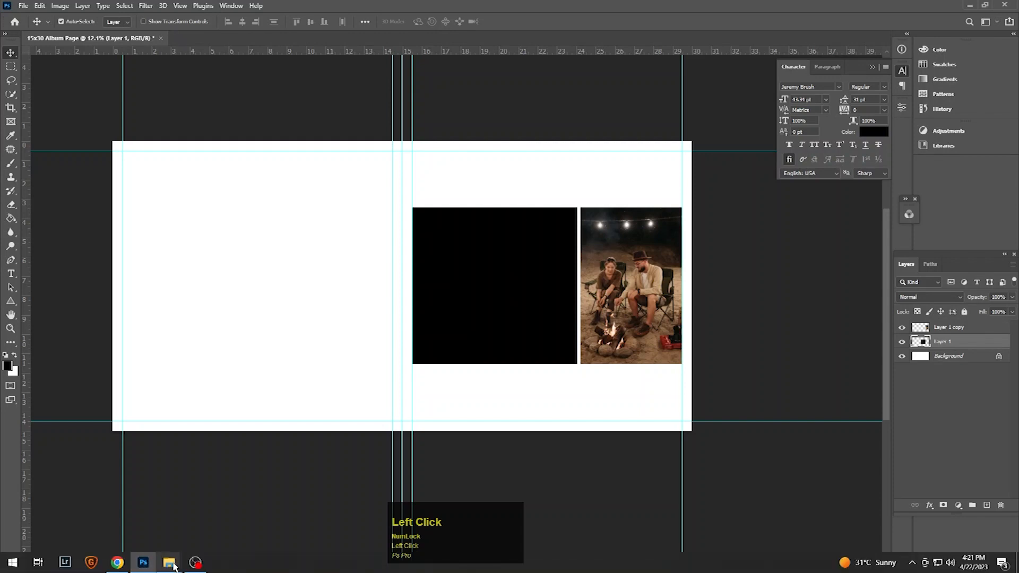
{"action": "mouse_move", "coordinate": [169, 562]}
{"action": "left_click", "coordinate": [91, 522]}
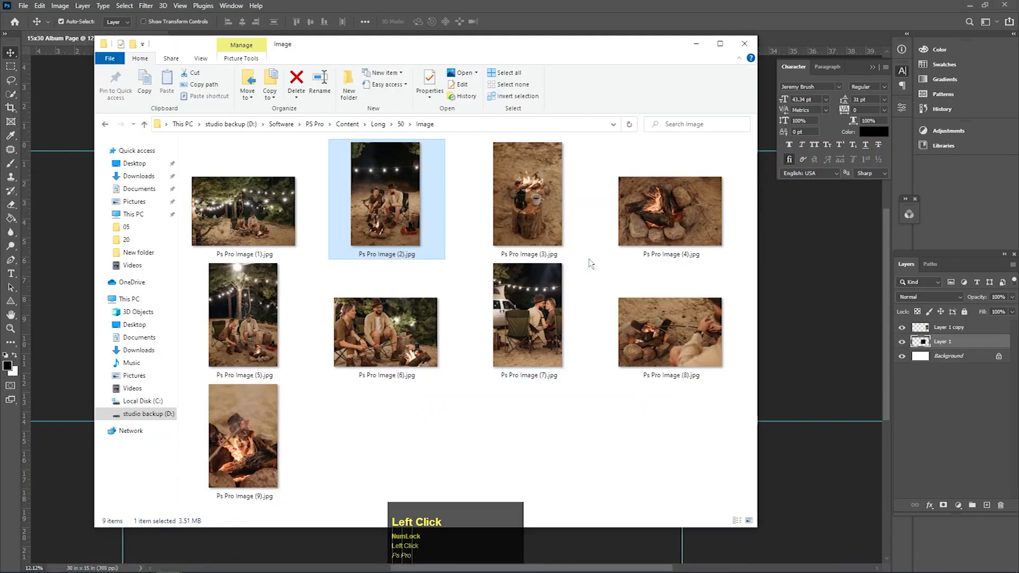
{"action": "left_click_drag", "start_coordinate": [431, 354], "coordinate": [481, 12]}
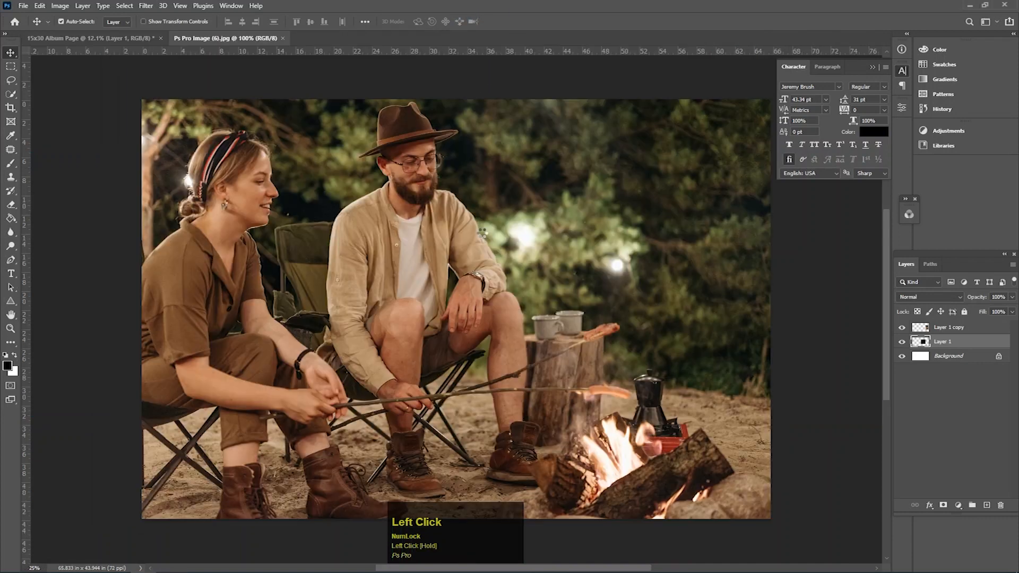
Bring the Ps Pro Image (6) photo into the album page over the wide rectangle and clip it to that rectangle
{"action": "left_click_drag", "start_coordinate": [462, 239], "coordinate": [152, 37]}
{"action": "left_click_drag", "start_coordinate": [473, 271], "coordinate": [500, 280]}
{"action": "right_click", "coordinate": [957, 340]}
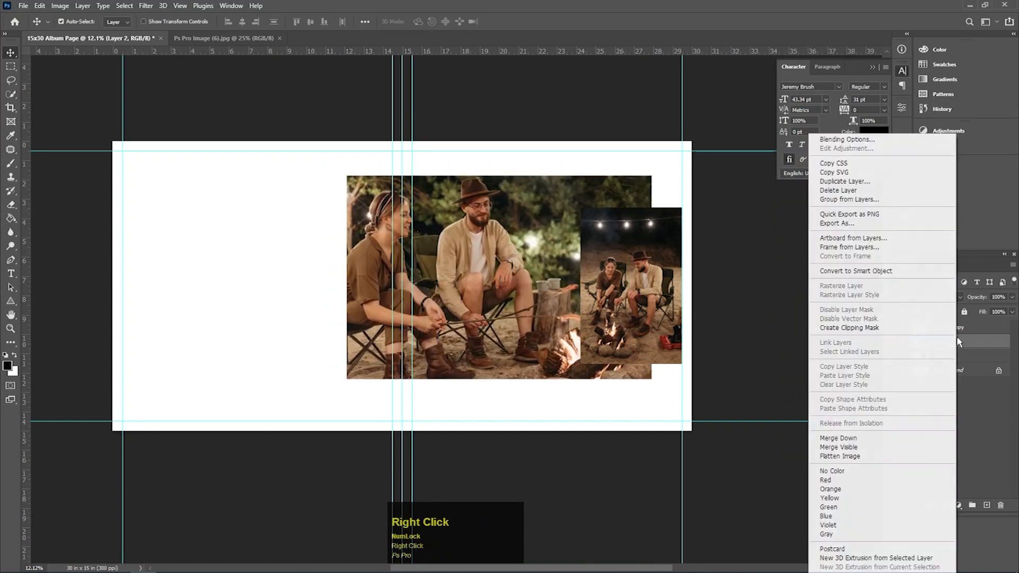
{"action": "left_click", "coordinate": [872, 326]}
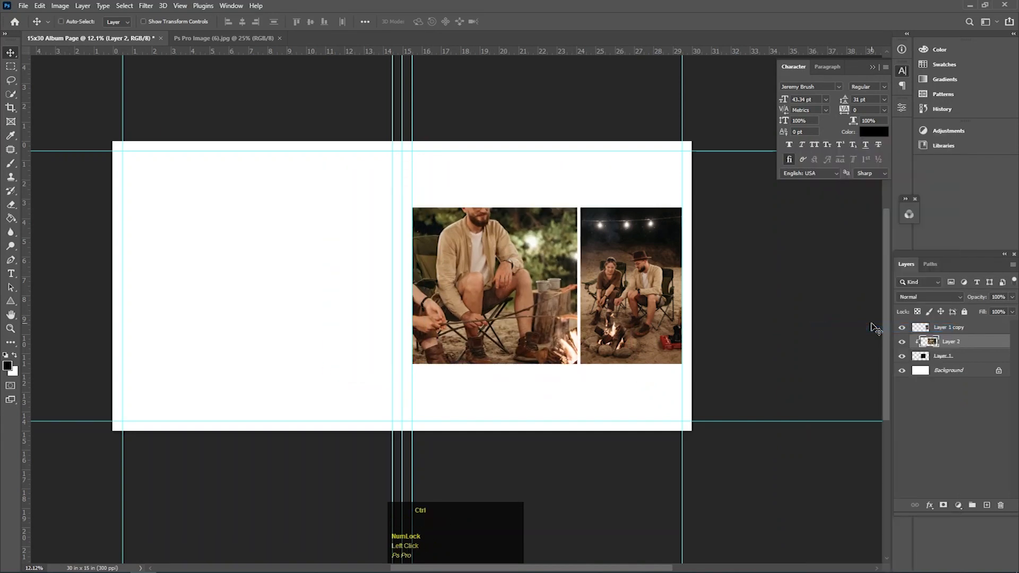
Scale the clipped photo to about 77% and position it so the couple and campfire fill the wide frame
{"action": "key", "text": "ctrl+t"}
{"action": "left_click_drag", "start_coordinate": [652, 177], "coordinate": [593, 214]}
{"action": "left_click_drag", "start_coordinate": [534, 248], "coordinate": [542, 244]}
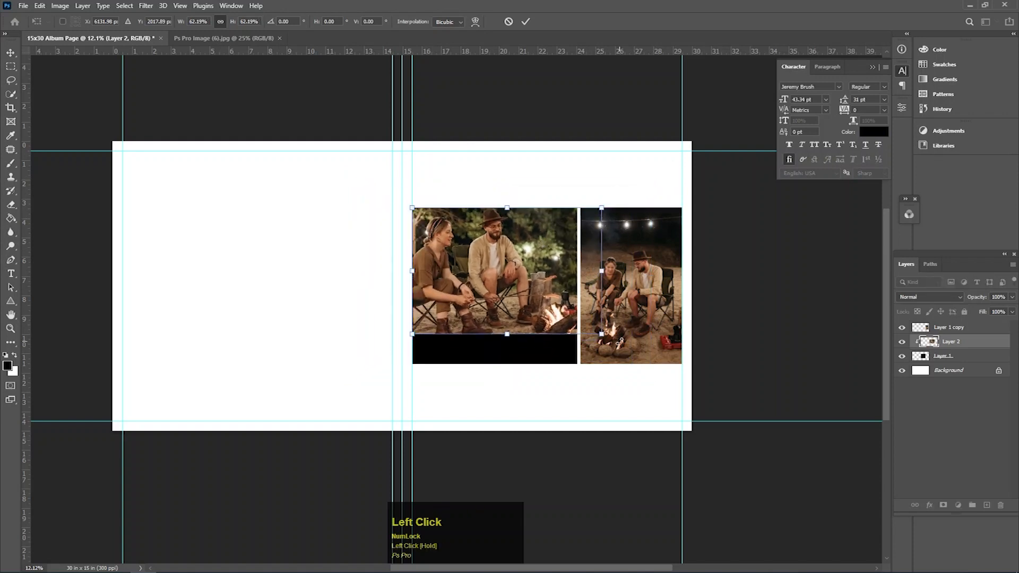
{"action": "left_click_drag", "start_coordinate": [603, 336], "coordinate": [648, 364]}
{"action": "left_click_drag", "start_coordinate": [529, 307], "coordinate": [507, 307]}
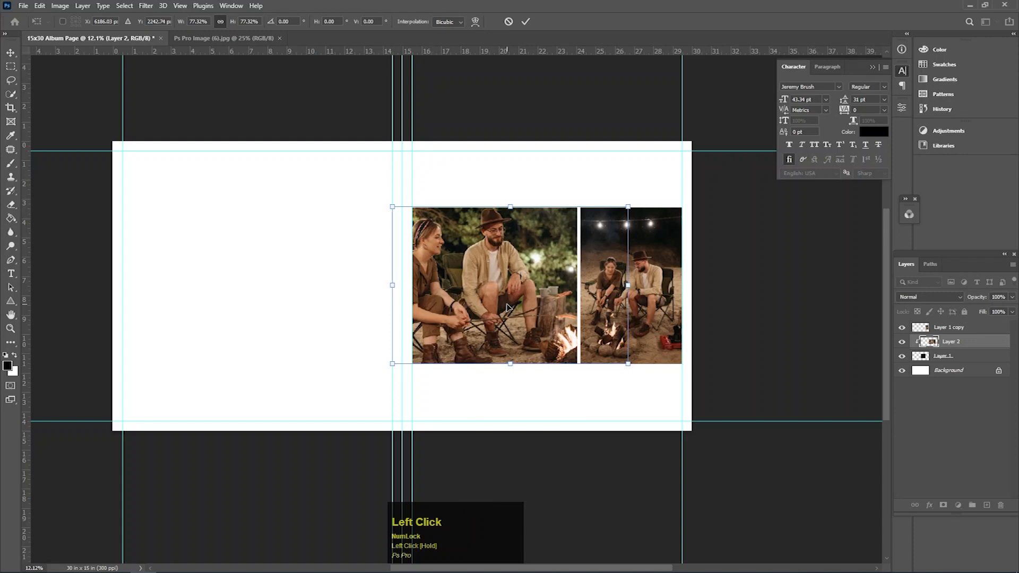
{"action": "double_click", "coordinate": [507, 308]}
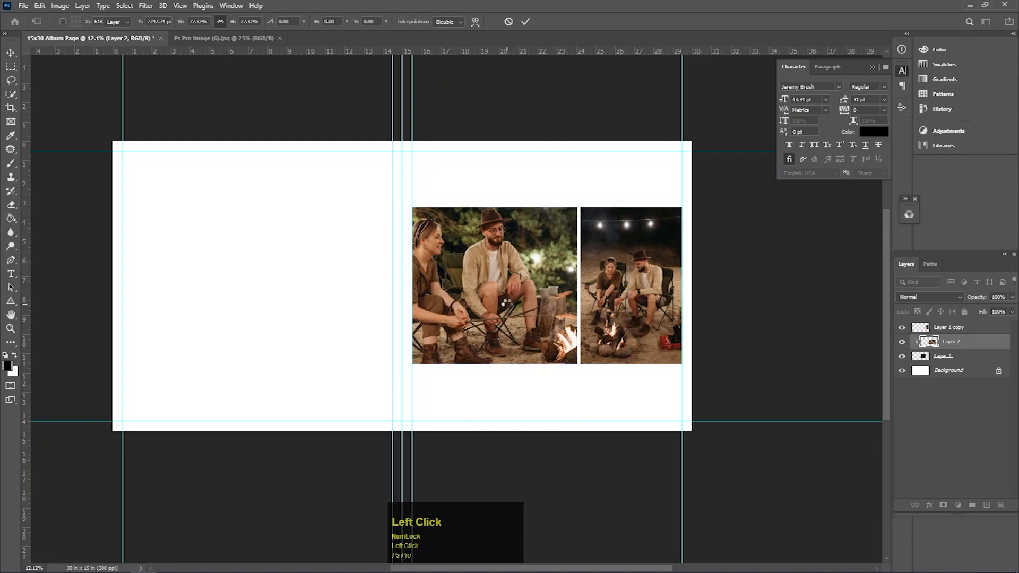
Apply the photo's scaling and merge it with the wide frame layer beneath it
{"action": "key", "text": "ctrl+e"}
{"action": "left_click", "coordinate": [509, 308], "text": "alt"}
{"action": "left_click", "coordinate": [501, 304], "text": "ctrl"}
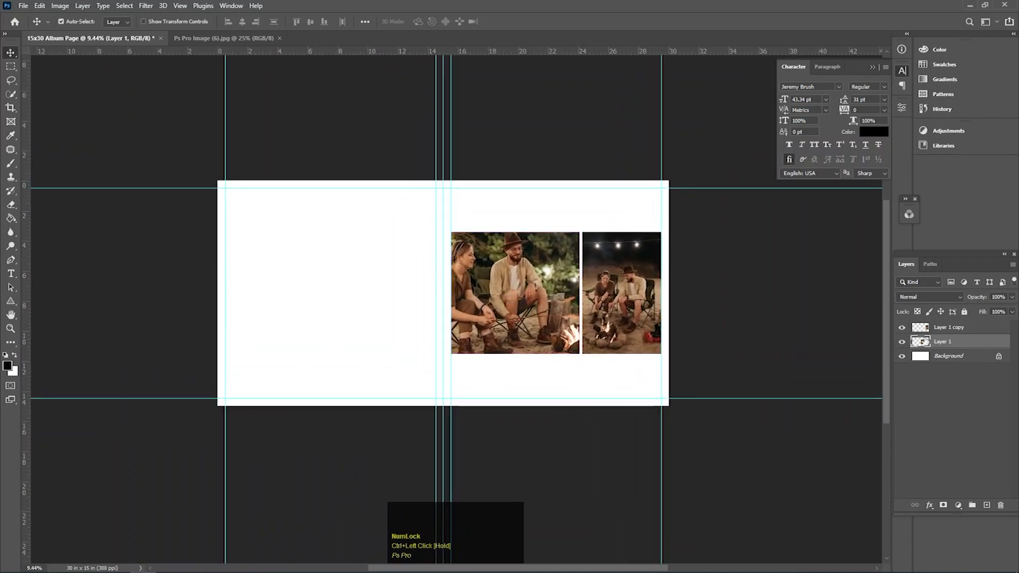
Fill a black rectangle about 14.5 by 6 in on a new layer above the Background, across the bottom of the left-hand page
{"action": "left_click", "coordinate": [948, 356]}
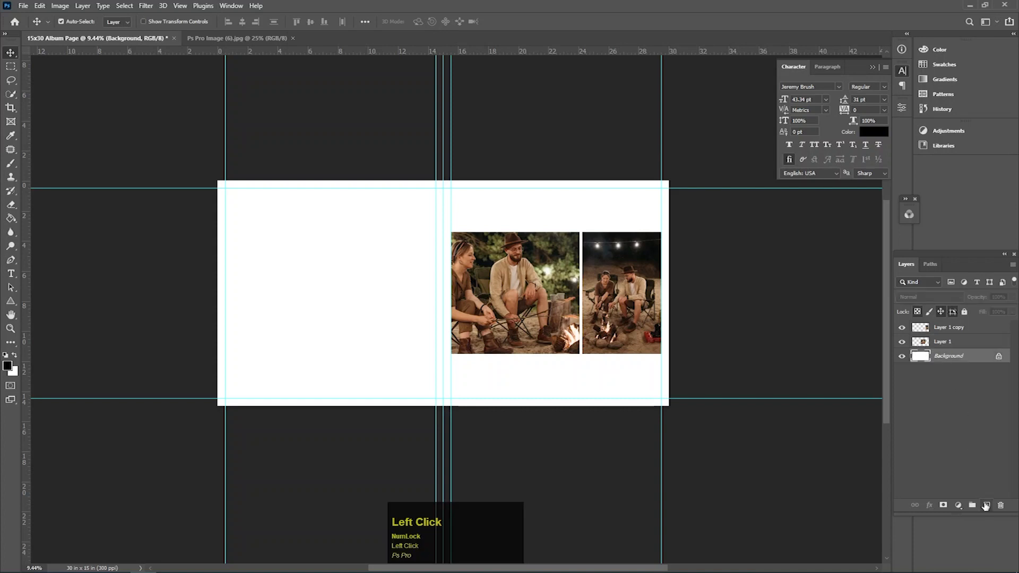
{"action": "left_click", "coordinate": [985, 506]}
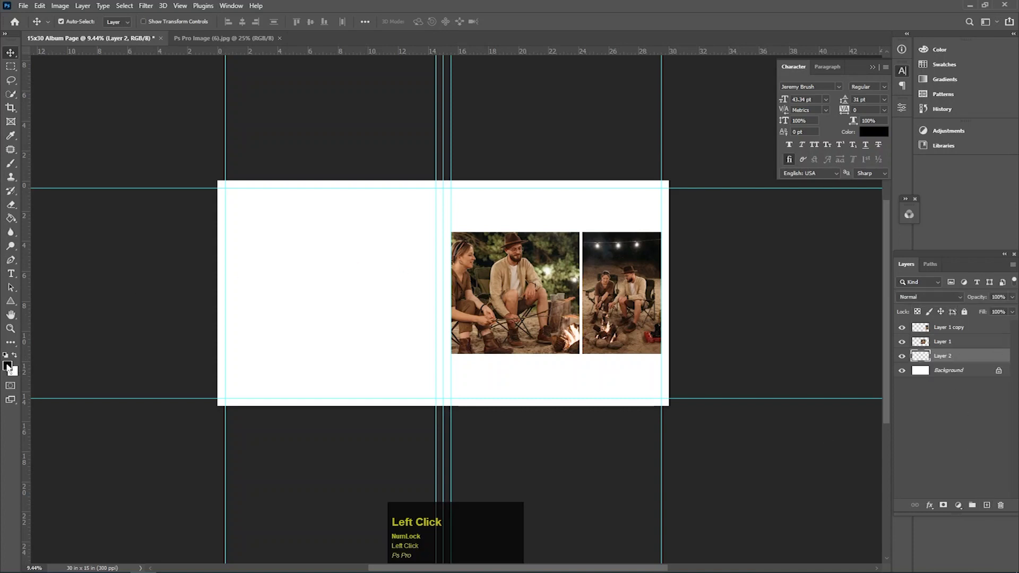
{"action": "left_click", "coordinate": [11, 67]}
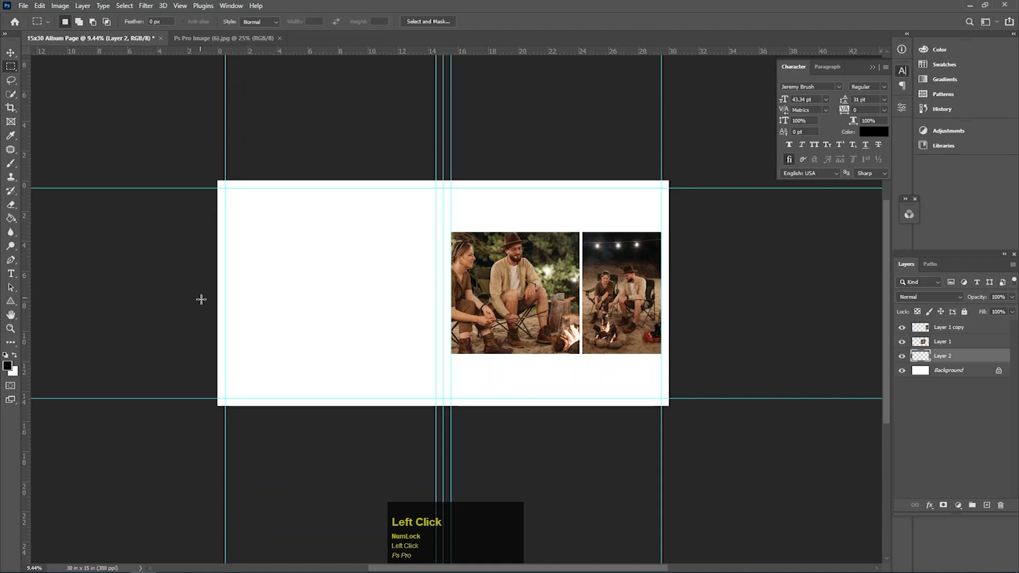
{"action": "left_click_drag", "start_coordinate": [203, 317], "coordinate": [436, 406]}
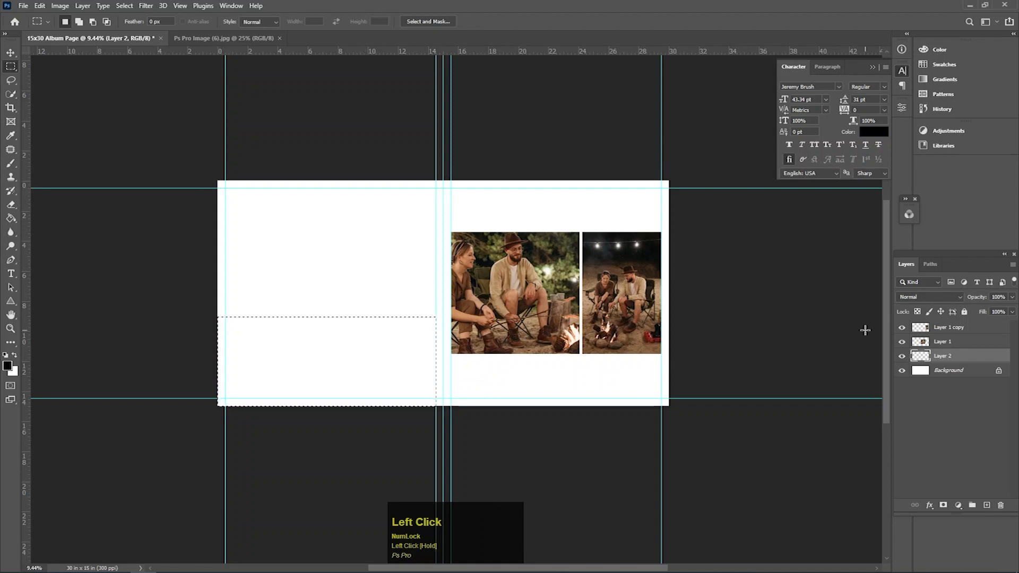
{"action": "left_click", "coordinate": [9, 221]}
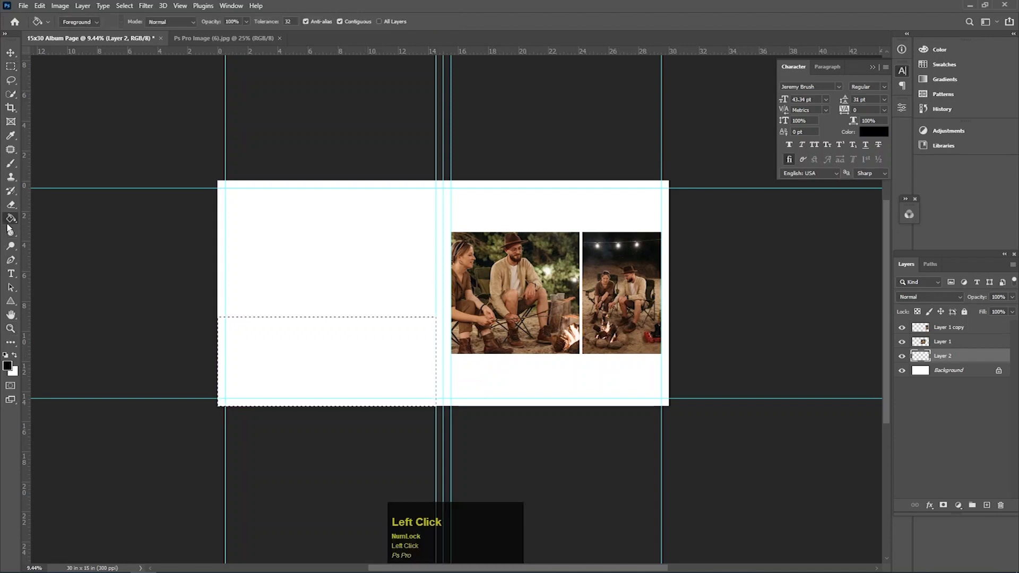
{"action": "left_click", "coordinate": [291, 355]}
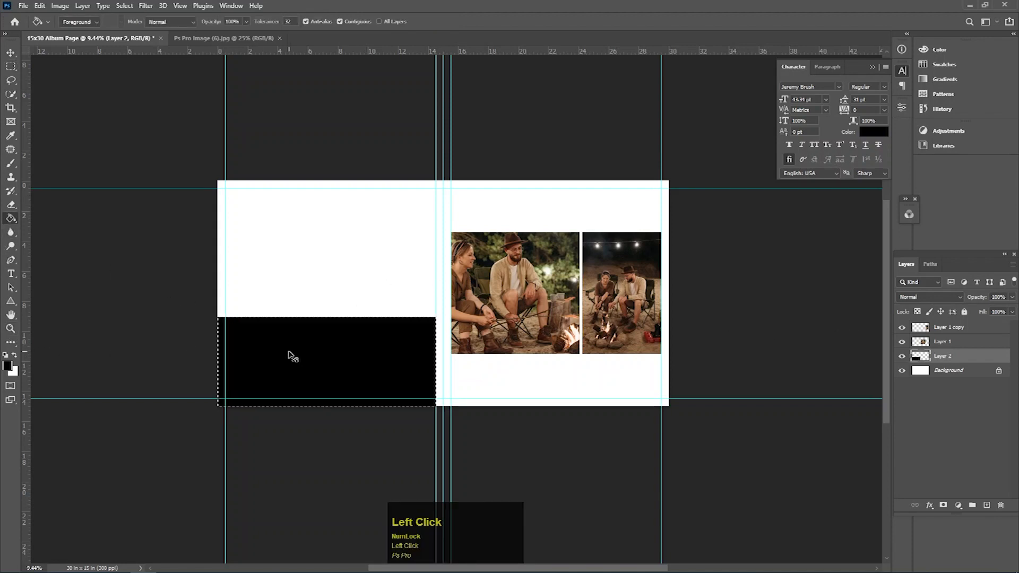
{"action": "key", "text": "ctrl+d"}
Open Ps Pro Image (1).jpg from the Image folder in File Explorer as a separate Photoshop document
{"action": "mouse_move", "coordinate": [167, 560]}
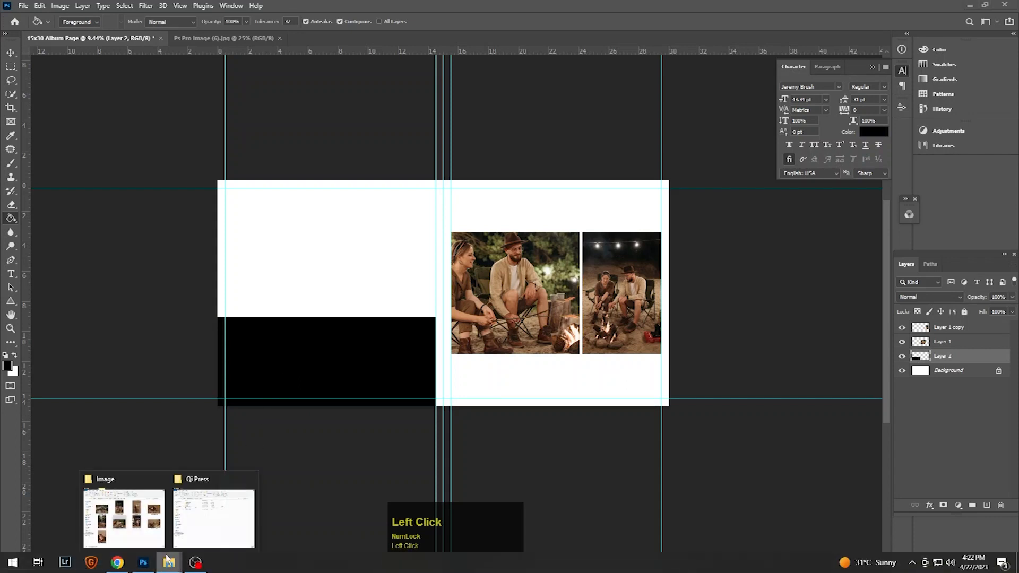
{"action": "left_click", "coordinate": [146, 517]}
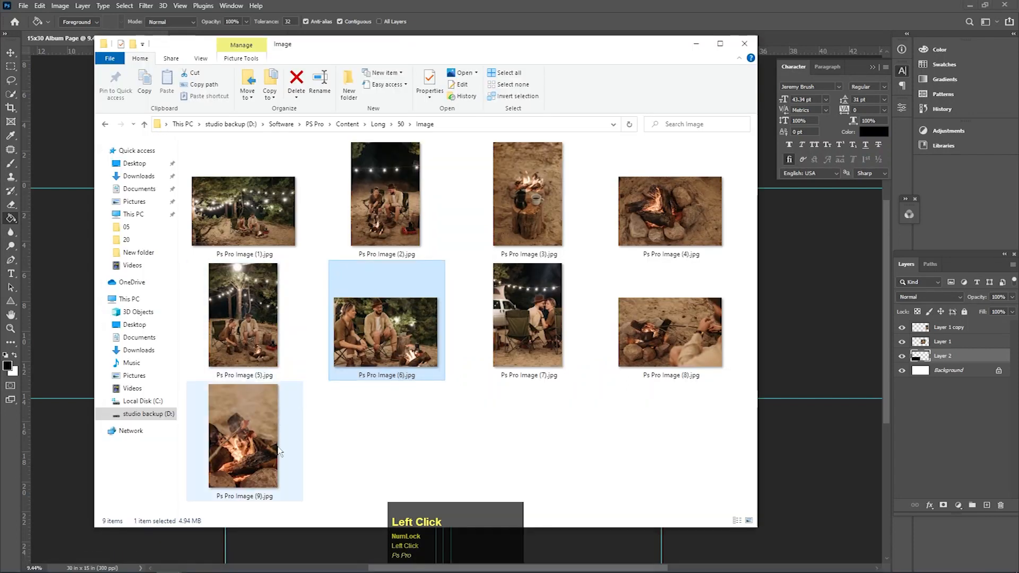
{"action": "left_click_drag", "start_coordinate": [254, 244], "coordinate": [549, 19]}
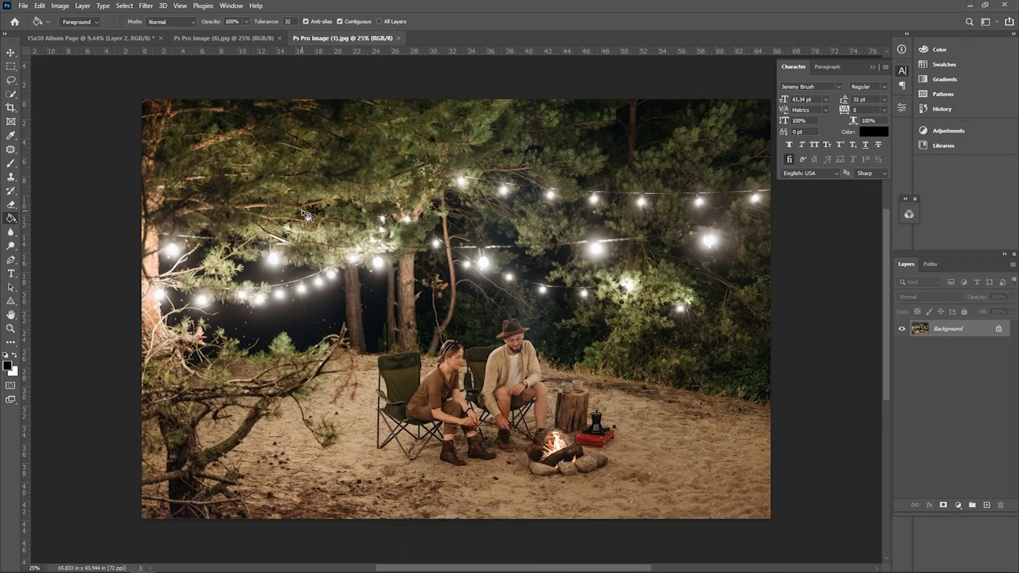
Bring the Ps Pro Image (1) photo into the album page over the bottom black rectangle and clip it to that rectangle
{"action": "key", "text": "v"}
{"action": "left_click_drag", "start_coordinate": [302, 211], "coordinate": [120, 43]}
{"action": "left_click_drag", "start_coordinate": [342, 293], "coordinate": [340, 332]}
{"action": "right_click", "coordinate": [964, 357]}
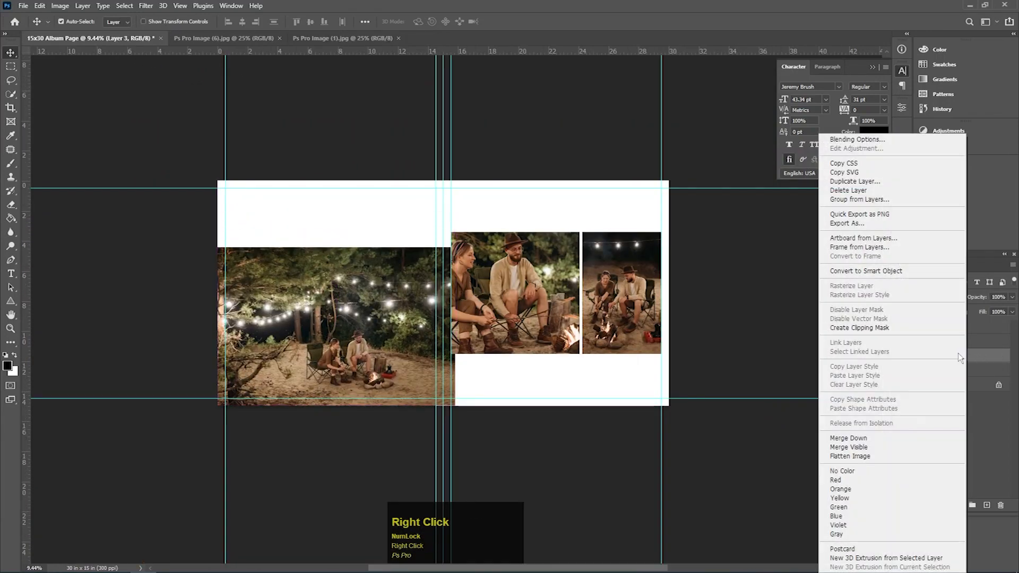
{"action": "left_click", "coordinate": [864, 327]}
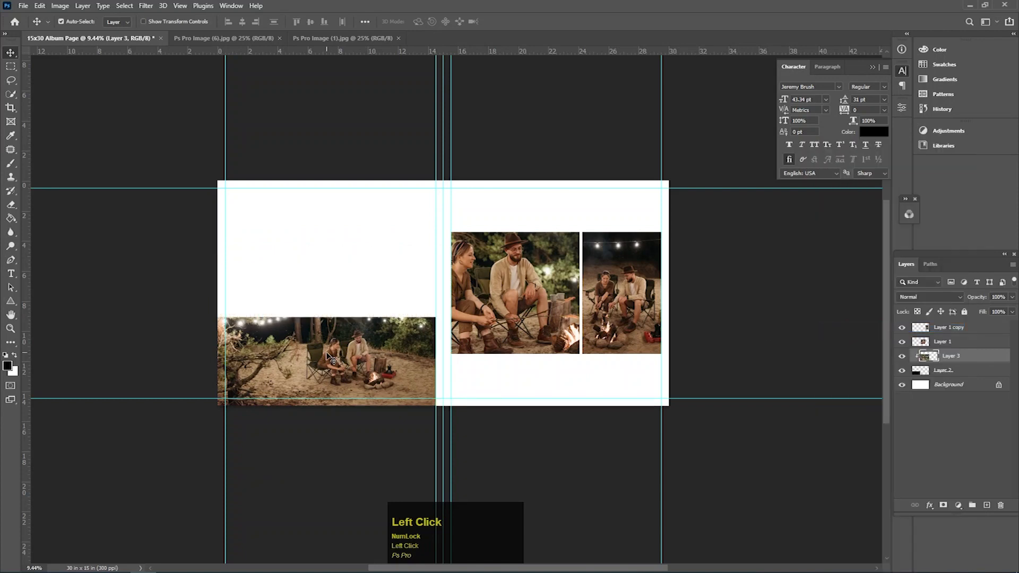
Scale the clipped photo to about 97%, position it to show the couple and string lights, and merge it with its frame layer
{"action": "key", "text": "ctrl+t"}
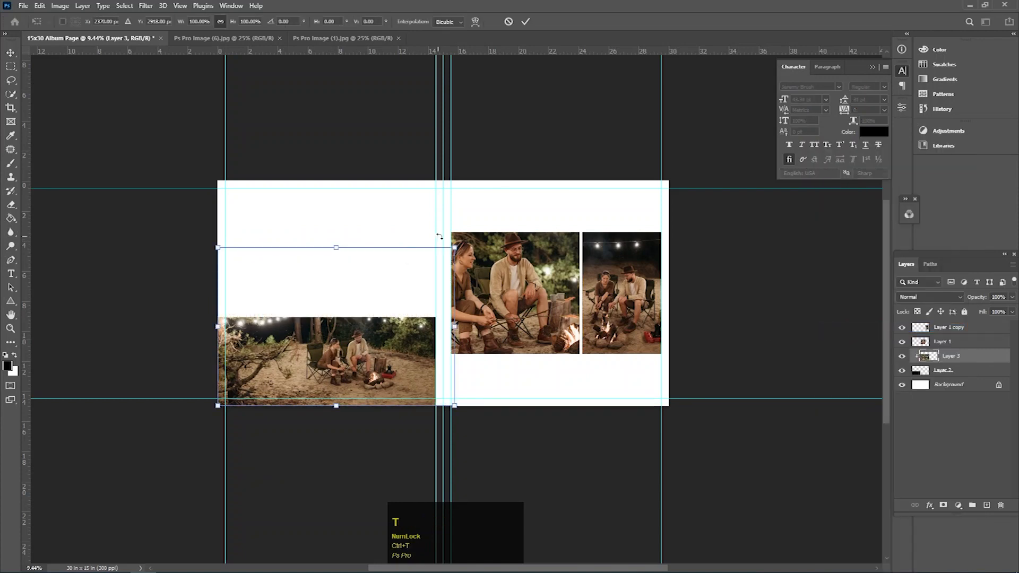
{"action": "left_click_drag", "start_coordinate": [454, 242], "coordinate": [439, 254]}
{"action": "left_click_drag", "start_coordinate": [217, 258], "coordinate": [209, 252]}
{"action": "key", "text": "Down"}
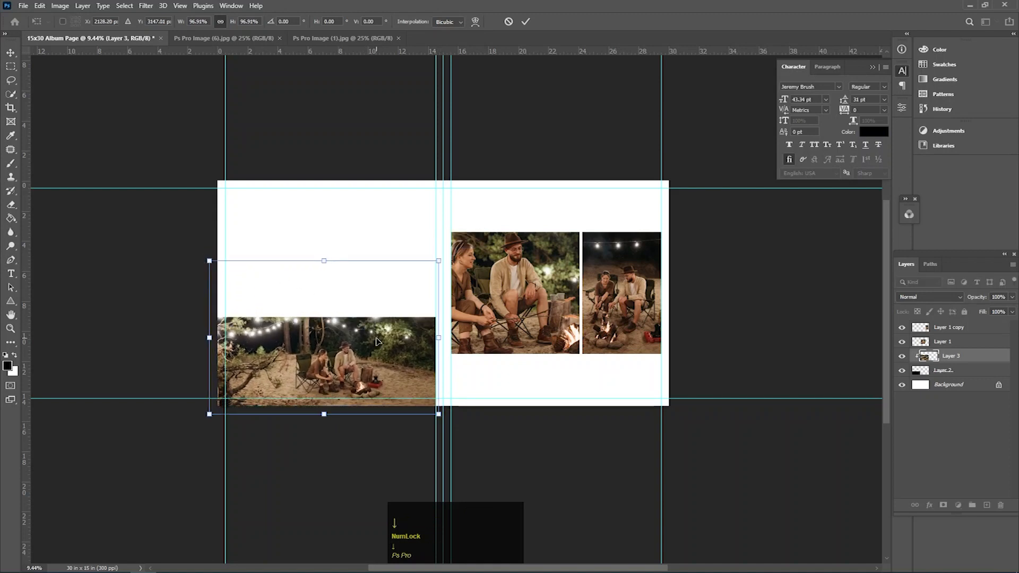
{"action": "key", "text": "Down"}
{"action": "key", "text": "Down"}
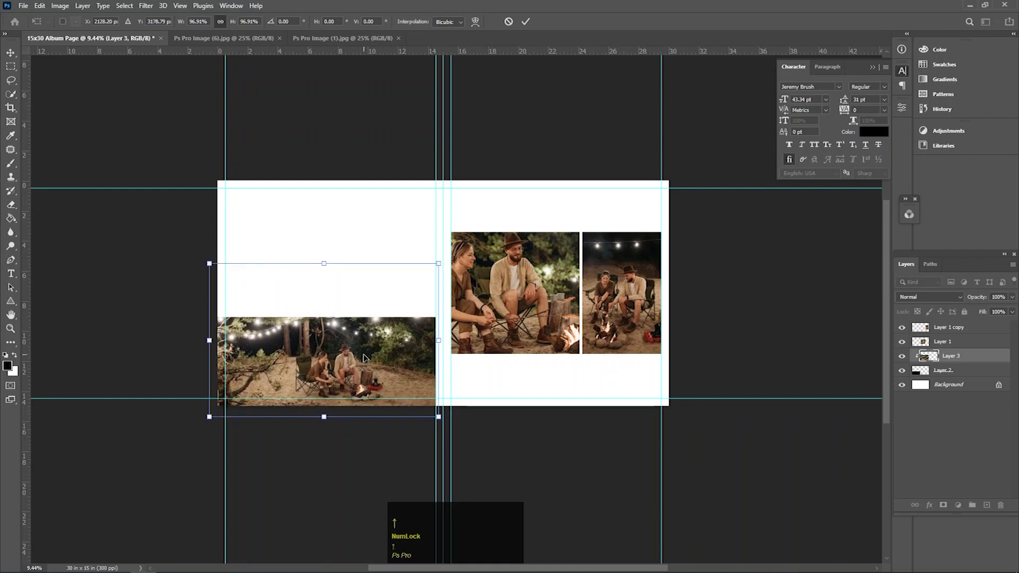
{"action": "left_click_drag", "start_coordinate": [365, 357], "coordinate": [365, 352]}
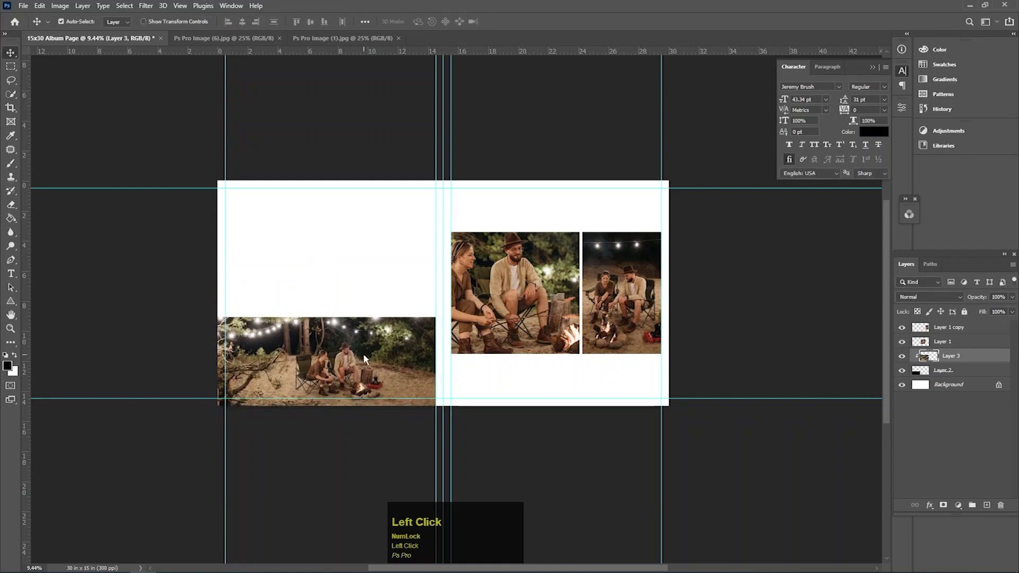
{"action": "key", "text": "ctrl+e"}
Fill a black square about 2.9 in wide on a new topmost layer, against the left margin guide above the bottom photo
{"action": "left_click_drag", "start_coordinate": [321, 324], "coordinate": [361, 346]}
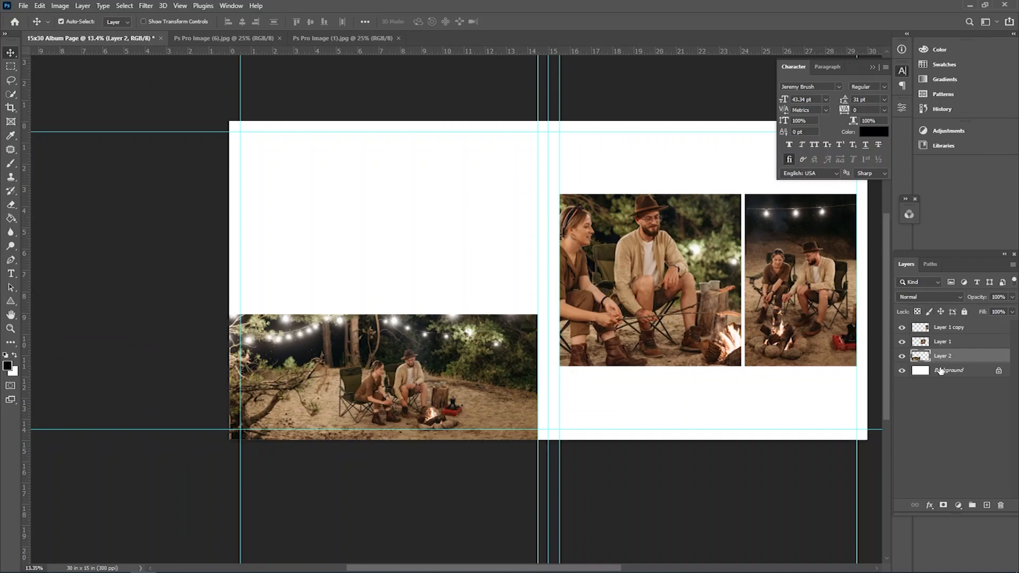
{"action": "left_click", "coordinate": [944, 327]}
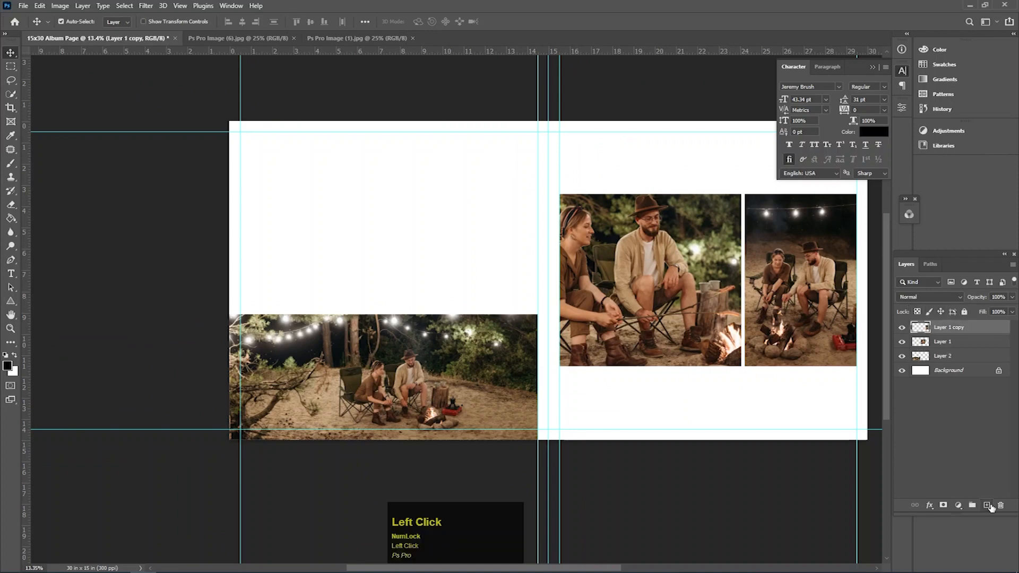
{"action": "left_click", "coordinate": [987, 505]}
{"action": "left_click", "coordinate": [10, 68]}
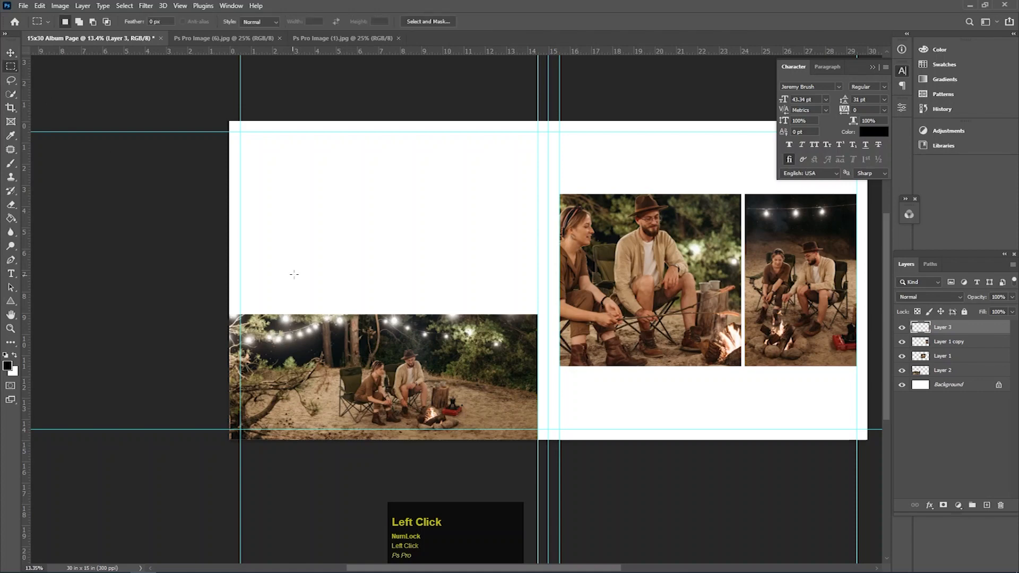
{"action": "left_click_drag", "start_coordinate": [240, 224], "coordinate": [301, 285]}
{"action": "left_click", "coordinate": [11, 218]}
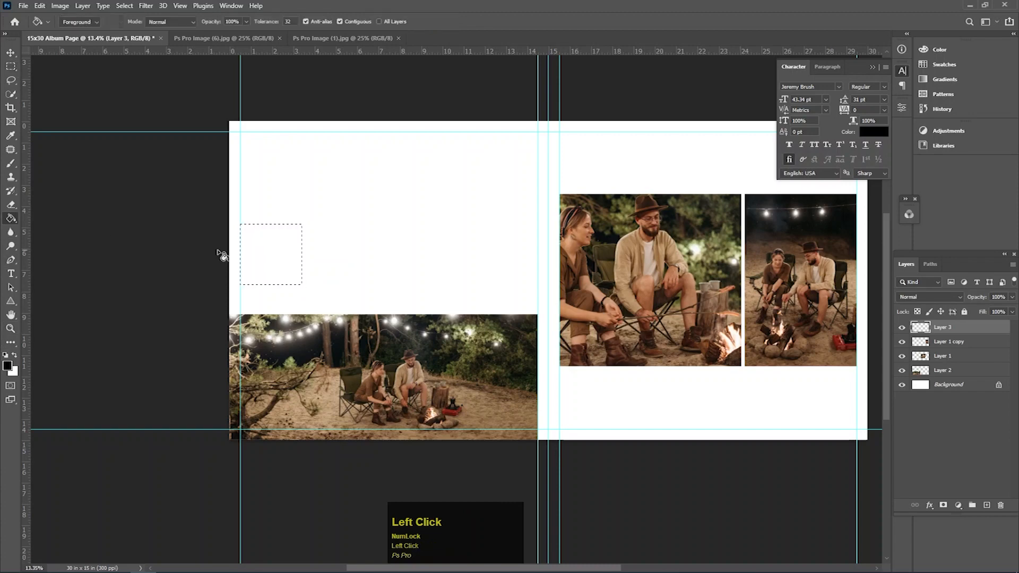
{"action": "left_click", "coordinate": [259, 260]}
Duplicate the black square beside itself, then duplicate the pair below to form an evenly spaced two-by-two grid
{"action": "mouse_move", "coordinate": [268, 245]}
{"action": "left_mouse_down"}
{"action": "mouse_move", "coordinate": [389, 266]}
{"action": "mouse_move", "coordinate": [361, 262]}
{"action": "left_mouse_up"}
{"action": "key", "text": "v"}
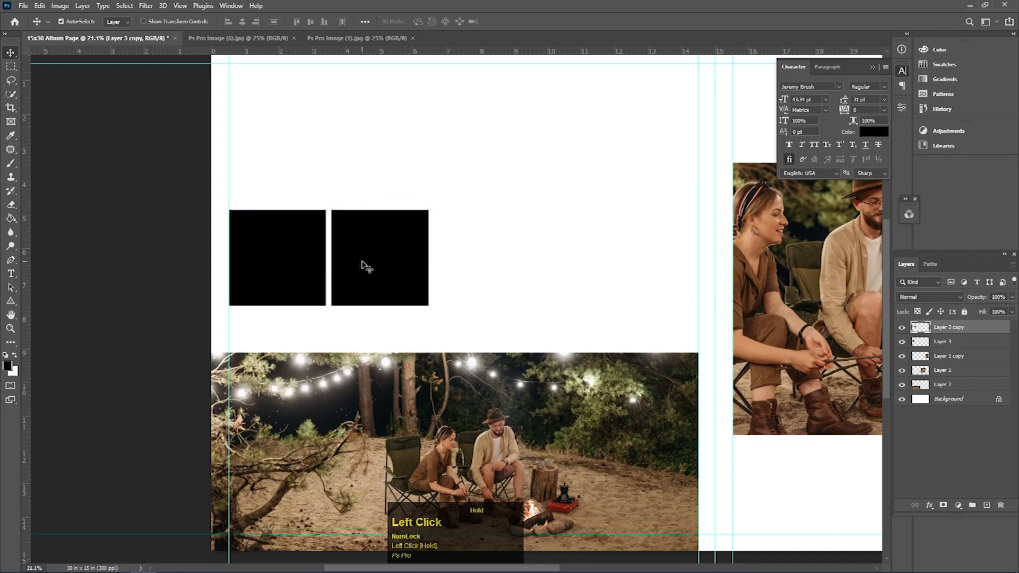
{"action": "left_click", "coordinate": [303, 246], "text": "shift"}
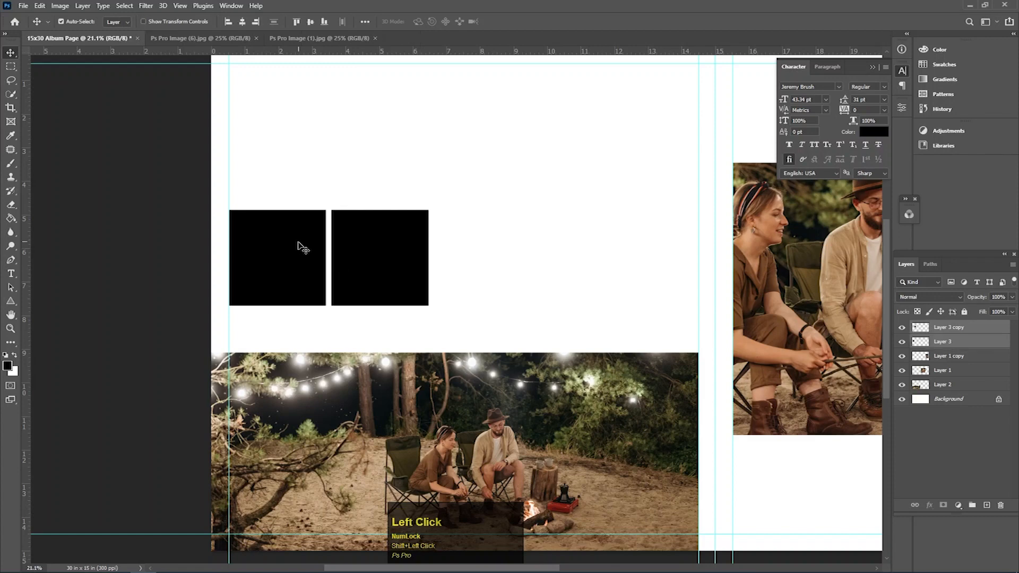
{"action": "left_click_drag", "start_coordinate": [358, 245], "coordinate": [360, 344]}
{"action": "key", "text": "shift+Down"}
{"action": "key", "text": "shift+Down"}
{"action": "key", "text": "shift+Down"}
{"action": "key", "text": "shift+Down"}
{"action": "key", "text": "shift+Down"}
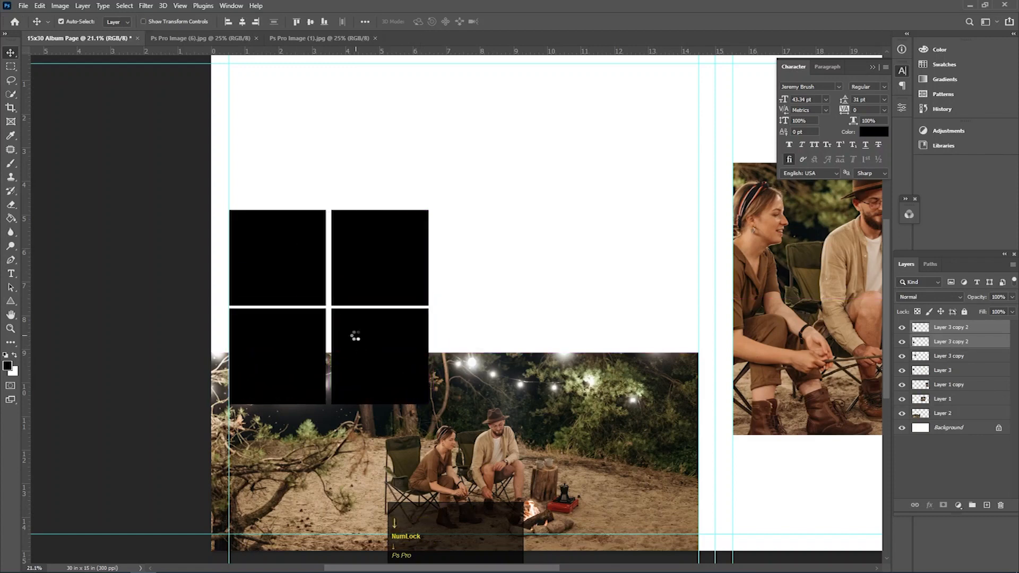
{"action": "key", "text": "shift+Down"}
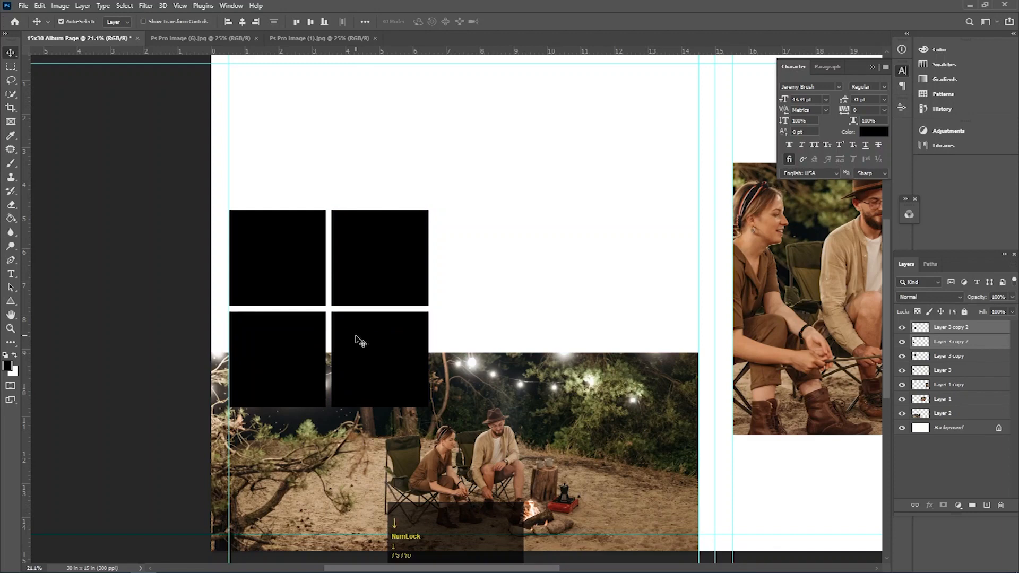
Select all four black squares and move the grid up about half an inch
{"action": "left_click", "coordinate": [287, 268], "text": "shift"}
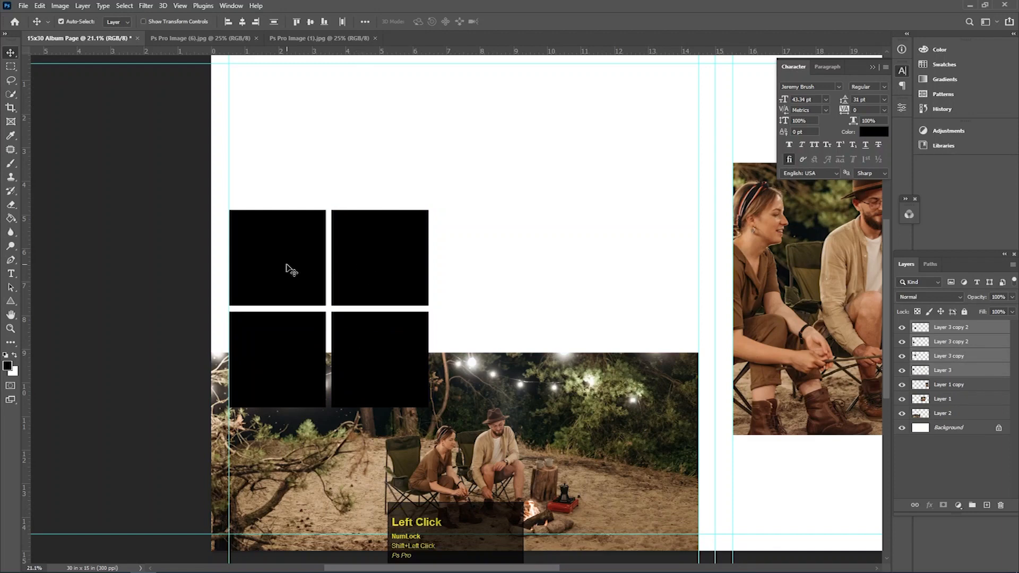
{"action": "key", "text": "shift+Up"}
{"action": "key", "text": "shift+Up"}
{"action": "key", "text": "shift+Up"}
{"action": "key", "text": "shift+Up"}
{"action": "key", "text": "shift+Up"}
{"action": "key", "text": "shift+Up"}
{"action": "key", "text": "shift+Up"}
{"action": "key", "text": "shift+Up"}
{"action": "key", "text": "shift+Up"}
{"action": "key", "text": "shift+Up"}
{"action": "key", "text": "shift+Up"}
{"action": "key", "text": "shift+Up"}
{"action": "key", "text": "shift+Up"}
{"action": "key", "text": "shift+Up"}
{"action": "key", "text": "shift+Up"}
{"action": "key", "text": "shift+Up"}
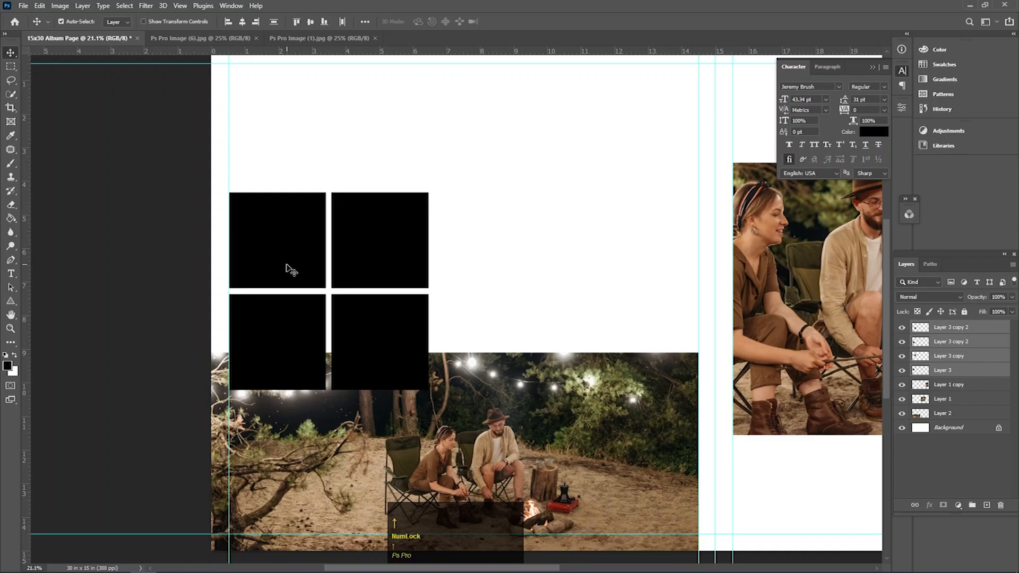
Duplicate a square above the grid and stretch it to about 206% width and 129% height, spanning both columns up to the top guide
{"action": "left_click_drag", "start_coordinate": [463, 245], "coordinate": [416, 279]}
{"action": "left_click_drag", "start_coordinate": [423, 317], "coordinate": [381, 227]}
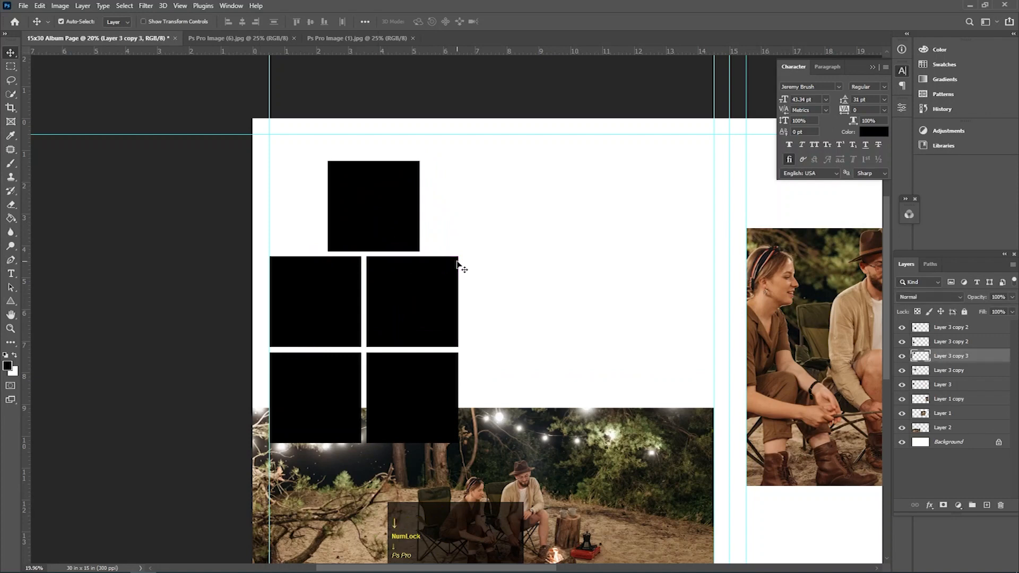
{"action": "key", "text": "ctrl+t"}
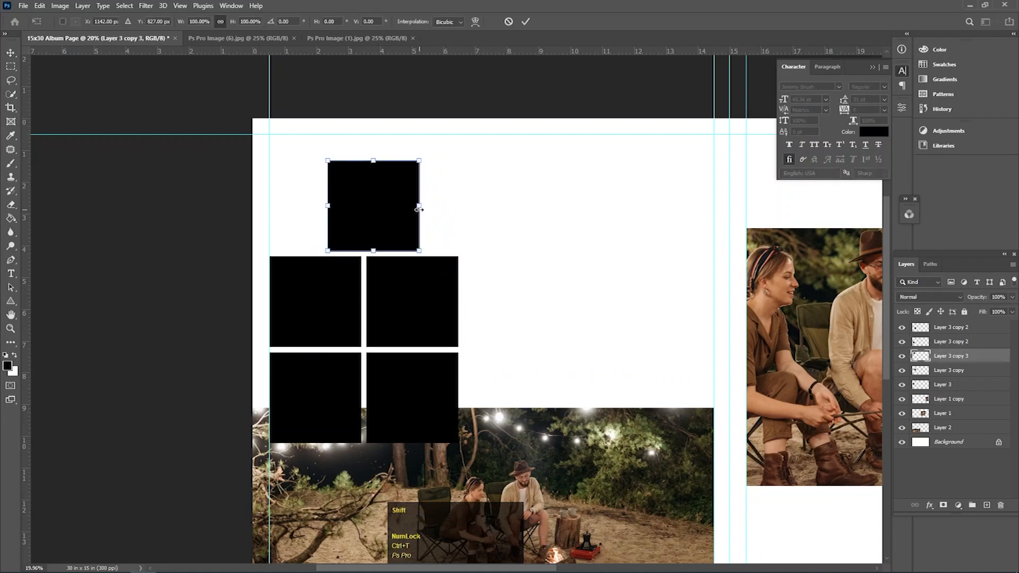
{"action": "left_click_drag", "start_coordinate": [418, 209], "coordinate": [457, 209]}
{"action": "left_click_drag", "start_coordinate": [329, 206], "coordinate": [270, 206]}
{"action": "left_click_drag", "start_coordinate": [356, 161], "coordinate": [357, 135]}
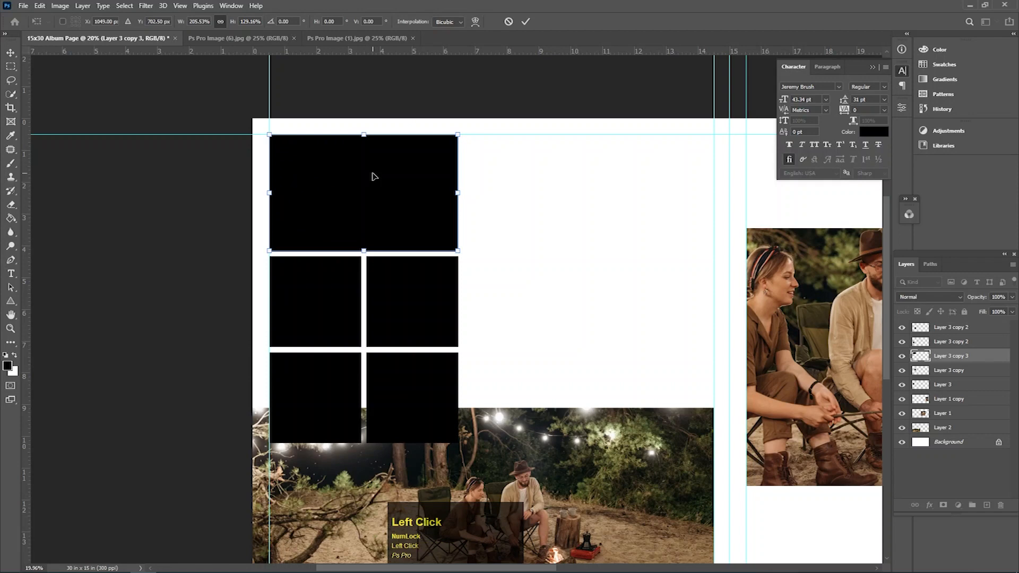
{"action": "double_click", "coordinate": [373, 177]}
Close the Ps Pro Image (6).jpg and Ps Pro Image (1).jpg documents
{"action": "left_click_drag", "start_coordinate": [390, 236], "coordinate": [355, 241]}
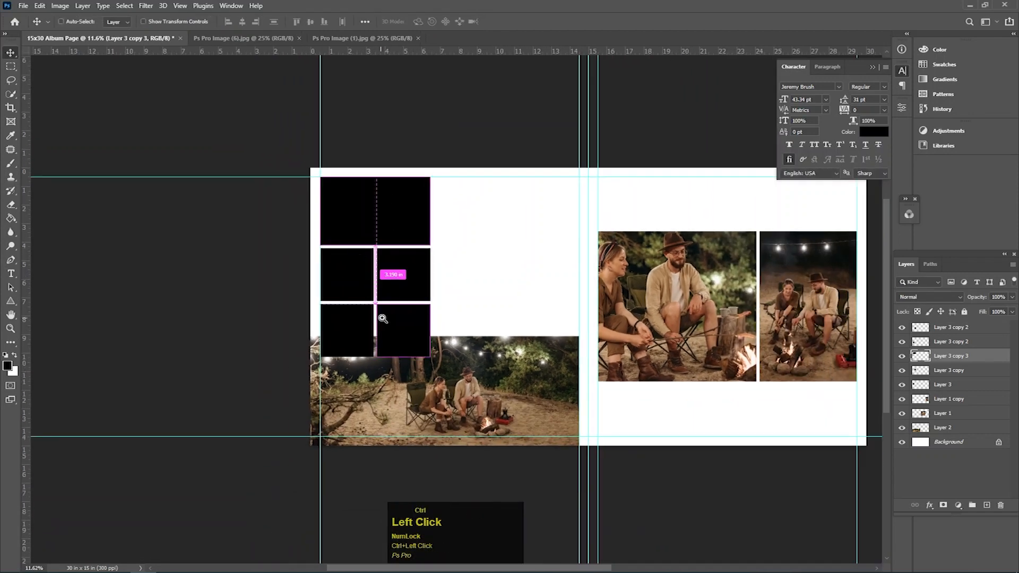
{"action": "left_click_drag", "start_coordinate": [381, 319], "coordinate": [392, 324]}
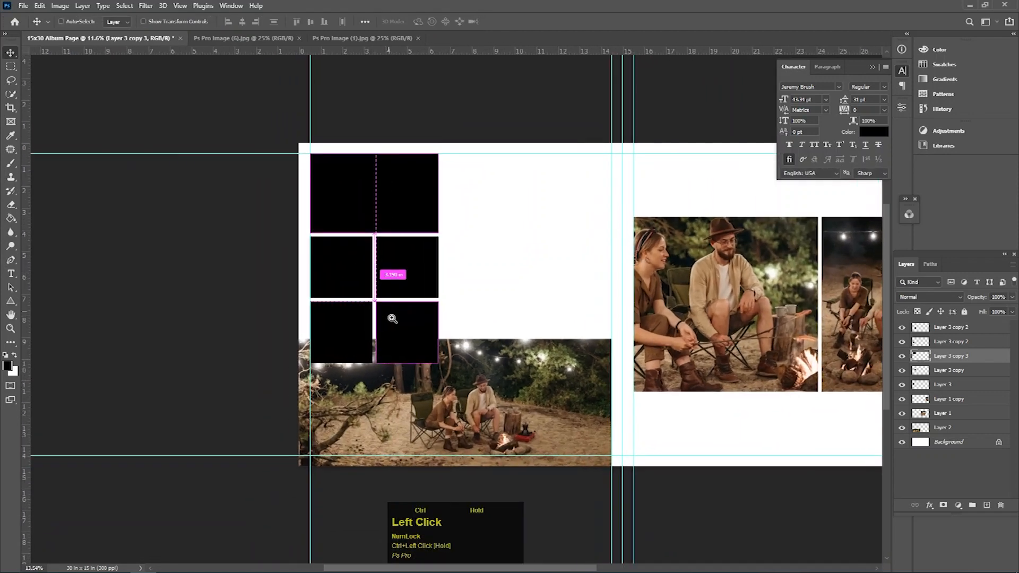
{"action": "left_click", "coordinate": [299, 38]}
{"action": "left_click", "coordinate": [298, 38]}
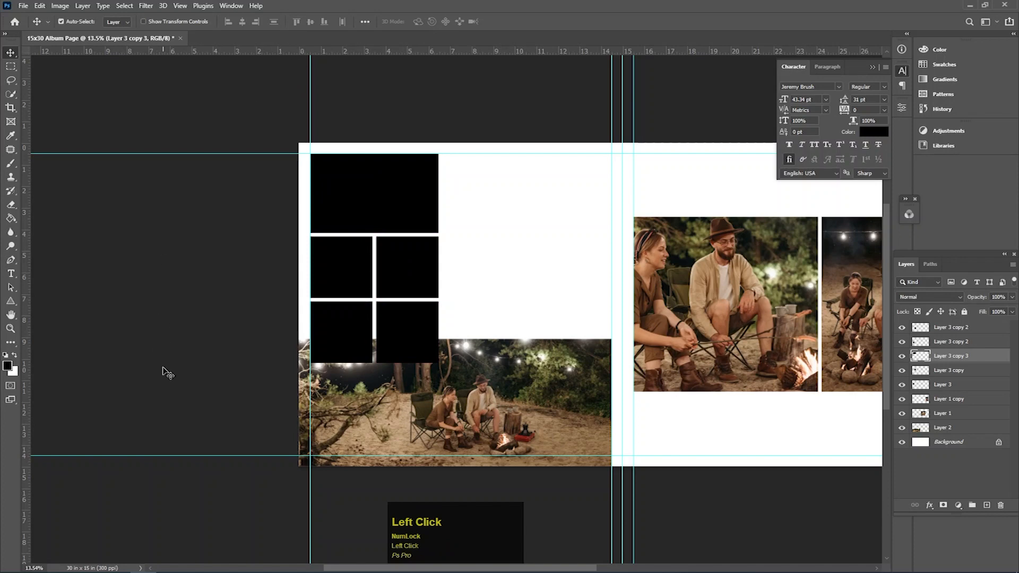
Open Ps Pro Image (3), (4), (8) and (9).jpg together from File Explorer as separate Photoshop documents
{"action": "mouse_move", "coordinate": [166, 562]}
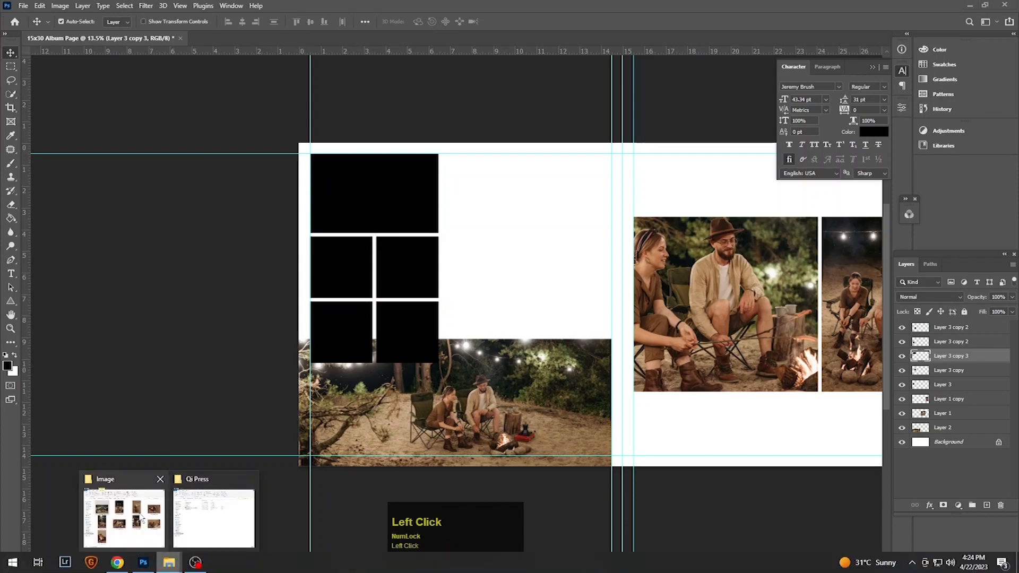
{"action": "left_click", "coordinate": [159, 490]}
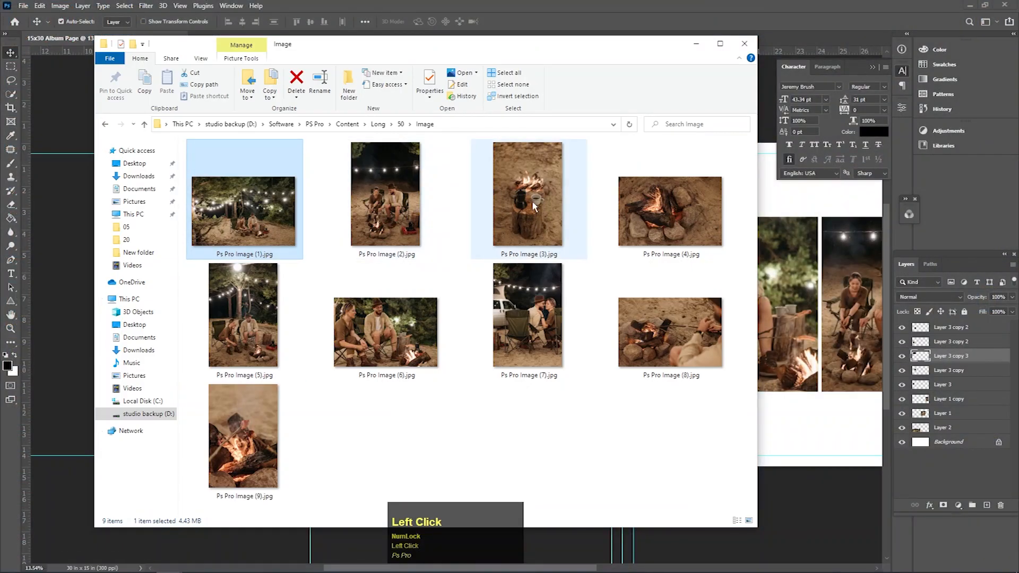
{"action": "left_click", "coordinate": [532, 200]}
{"action": "left_click", "coordinate": [639, 203], "text": "ctrl"}
{"action": "left_click", "coordinate": [666, 336], "text": "ctrl"}
{"action": "left_click", "coordinate": [244, 441], "text": "ctrl"}
{"action": "left_click_drag", "start_coordinate": [646, 201], "coordinate": [535, 11]}
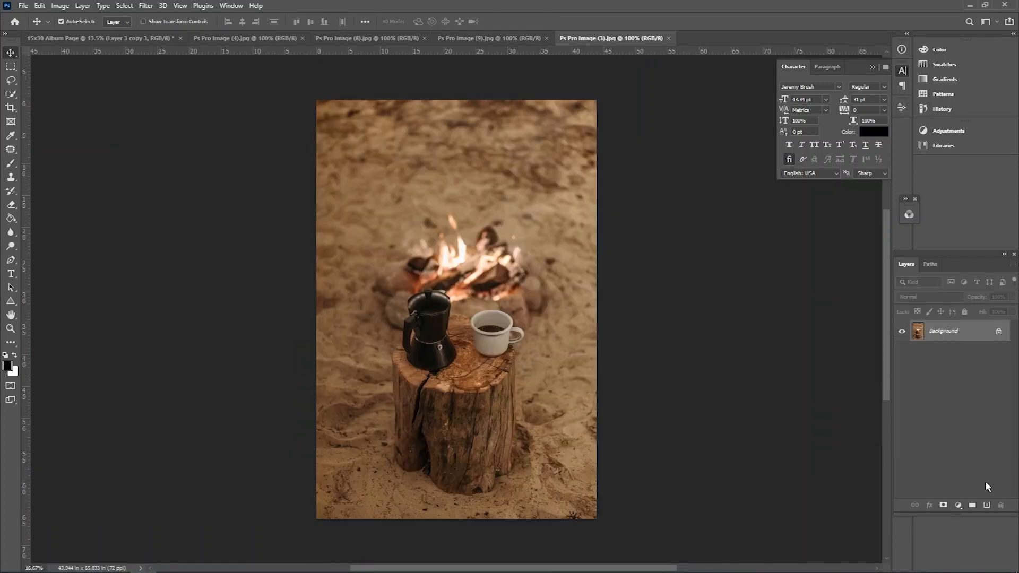
Try clipping Ps Pro Image (3).jpg into the wide top frame at about 42% scale, and delete that photo layer
{"action": "left_click_drag", "start_coordinate": [512, 188], "coordinate": [126, 42]}
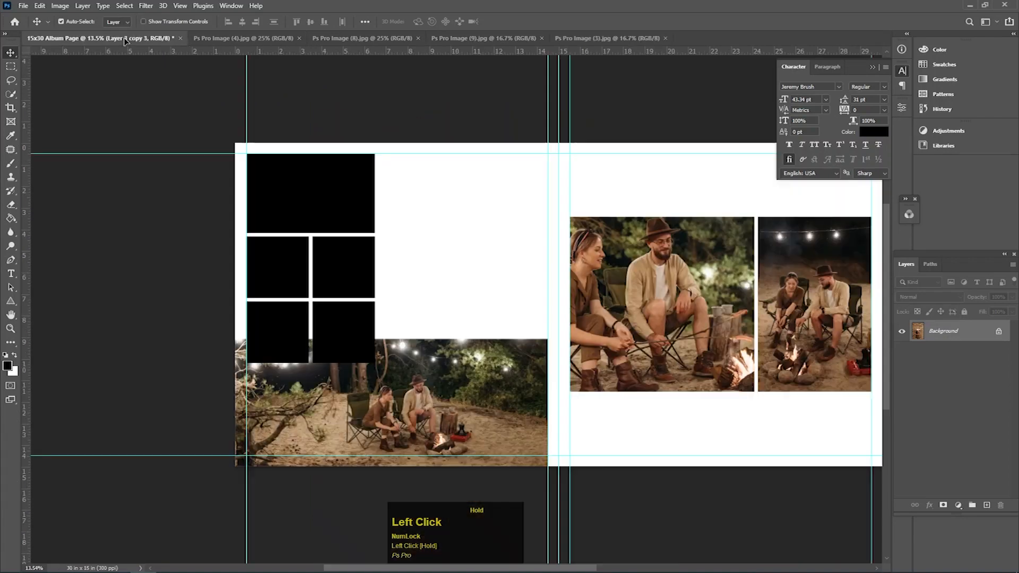
{"action": "left_click_drag", "start_coordinate": [491, 272], "coordinate": [491, 271]}
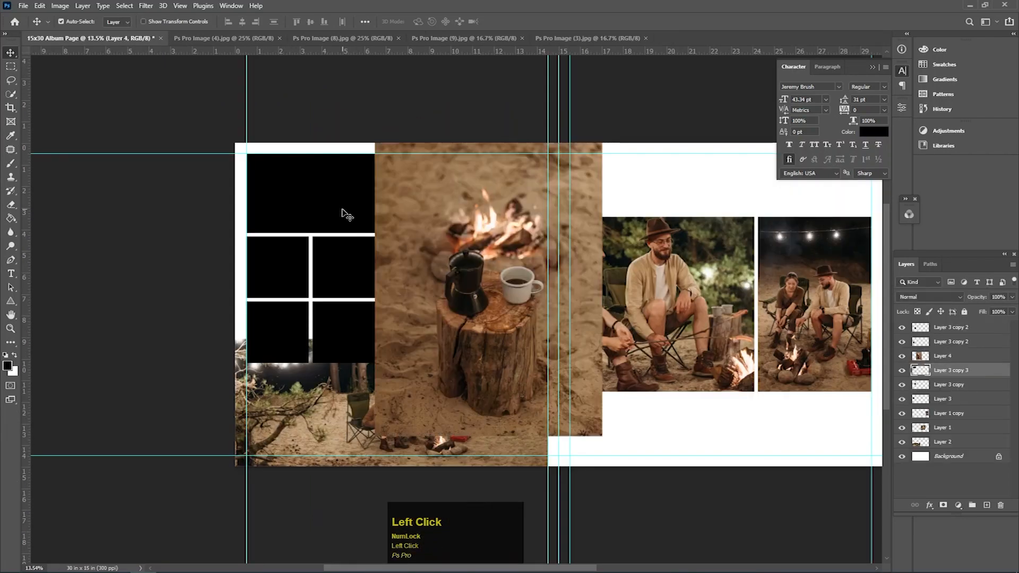
{"action": "left_click_drag", "start_coordinate": [431, 234], "coordinate": [290, 195]}
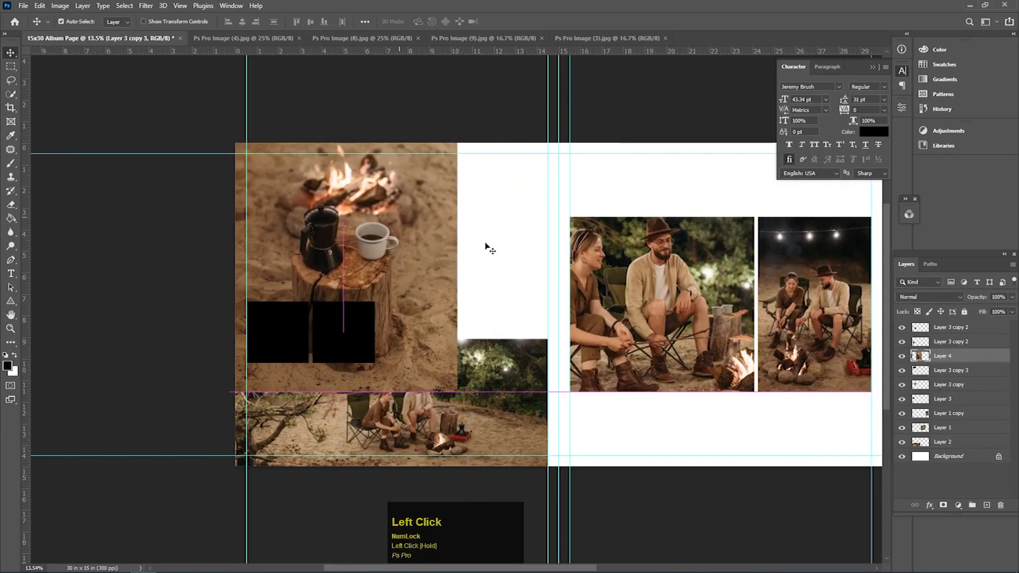
{"action": "right_click", "coordinate": [965, 356]}
{"action": "left_click", "coordinate": [855, 328]}
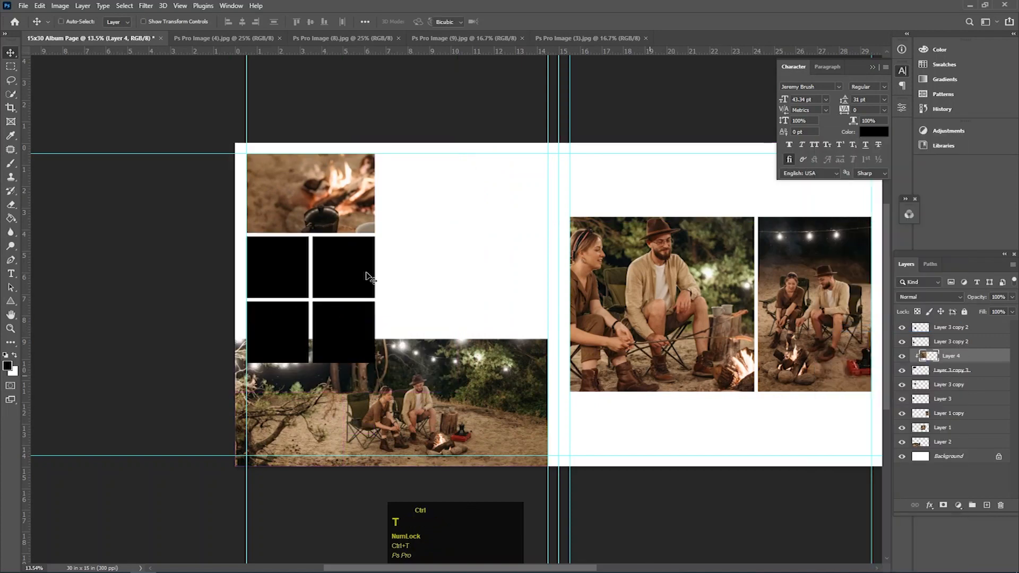
{"action": "key", "text": "ctrl+t"}
{"action": "left_click_drag", "start_coordinate": [457, 219], "coordinate": [391, 221]}
{"action": "left_click_drag", "start_coordinate": [301, 215], "coordinate": [260, 204]}
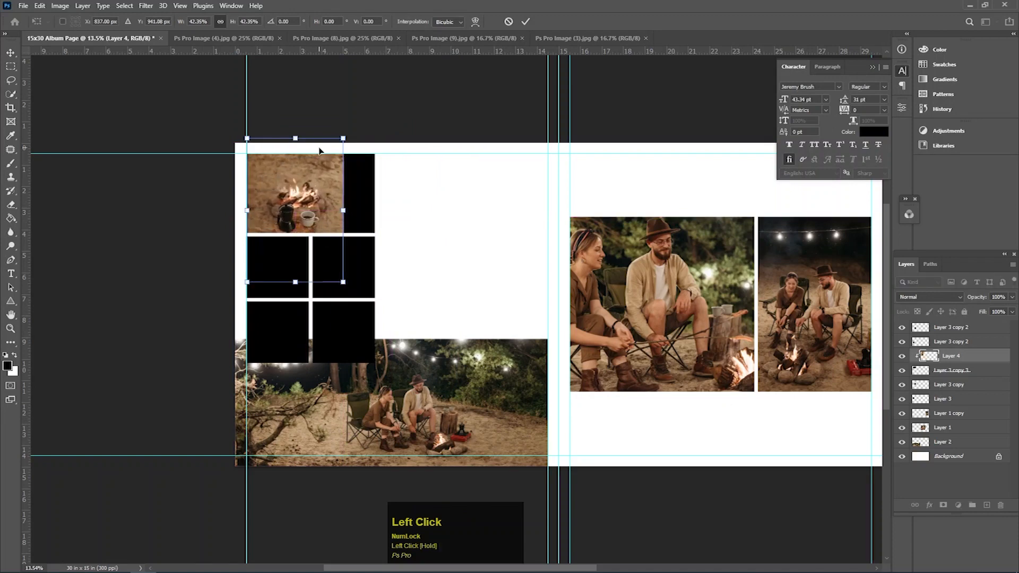
{"action": "double_click", "coordinate": [318, 165]}
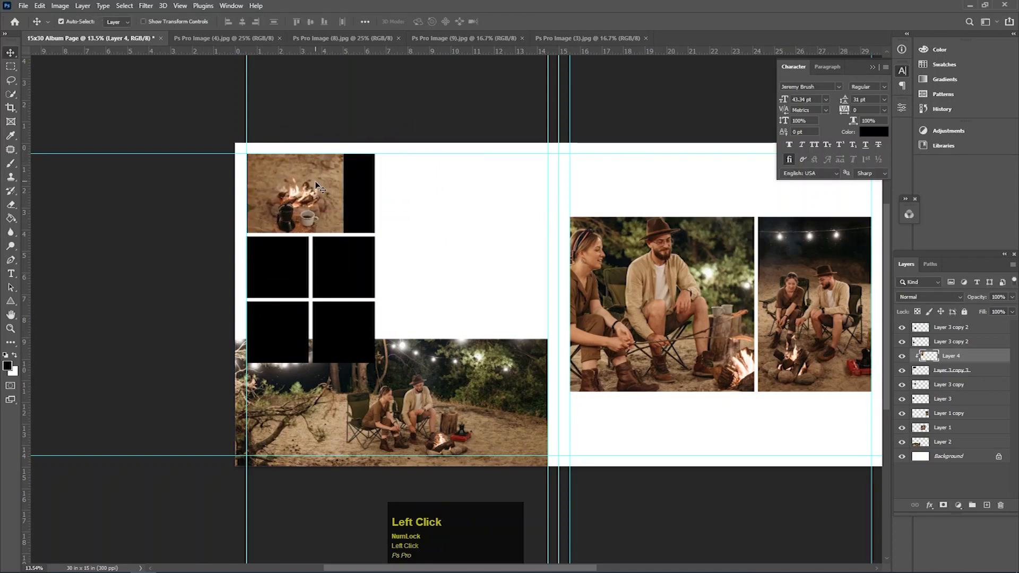
{"action": "key", "text": "Delete"}
Delete the lower-left black square and stretch the square above it down to the bottom edge of the grid
{"action": "left_click", "coordinate": [283, 285]}
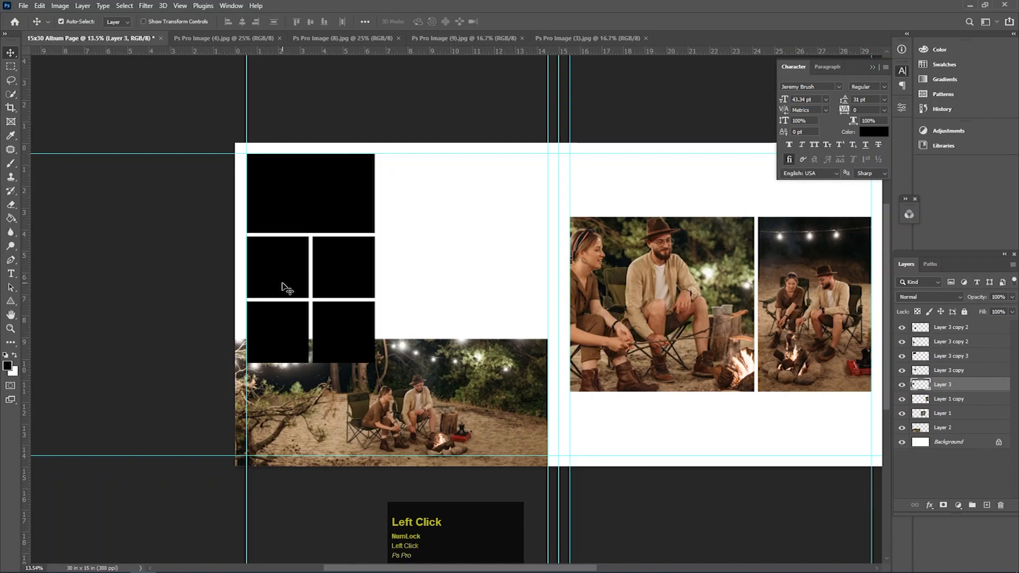
{"action": "left_click", "coordinate": [283, 347]}
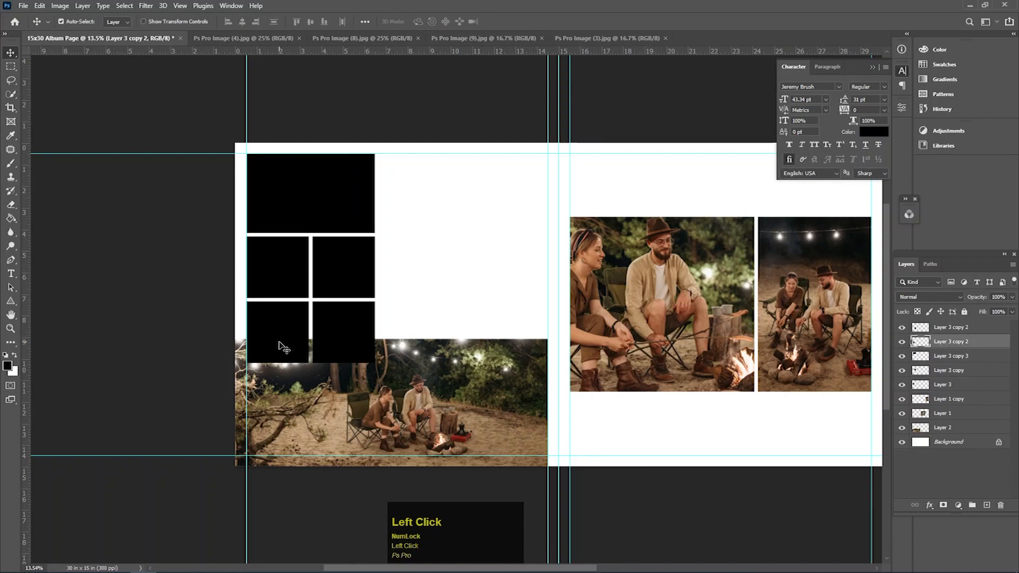
{"action": "key", "text": "Delete"}
{"action": "left_click", "coordinate": [257, 268]}
{"action": "key", "text": "ctrl+t"}
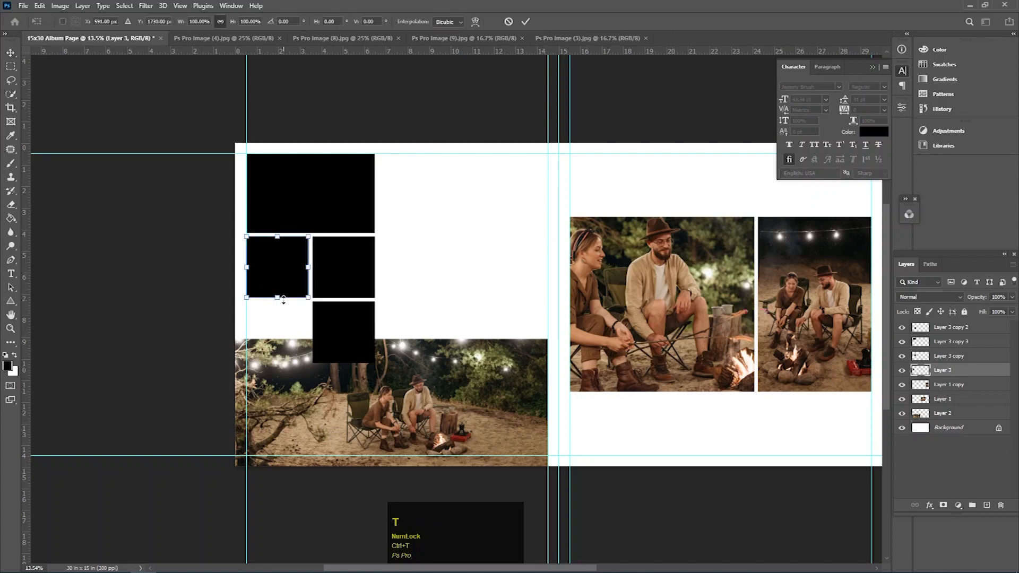
{"action": "left_click_drag", "start_coordinate": [277, 299], "coordinate": [283, 363]}
{"action": "double_click", "coordinate": [272, 316]}
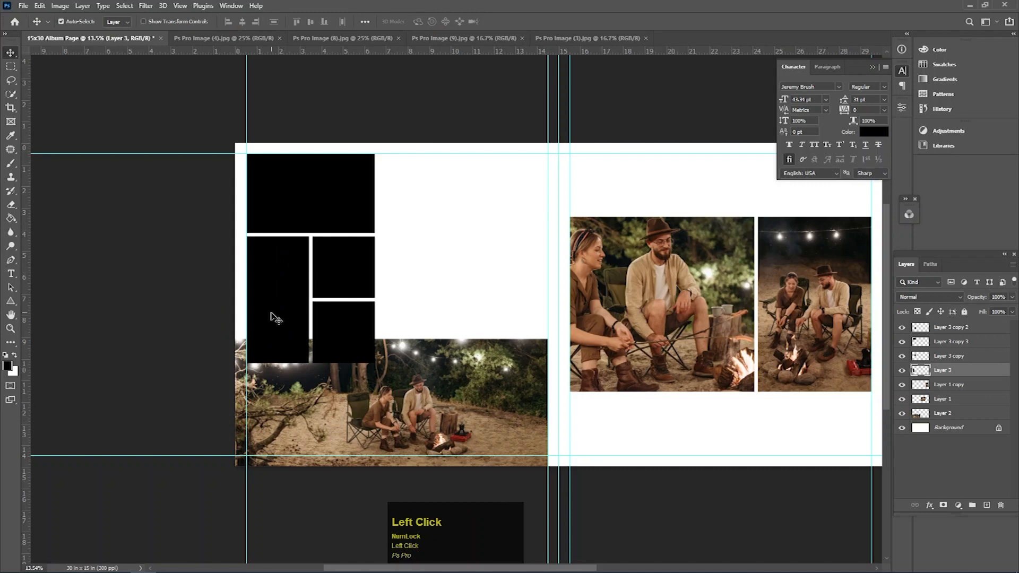
Copy Ps Pro Image (3).jpg into the album page and clip it to the tall black frame on the left page
{"action": "key", "text": "ctrl"}
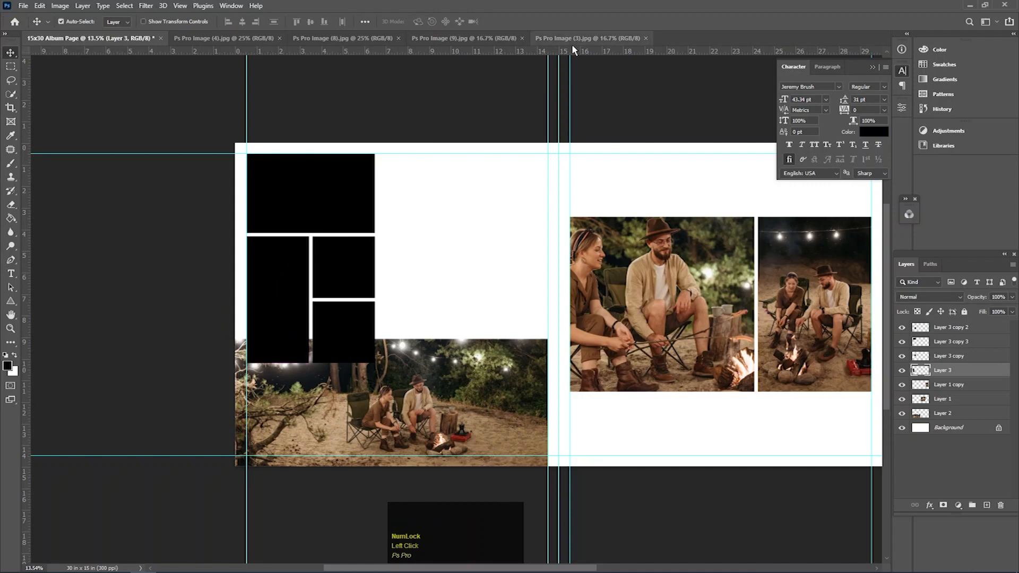
{"action": "left_click", "coordinate": [572, 41]}
{"action": "left_click_drag", "start_coordinate": [268, 139], "coordinate": [325, 290]}
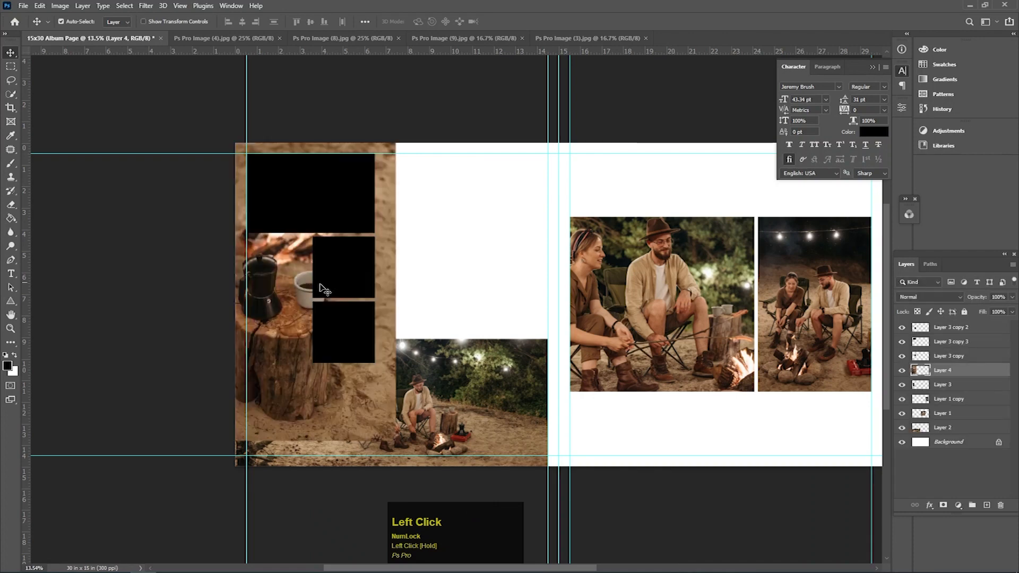
{"action": "right_click", "coordinate": [950, 370]}
{"action": "left_click", "coordinate": [875, 329]}
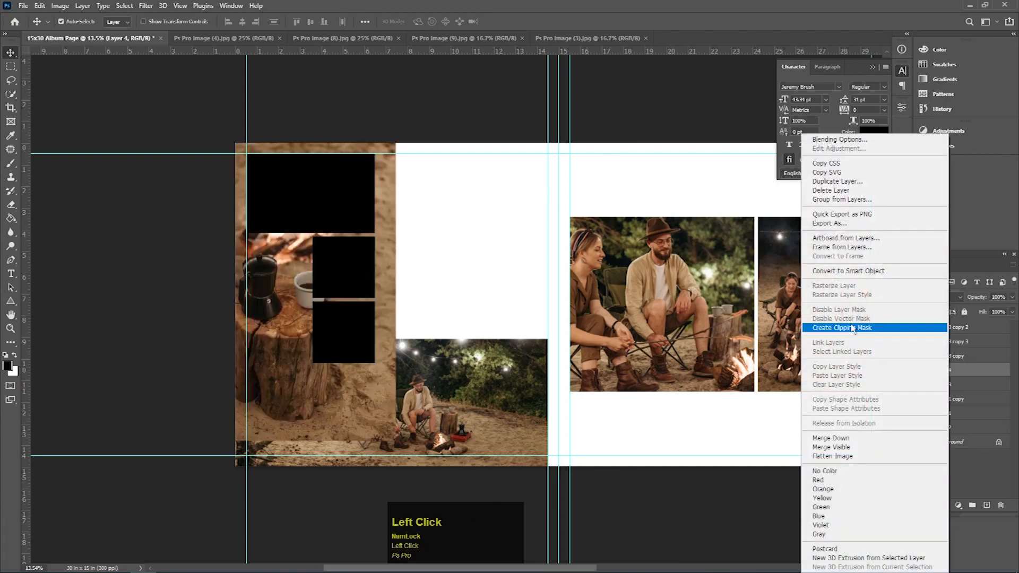
Scale the coffee pot photo to about 37%, position it to fill the tall frame, and merge it with the frame layer
{"action": "key", "text": "ctrl+t"}
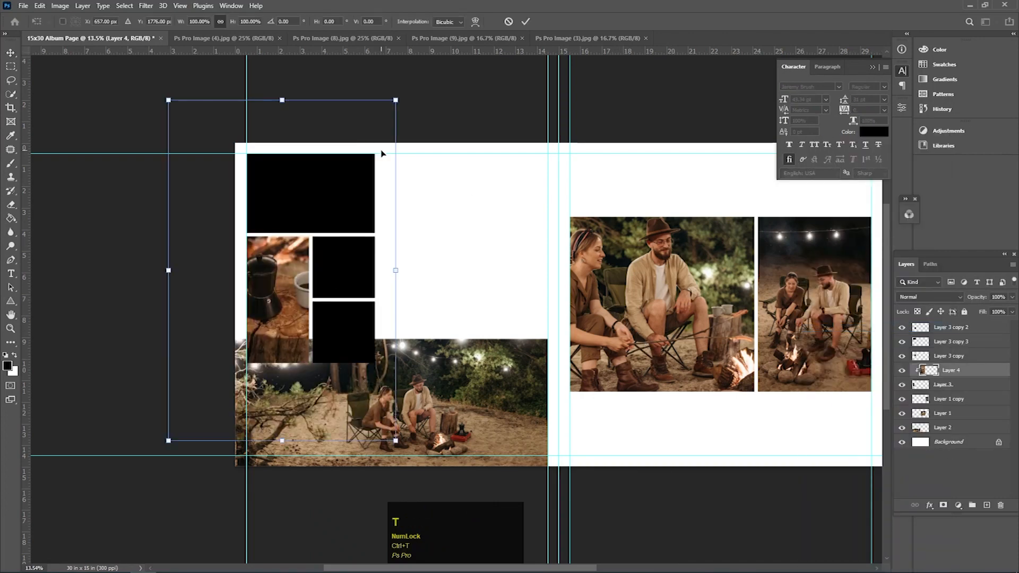
{"action": "left_click_drag", "start_coordinate": [395, 101], "coordinate": [331, 196]}
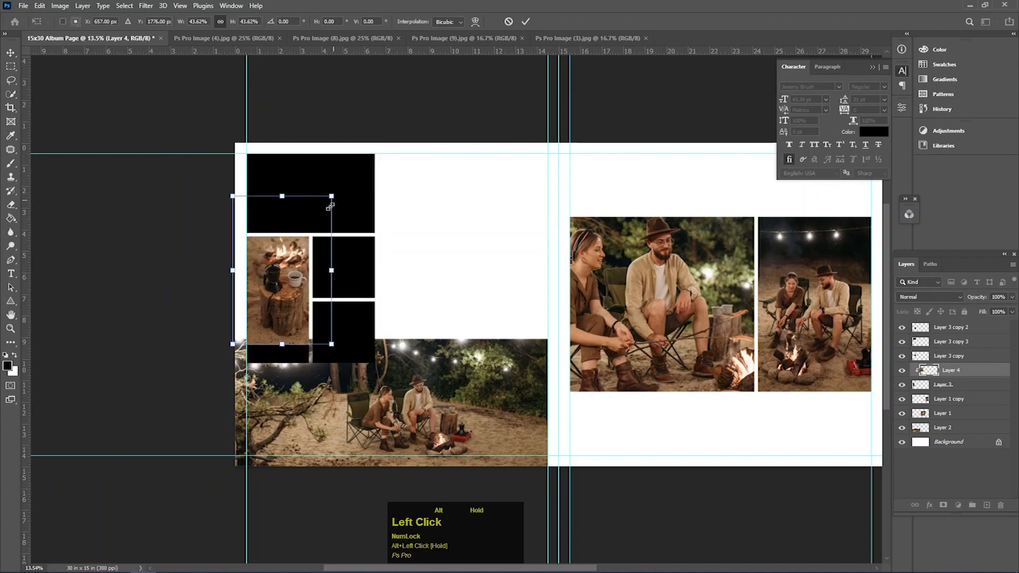
{"action": "left_click", "coordinate": [333, 273], "text": "ctrl"}
{"action": "mouse_move", "coordinate": [343, 273]}
{"action": "left_mouse_down"}
{"action": "mouse_move", "coordinate": [364, 277]}
{"action": "mouse_move", "coordinate": [350, 278]}
{"action": "left_mouse_up"}
{"action": "left_click_drag", "start_coordinate": [281, 267], "coordinate": [280, 305]}
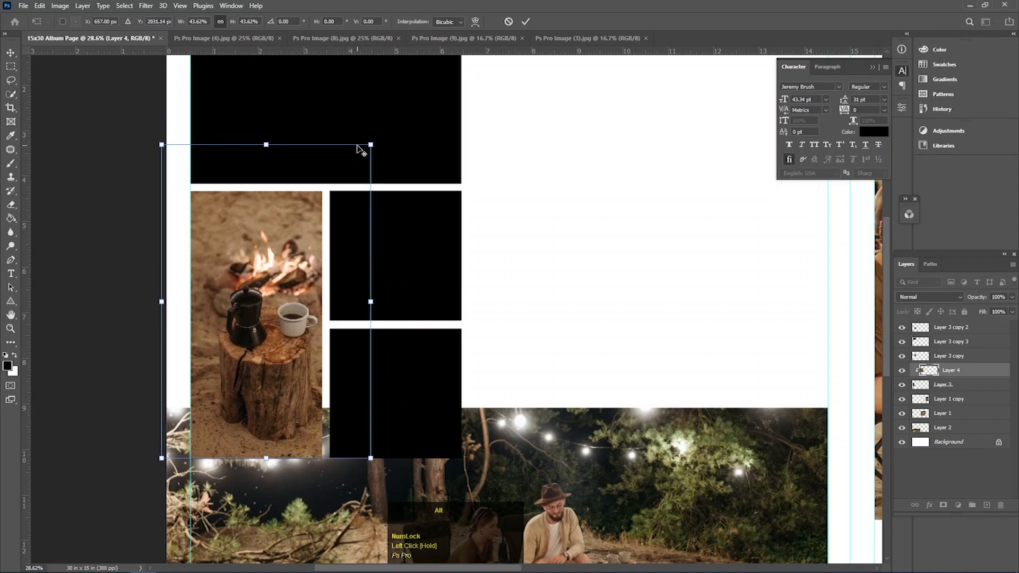
{"action": "left_click_drag", "start_coordinate": [370, 144], "coordinate": [348, 176]}
{"action": "left_click_drag", "start_coordinate": [256, 243], "coordinate": [239, 279]}
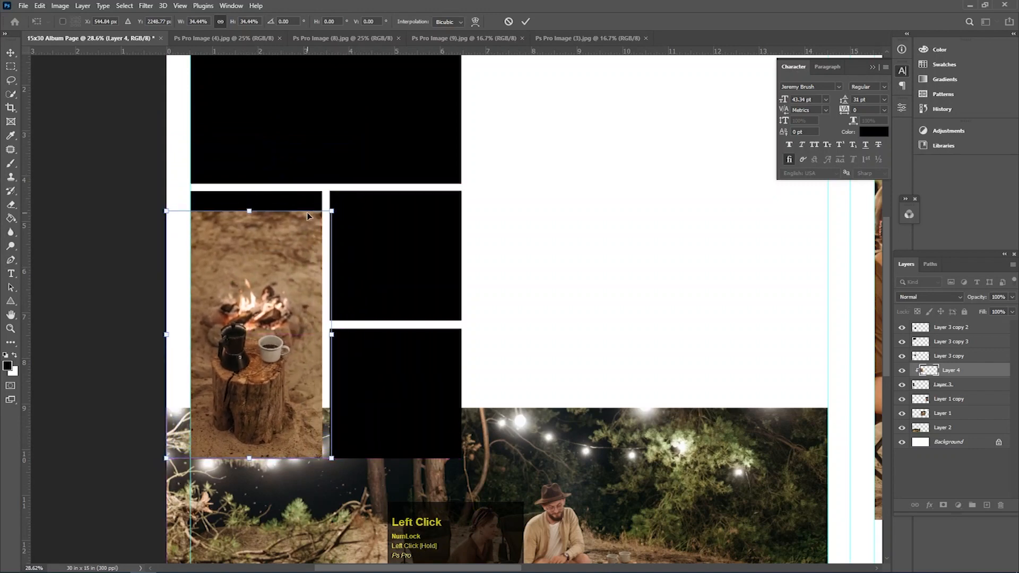
{"action": "left_click_drag", "start_coordinate": [333, 210], "coordinate": [363, 193]}
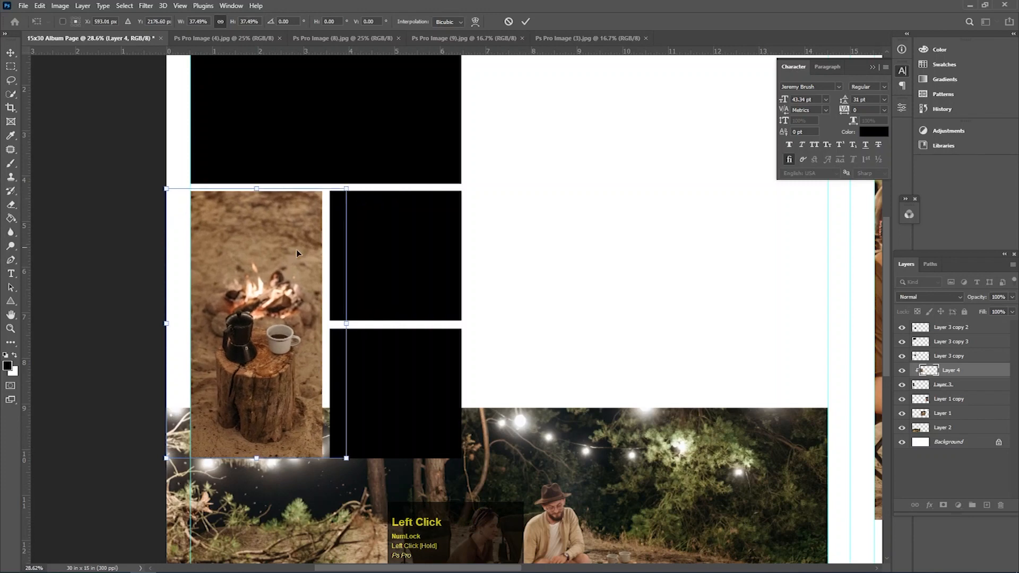
{"action": "key", "text": "Return"}
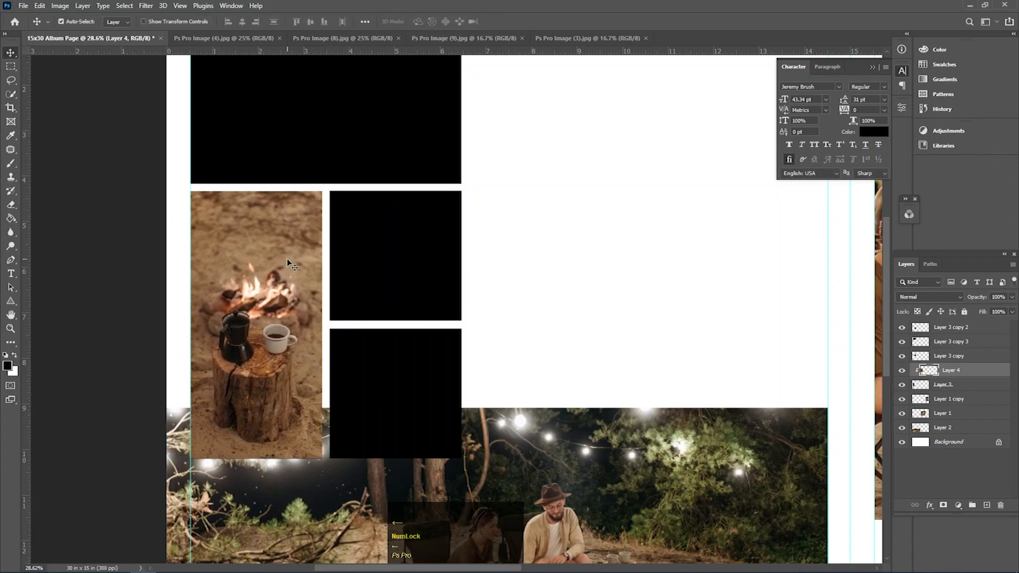
{"action": "left_click", "coordinate": [287, 259], "text": "ctrl"}
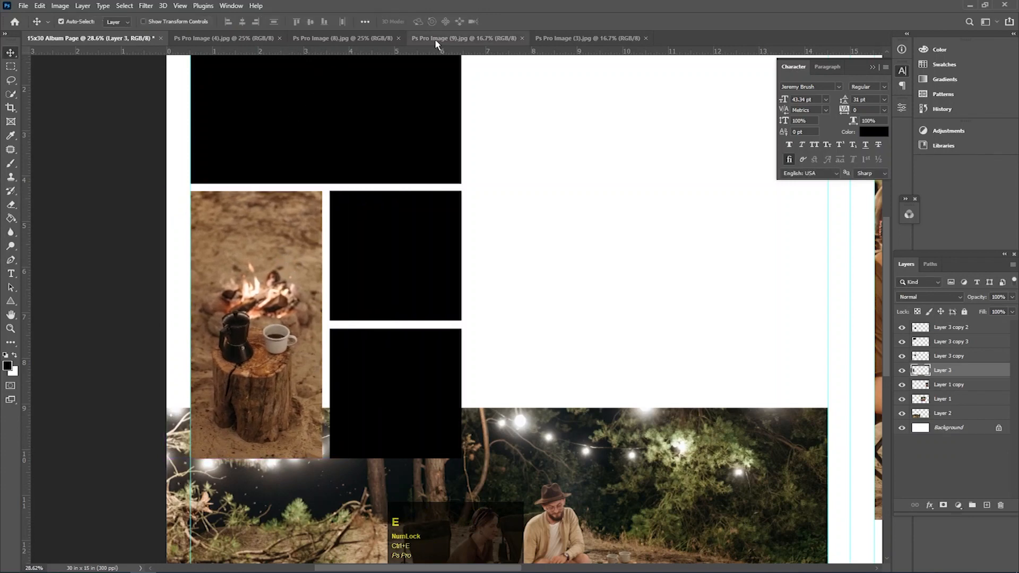
Copy Ps Pro Image (9).jpg into the album page and clip it to the lower-right black square of the grid
{"action": "left_click", "coordinate": [464, 39]}
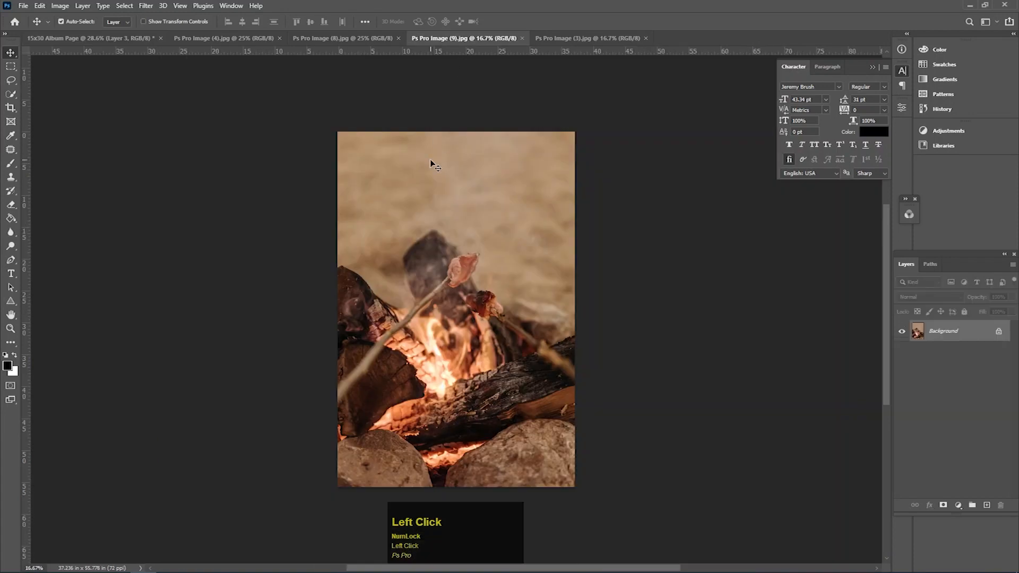
{"action": "key", "text": "ctrl+a"}
{"action": "key", "text": "ctrl+c"}
{"action": "left_click", "coordinate": [121, 37]}
{"action": "left_click", "coordinate": [228, 371], "text": "ctrl"}
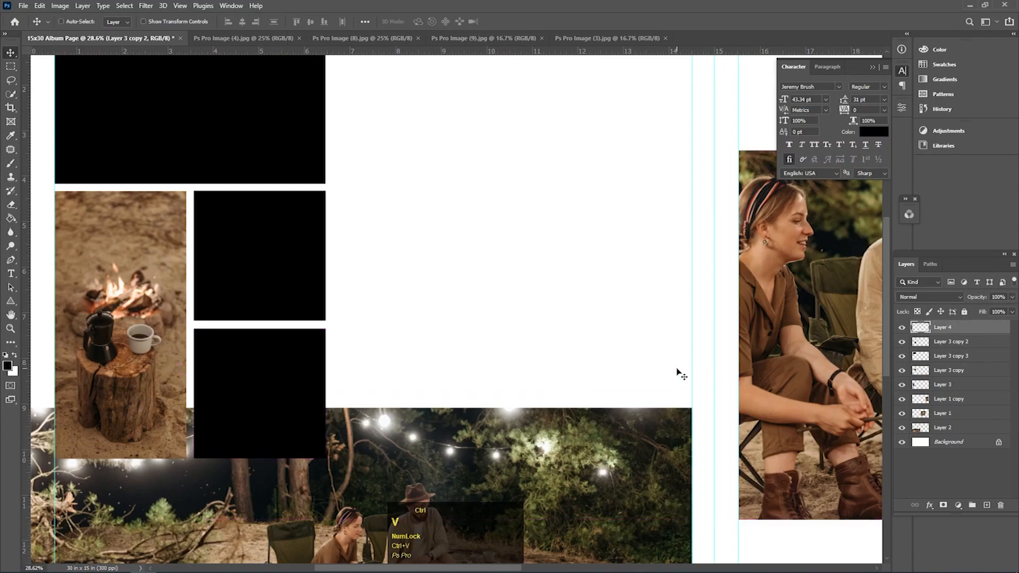
{"action": "key", "text": "ctrl+v"}
{"action": "right_click", "coordinate": [979, 324]}
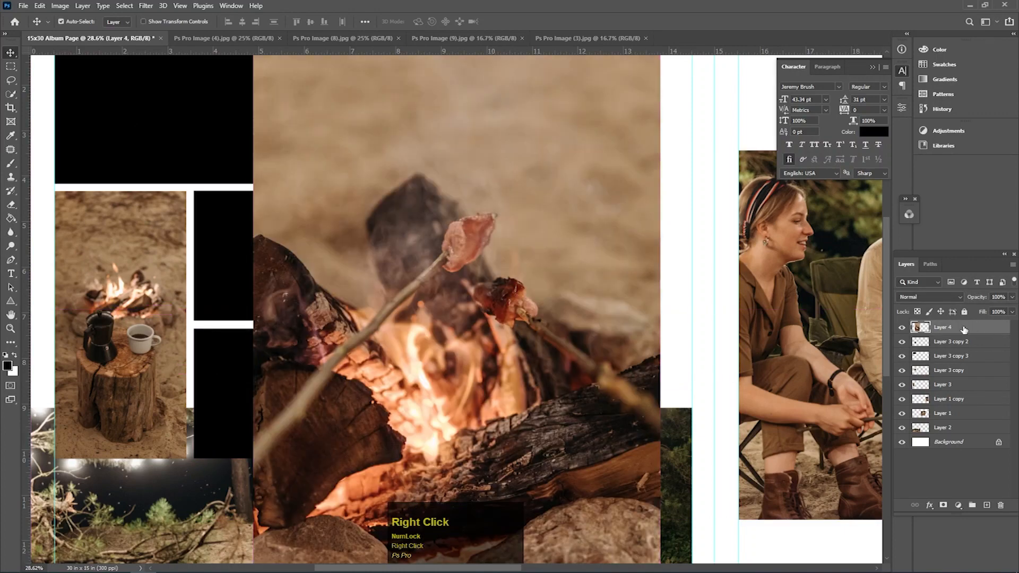
{"action": "left_click", "coordinate": [852, 331]}
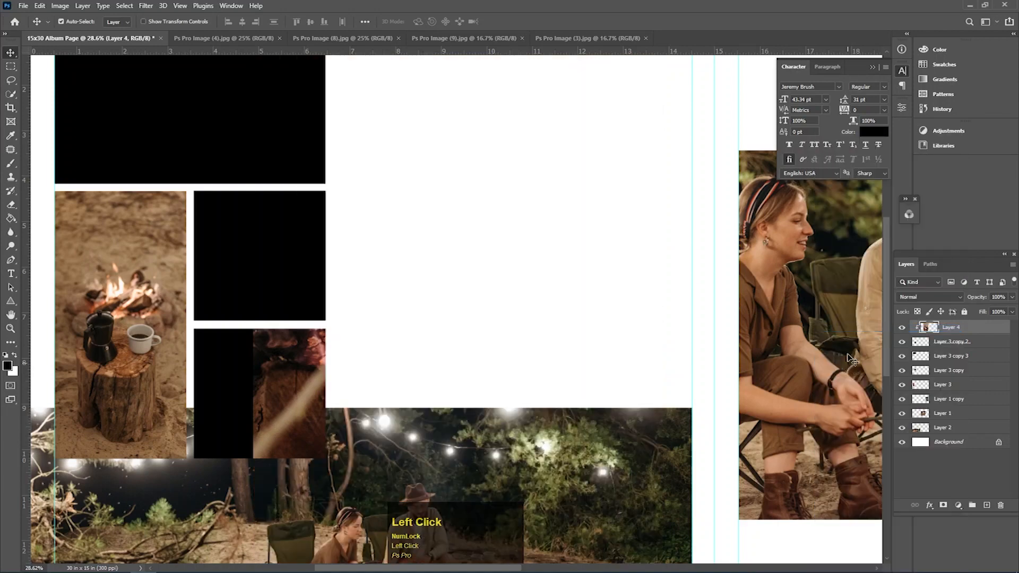
Scale the clipped campfire photo to about 34%, center the flames in the lower-right square, and merge it with its frame
{"action": "key", "text": "ctrl+t"}
{"action": "left_click_drag", "start_coordinate": [660, 308], "coordinate": [273, 368]}
{"action": "left_click_drag", "start_coordinate": [194, 273], "coordinate": [187, 262]}
{"action": "left_click_drag", "start_coordinate": [226, 323], "coordinate": [226, 341]}
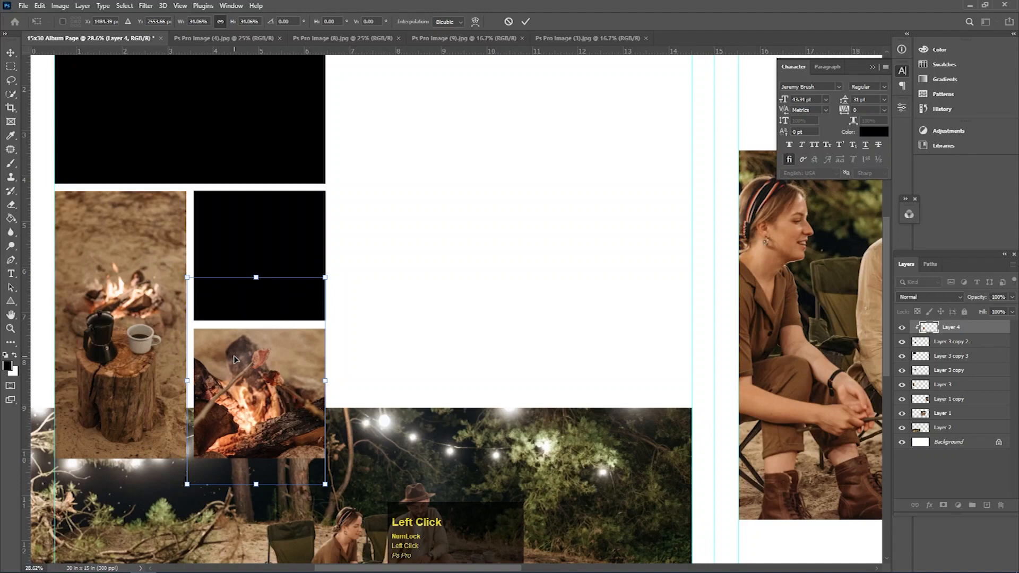
{"action": "key", "text": "ctrl+e"}
Copy Ps Pro Image (4).jpg into the album page and clip it to the black square above the merged campfire photo
{"action": "left_click", "coordinate": [267, 39]}
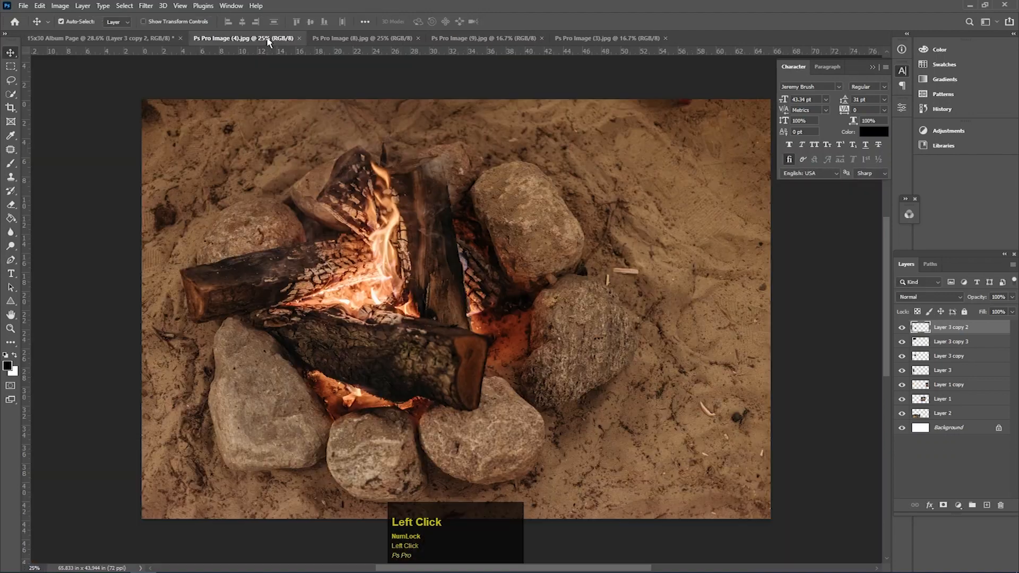
{"action": "left_click", "coordinate": [344, 39]}
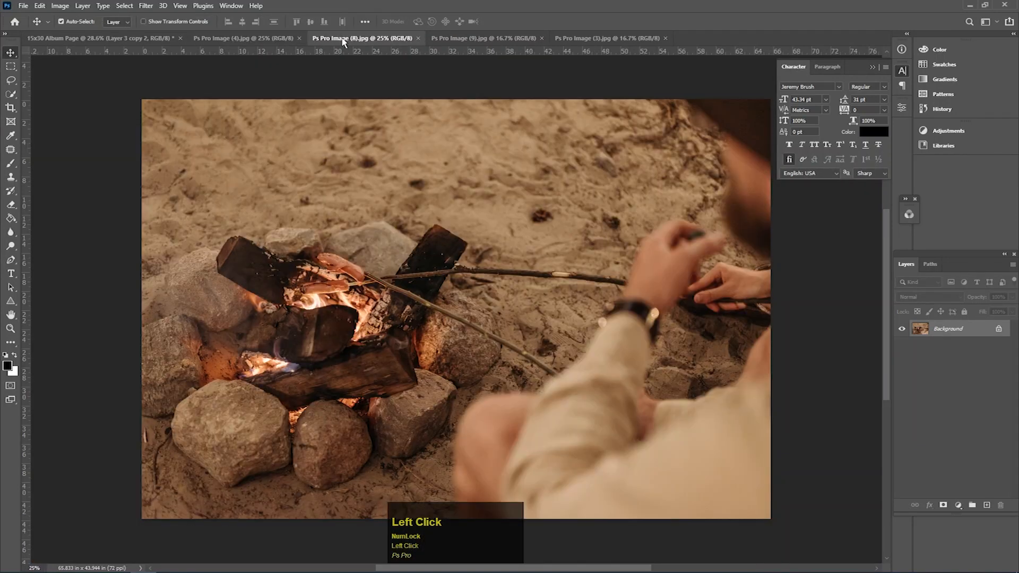
{"action": "left_click", "coordinate": [267, 40]}
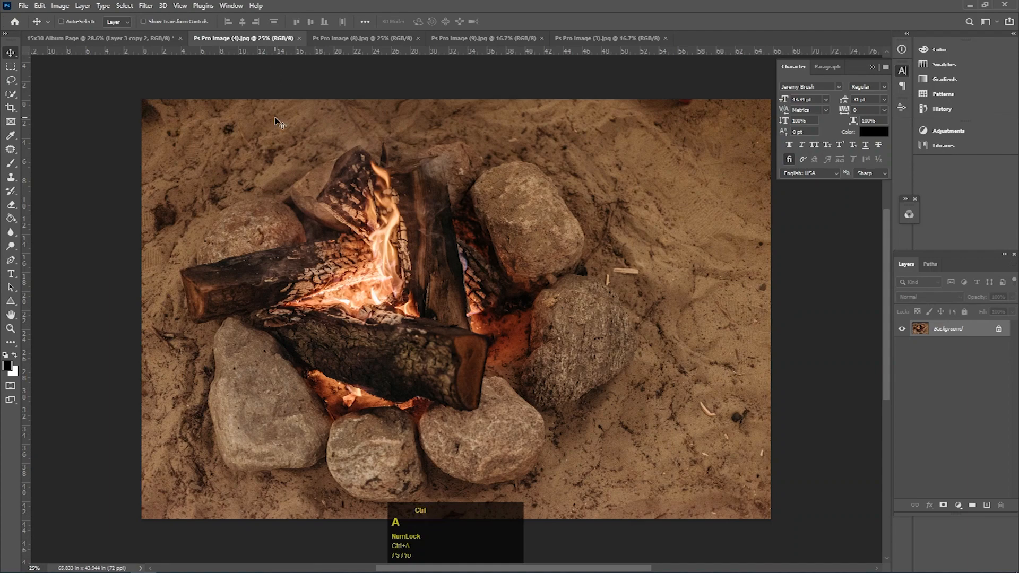
{"action": "left_click", "coordinate": [87, 37]}
{"action": "left_click", "coordinate": [269, 257]}
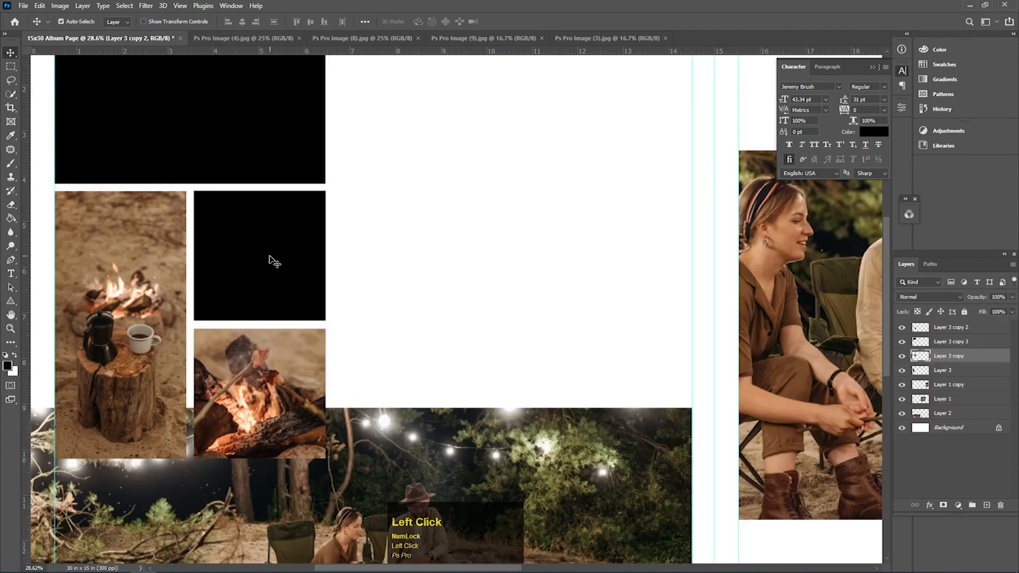
{"action": "key", "text": "ctrl+v"}
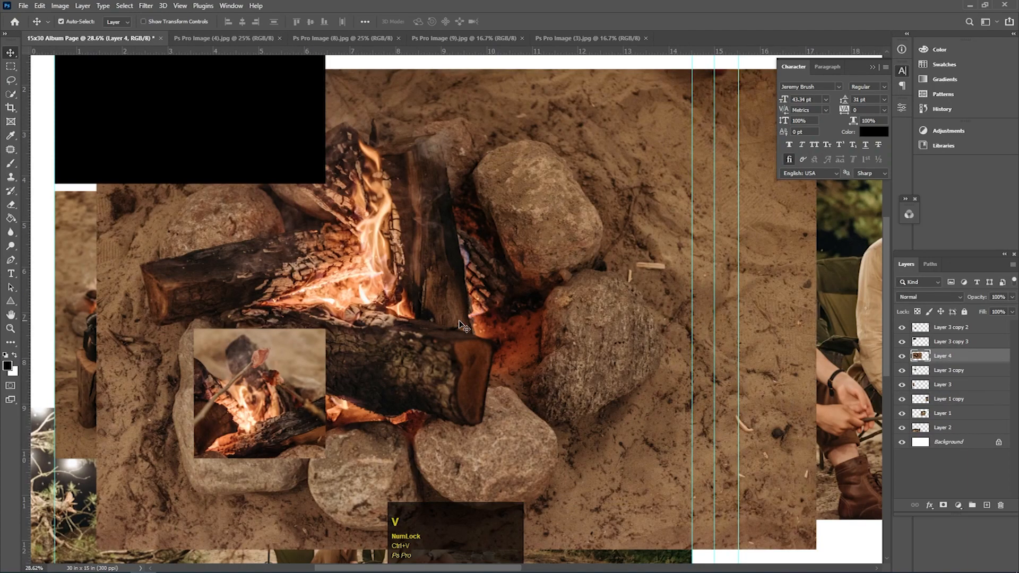
{"action": "right_click", "coordinate": [979, 356]}
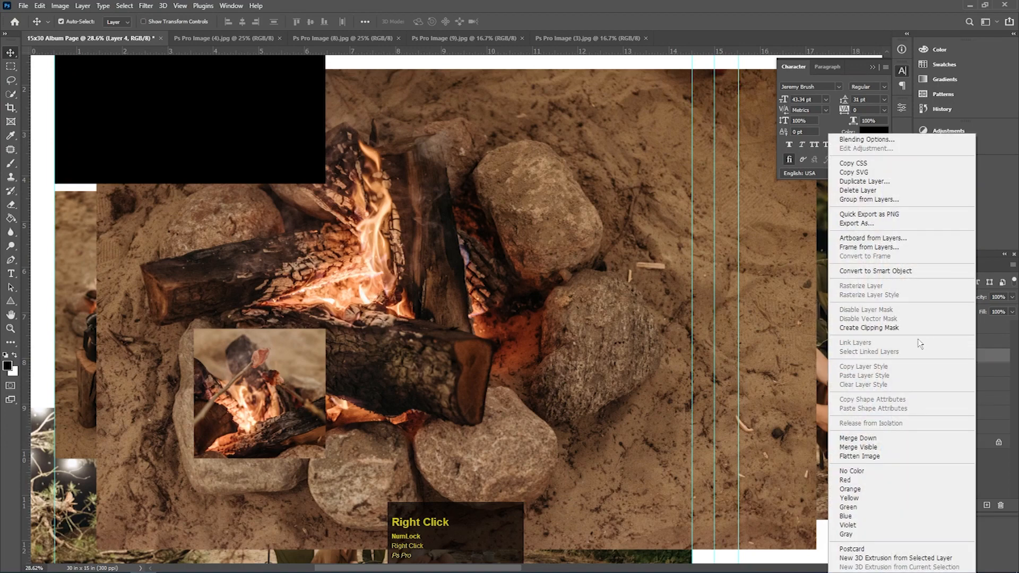
{"action": "left_click", "coordinate": [932, 331]}
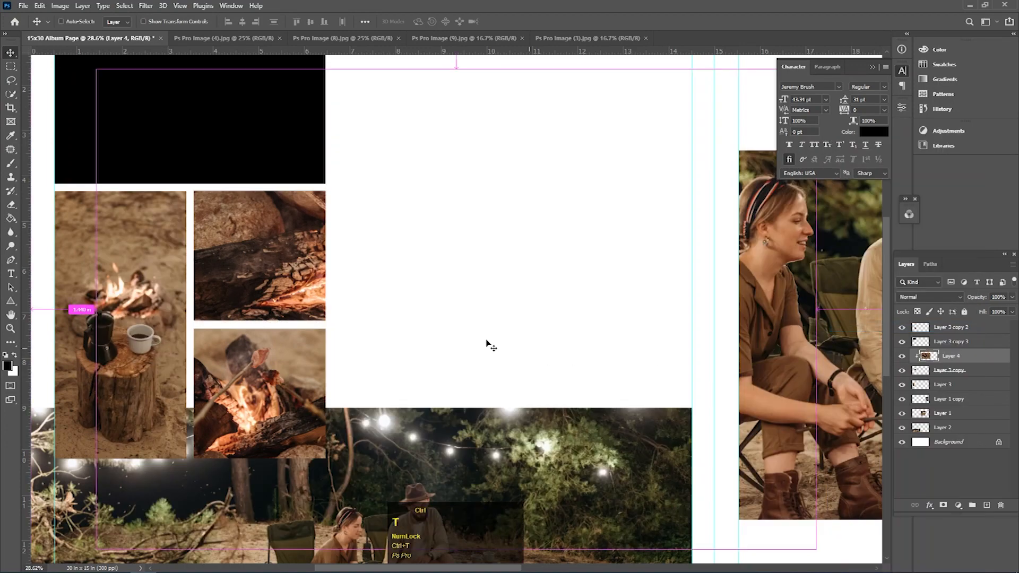
Scale down the stone-ringed campfire photo, position the fire and stones to fill the square, and merge it with its frame
{"action": "key", "text": "ctrl+t"}
{"action": "left_click_drag", "start_coordinate": [92, 308], "coordinate": [325, 305]}
{"action": "left_click_drag", "start_coordinate": [427, 314], "coordinate": [256, 271]}
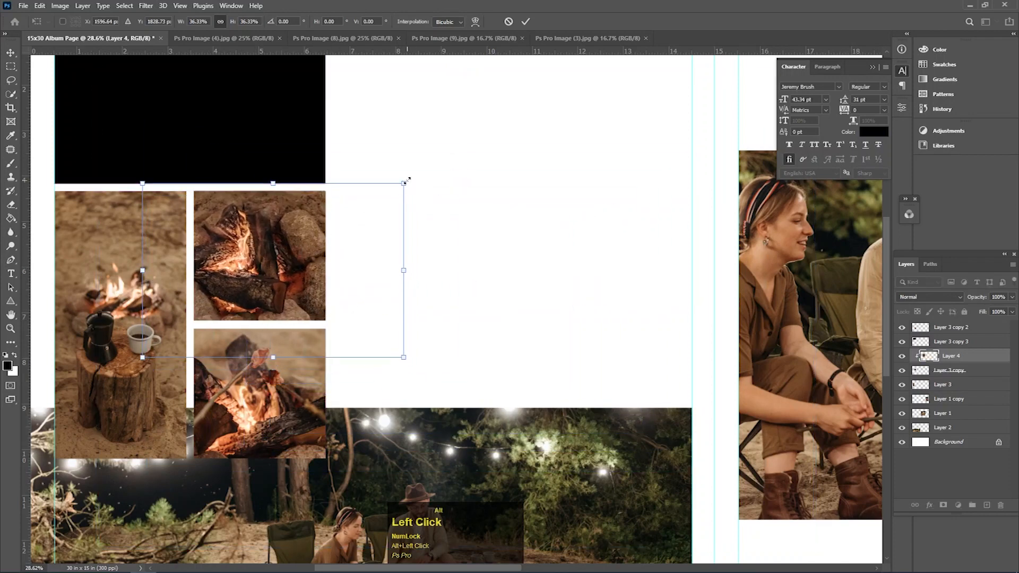
{"action": "left_click_drag", "start_coordinate": [407, 180], "coordinate": [382, 189]}
{"action": "mouse_move", "coordinate": [321, 250]}
{"action": "left_mouse_down"}
{"action": "mouse_move", "coordinate": [313, 240]}
{"action": "mouse_move", "coordinate": [310, 252]}
{"action": "left_mouse_up"}
{"action": "left_click_drag", "start_coordinate": [381, 333], "coordinate": [359, 320]}
{"action": "left_click_drag", "start_coordinate": [264, 262], "coordinate": [277, 263]}
{"action": "double_click", "coordinate": [279, 263]}
{"action": "key", "text": "ctrl"}
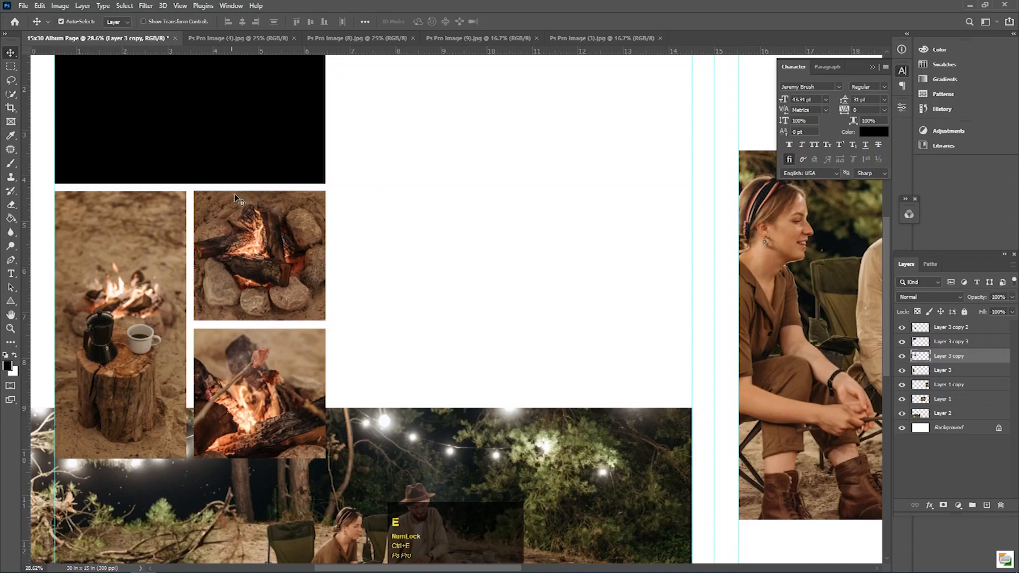
Copy Ps Pro Image (8).jpg into the album page and clip it to the wide black rectangle at the top of the grid
{"action": "left_click", "coordinate": [321, 38]}
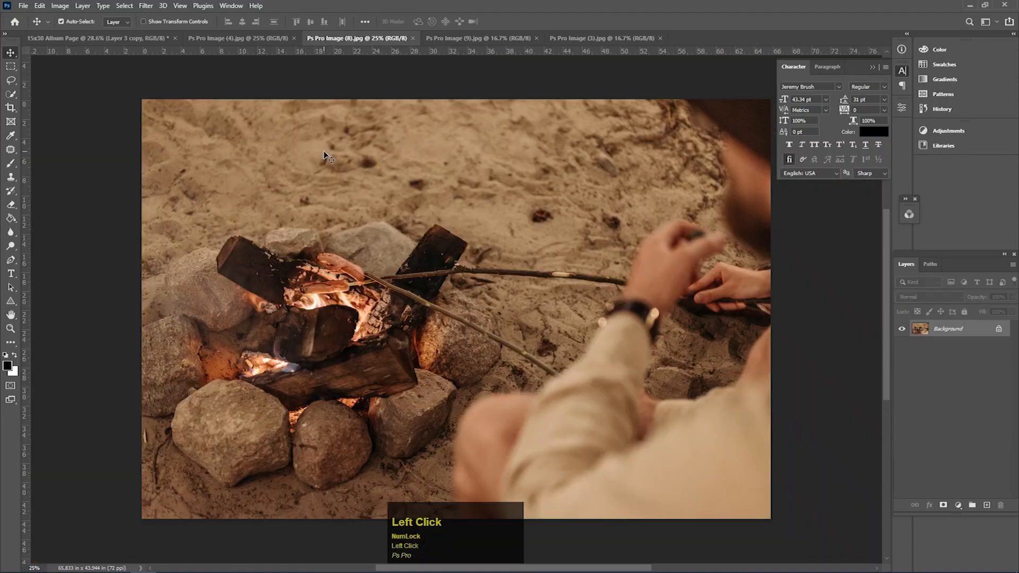
{"action": "left_click", "coordinate": [132, 38]}
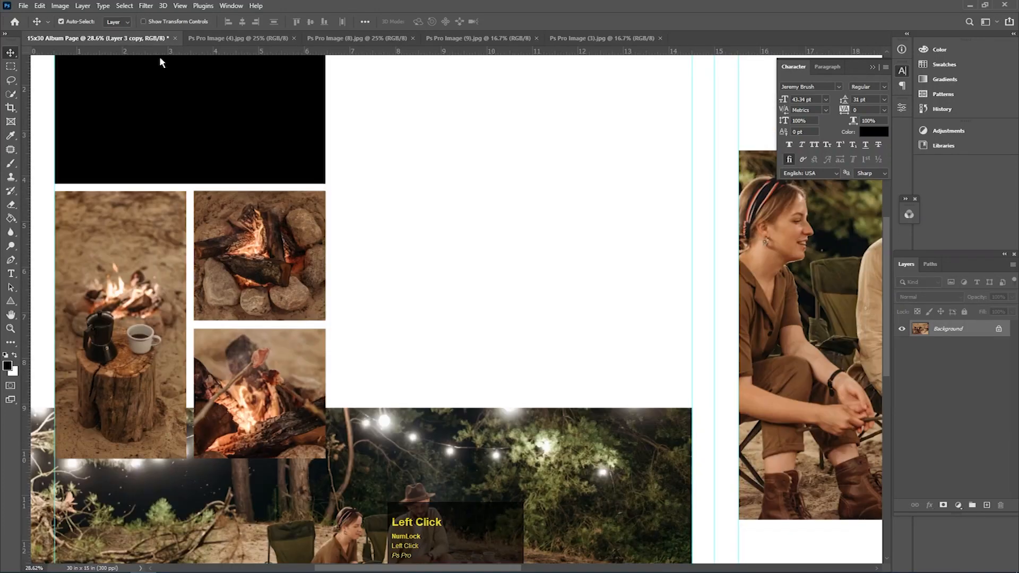
{"action": "left_click", "coordinate": [268, 136]}
{"action": "left_click_drag", "start_coordinate": [268, 136], "coordinate": [403, 261]}
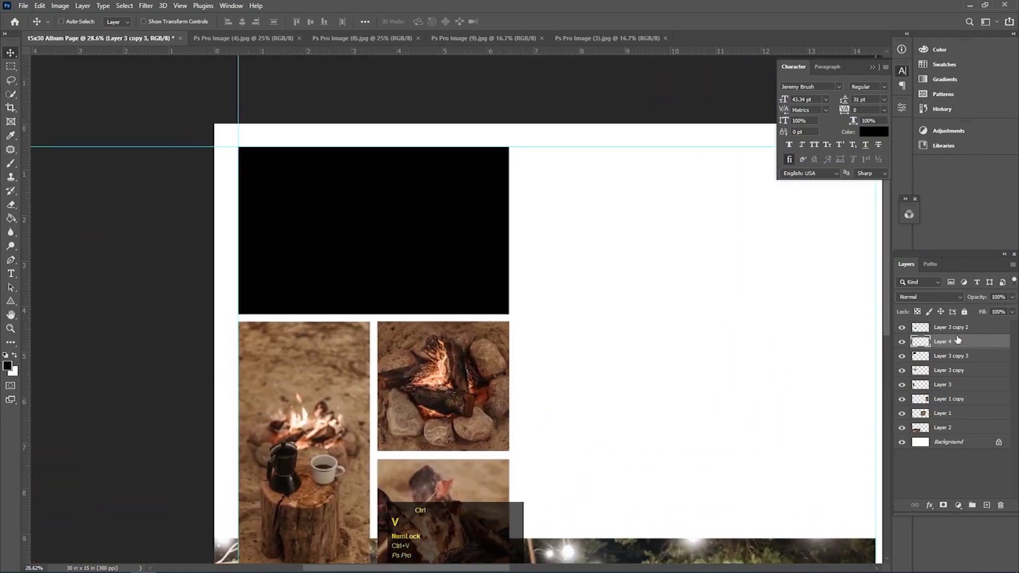
{"action": "key", "text": "ctrl+v"}
{"action": "right_click", "coordinate": [947, 342]}
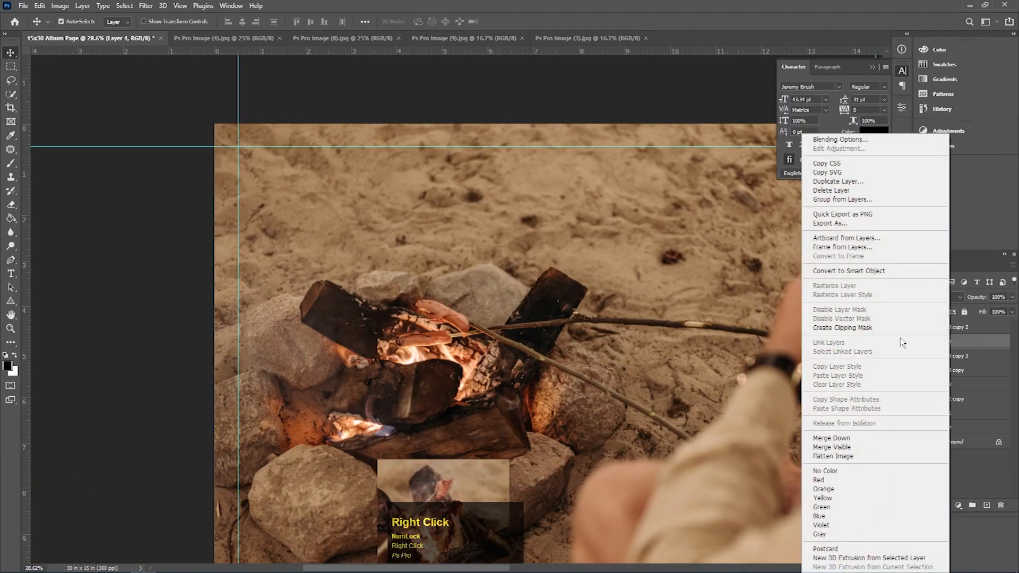
{"action": "left_click", "coordinate": [820, 328]}
Scale the clipped roasting-stick photo to about 38%, position it to fill the wide top rectangle, and merge it with its frame
{"action": "key", "text": "ctrl"}
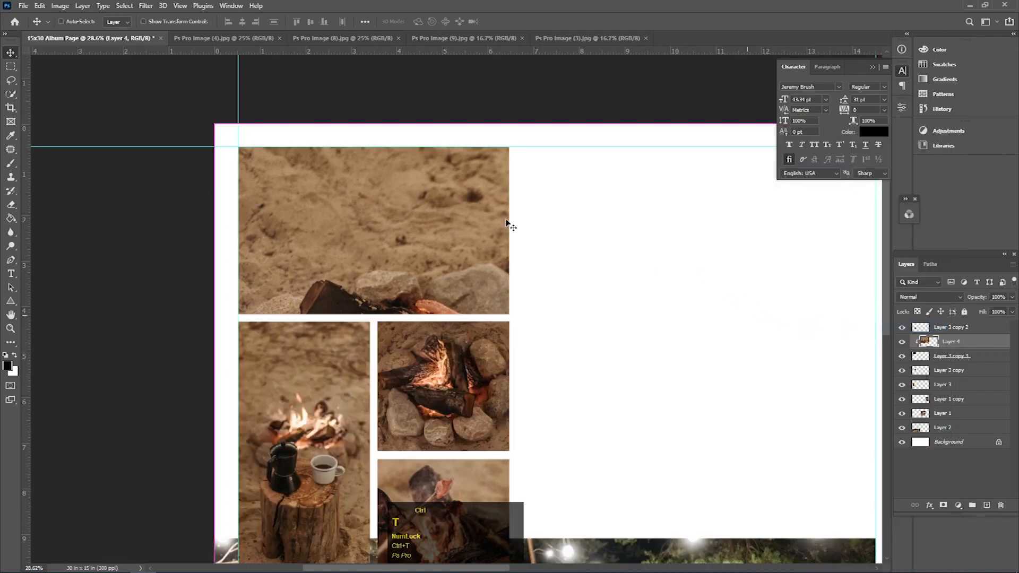
{"action": "key", "text": "ctrl+t"}
{"action": "left_click_drag", "start_coordinate": [214, 125], "coordinate": [435, 270]}
{"action": "left_click_drag", "start_coordinate": [548, 329], "coordinate": [350, 199]}
{"action": "left_click_drag", "start_coordinate": [412, 222], "coordinate": [404, 204]}
{"action": "left_click_drag", "start_coordinate": [225, 129], "coordinate": [229, 132]}
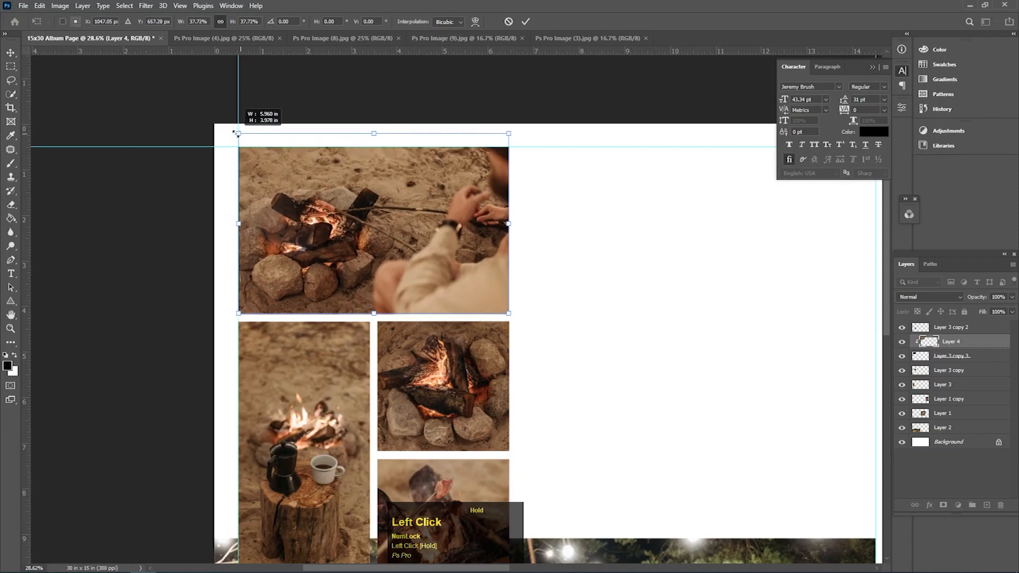
{"action": "left_click_drag", "start_coordinate": [334, 186], "coordinate": [336, 200]}
{"action": "key", "text": "ctrl+e"}
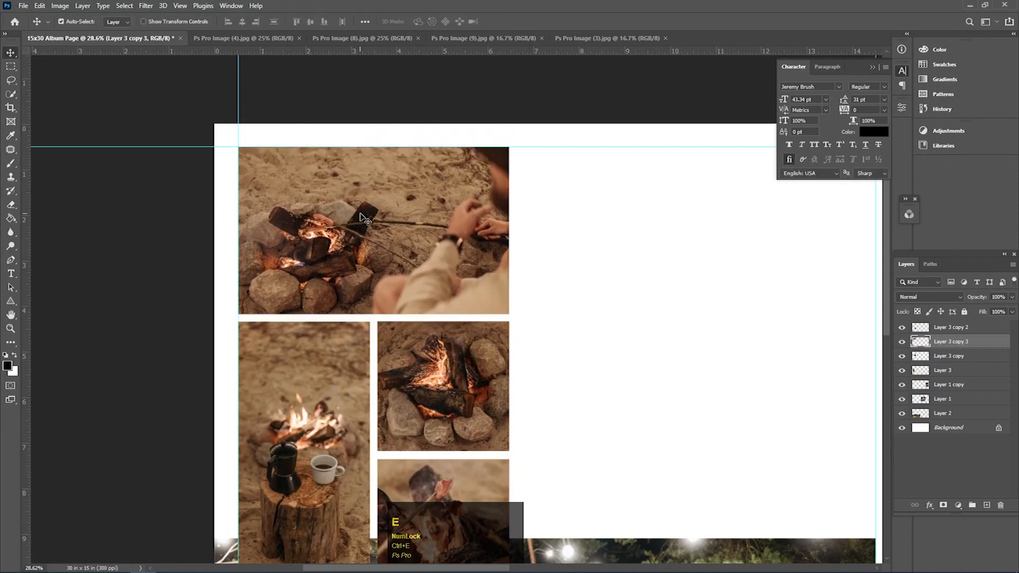
Add a layer above the wide camp photo and marquee-select the area where the photo grid overlaps it, with a narrow margin around the photos
{"action": "left_click_drag", "start_coordinate": [382, 244], "coordinate": [364, 246]}
{"action": "left_click_drag", "start_coordinate": [529, 294], "coordinate": [404, 276]}
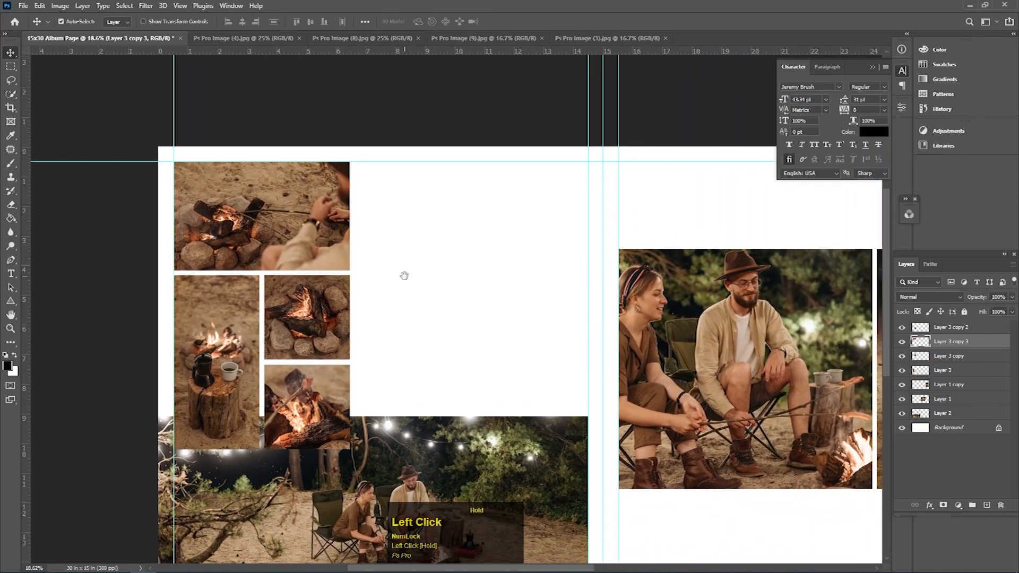
{"action": "left_click", "coordinate": [964, 427]}
{"action": "left_click_drag", "start_coordinate": [265, 422], "coordinate": [300, 308]}
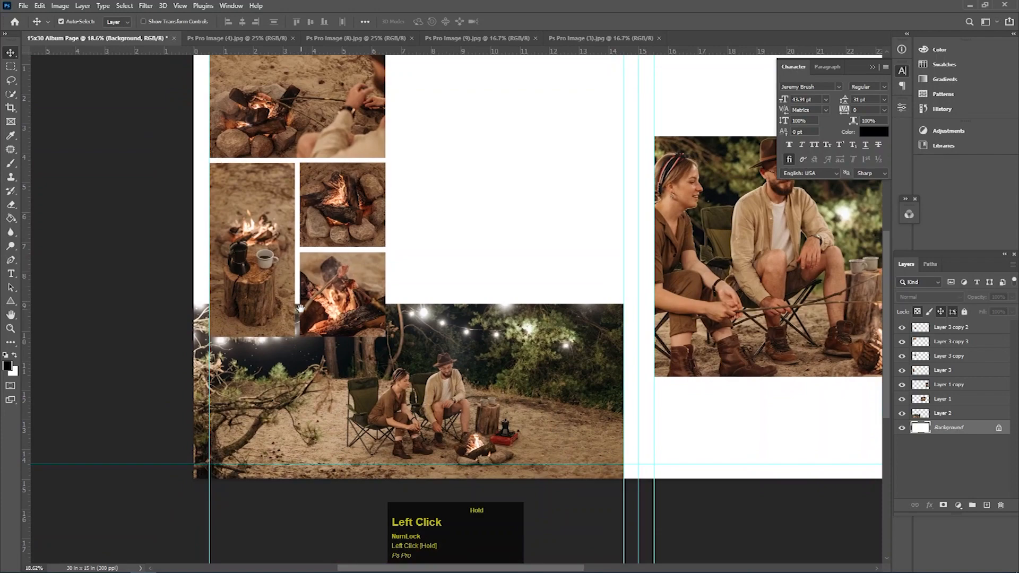
{"action": "left_click_drag", "start_coordinate": [311, 366], "coordinate": [370, 359]}
{"action": "left_click", "coordinate": [370, 359]}
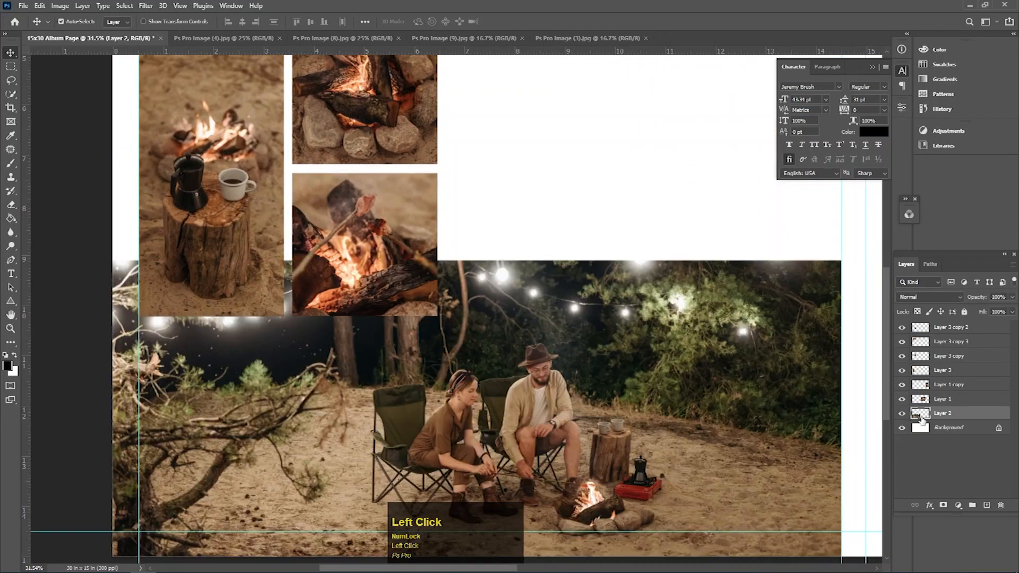
{"action": "left_click", "coordinate": [985, 506]}
{"action": "left_click_drag", "start_coordinate": [193, 215], "coordinate": [225, 217]}
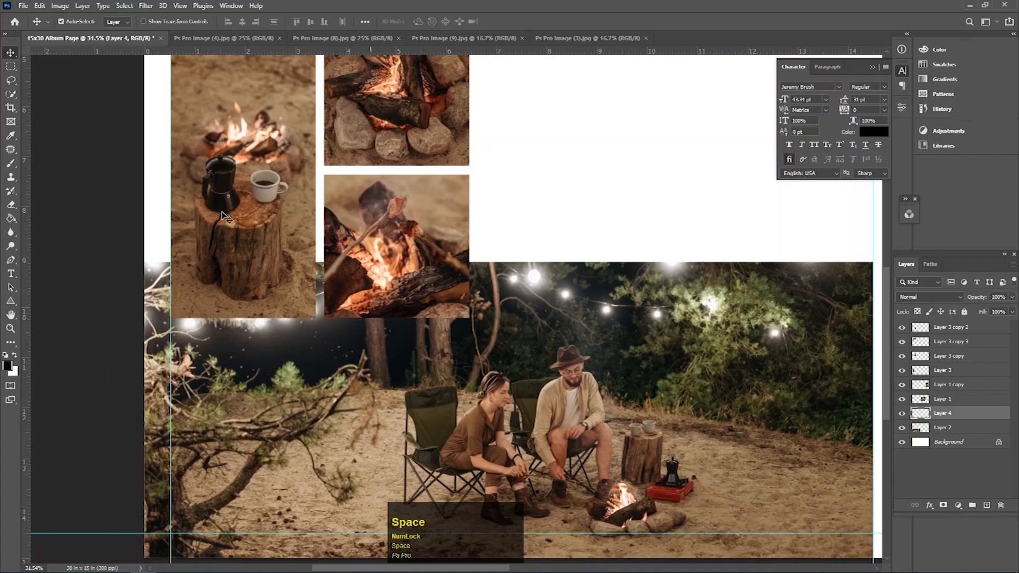
{"action": "left_click", "coordinate": [11, 66]}
{"action": "left_click_drag", "start_coordinate": [165, 248], "coordinate": [476, 325]}
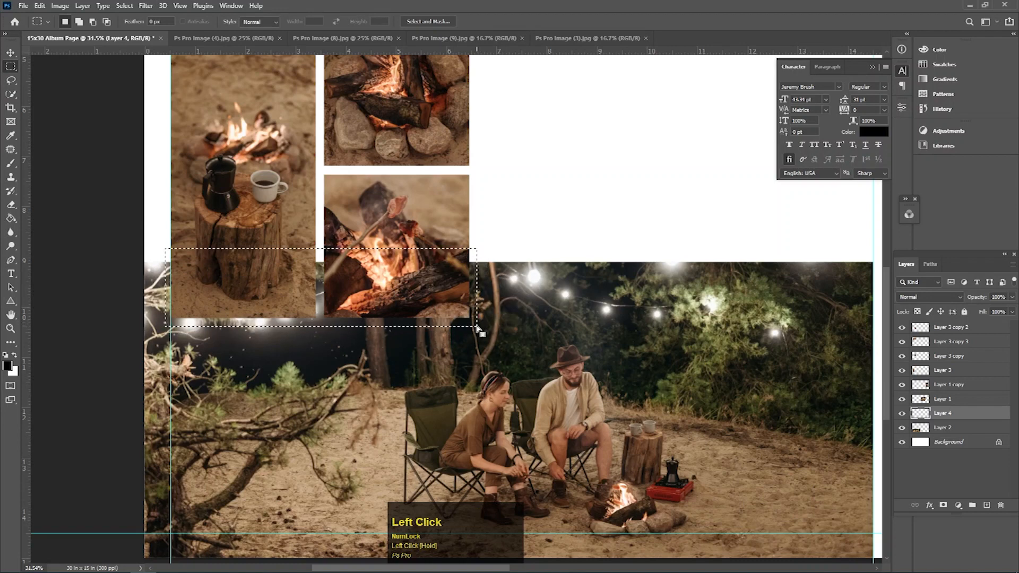
Fill the selection behind the grid with white (#ffffff), deselect it, and hide the guides
{"action": "left_click", "coordinate": [15, 355]}
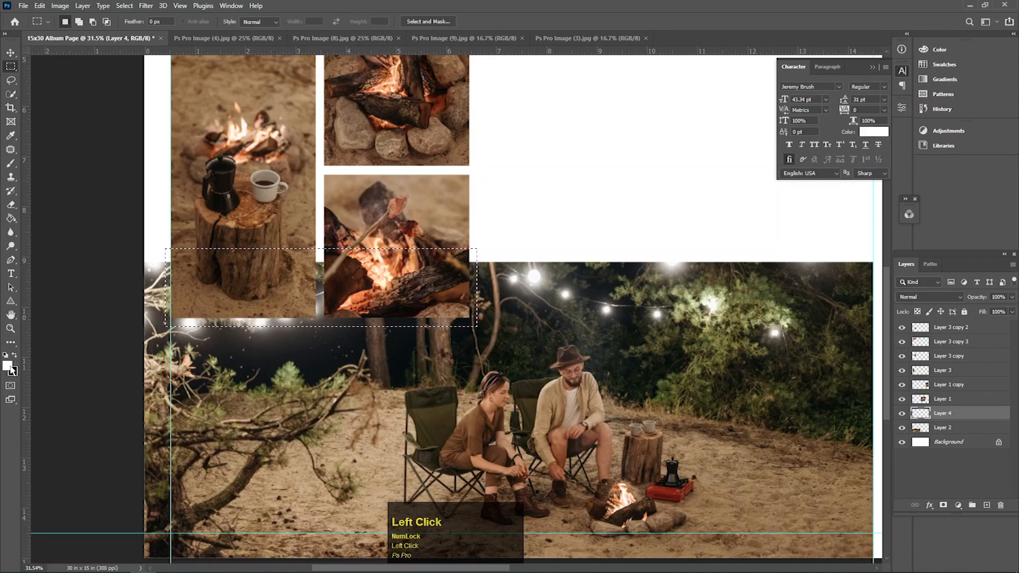
{"action": "left_click", "coordinate": [10, 367]}
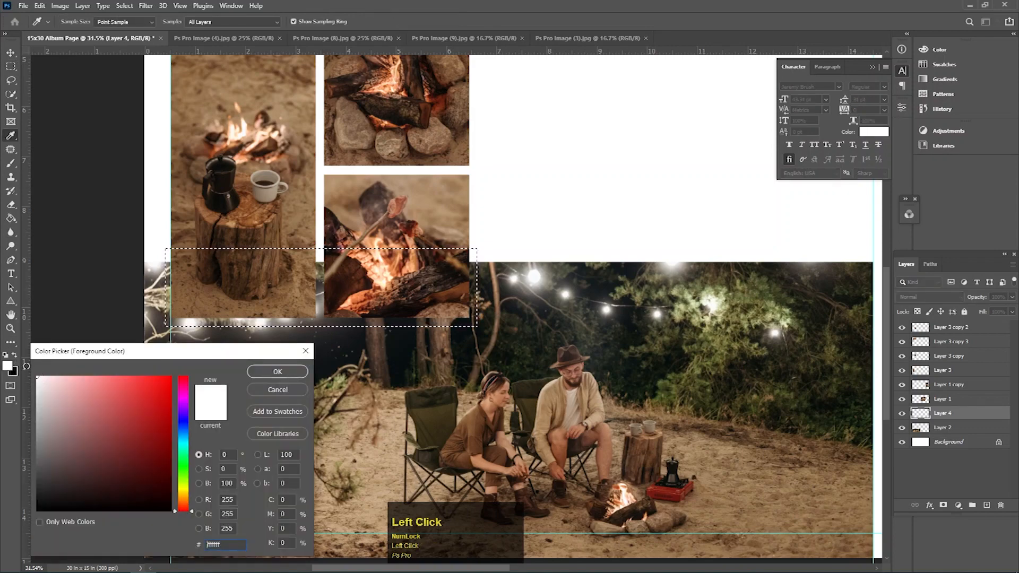
{"action": "left_click", "coordinate": [276, 372]}
{"action": "left_click", "coordinate": [11, 220]}
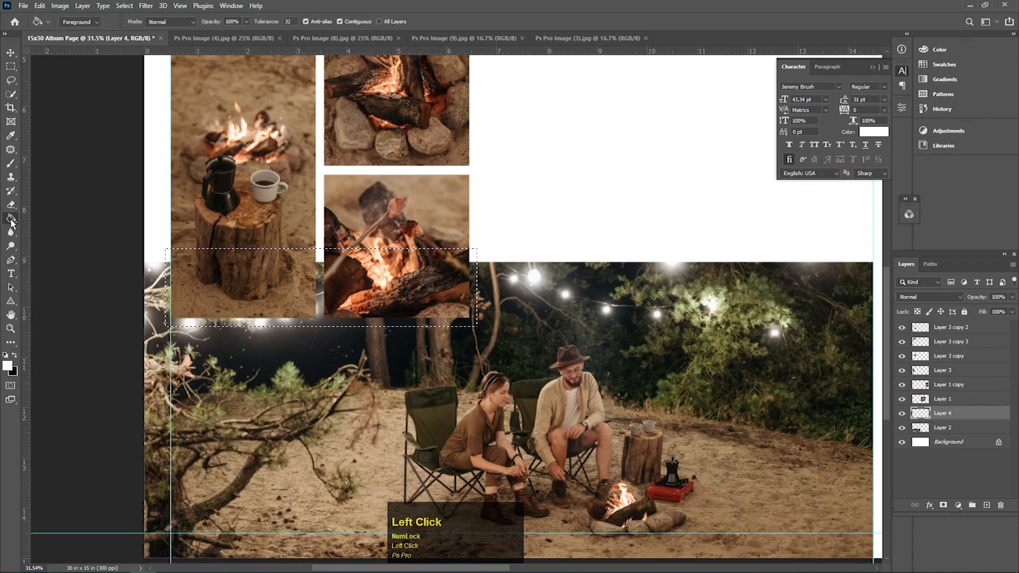
{"action": "left_click", "coordinate": [324, 294]}
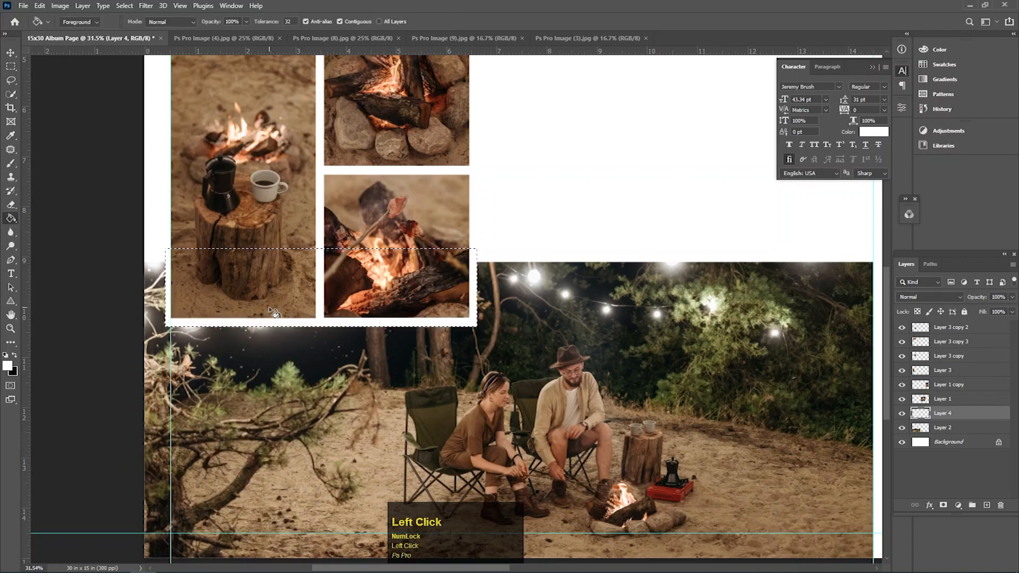
{"action": "key", "text": "ctrl+d"}
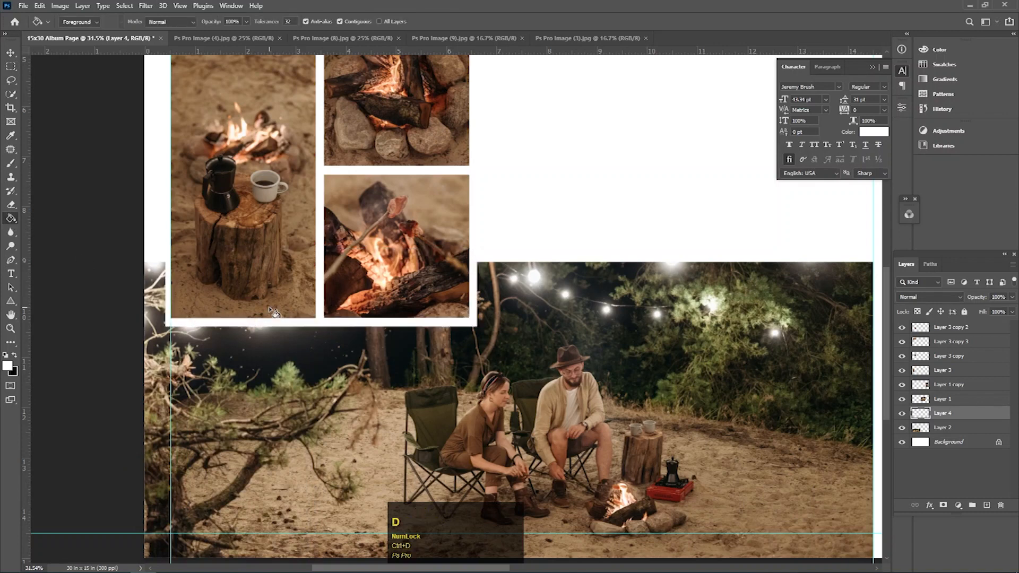
{"action": "key", "text": "v"}
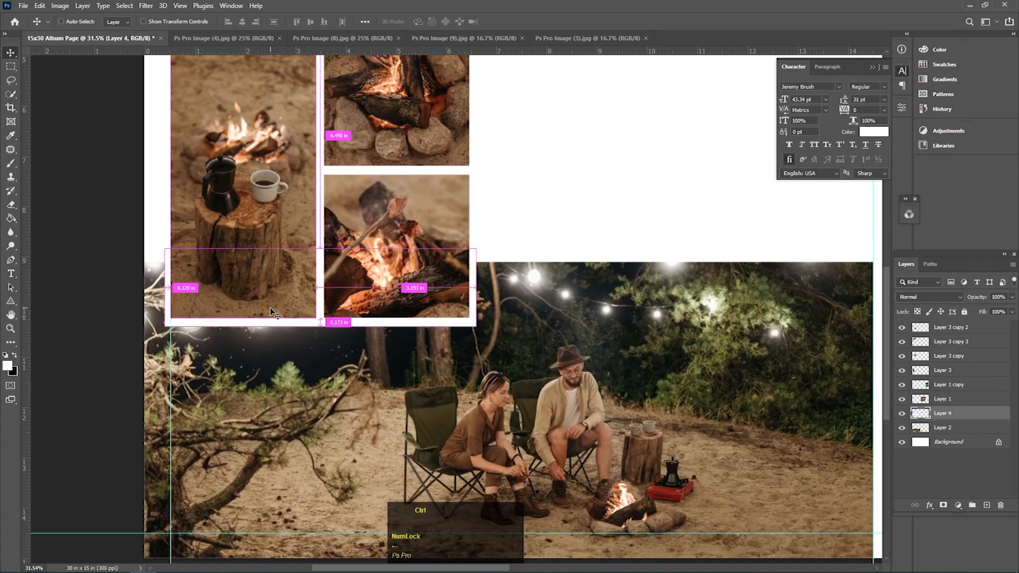
{"action": "key", "text": "ctrl+h"}
Add a layer directly above the Background and marquee-select an upright rectangle in the blank area beside the photo grid
{"action": "left_click_drag", "start_coordinate": [322, 273], "coordinate": [261, 309]}
{"action": "left_click_drag", "start_coordinate": [363, 265], "coordinate": [347, 317]}
{"action": "left_click_drag", "start_coordinate": [386, 286], "coordinate": [398, 288]}
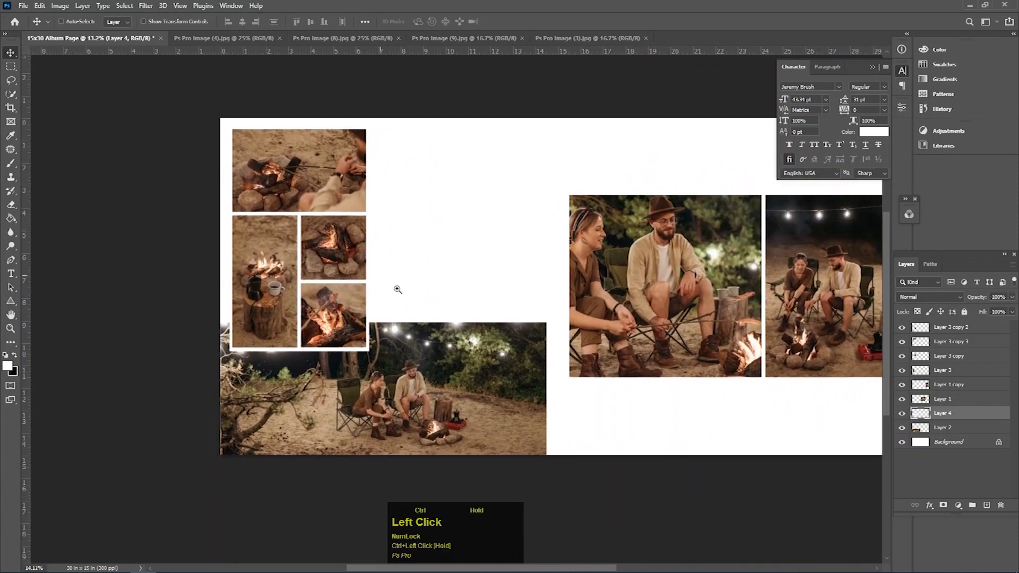
{"action": "left_click_drag", "start_coordinate": [441, 314], "coordinate": [737, 372]}
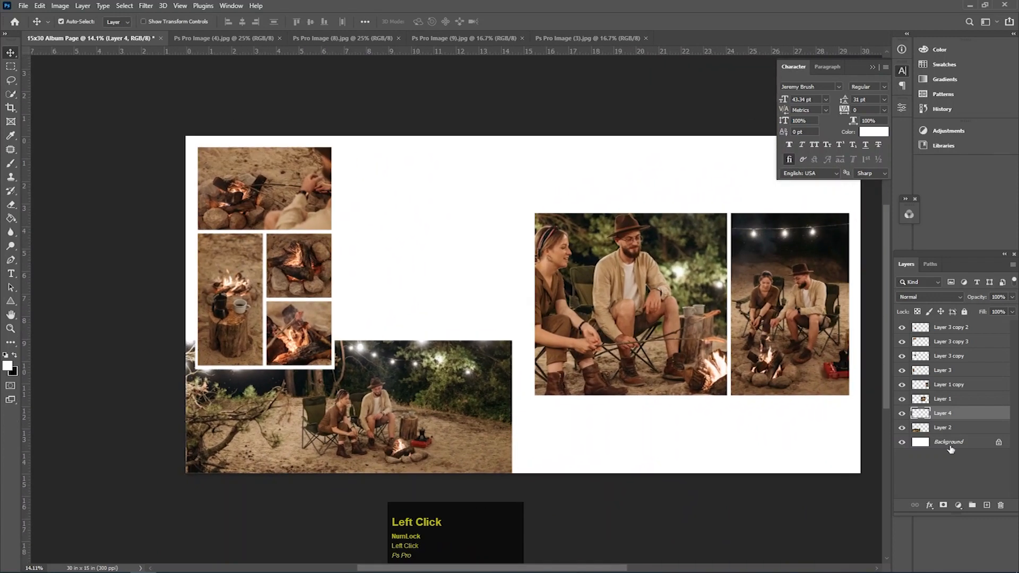
{"action": "left_click", "coordinate": [950, 442]}
{"action": "left_click", "coordinate": [986, 504]}
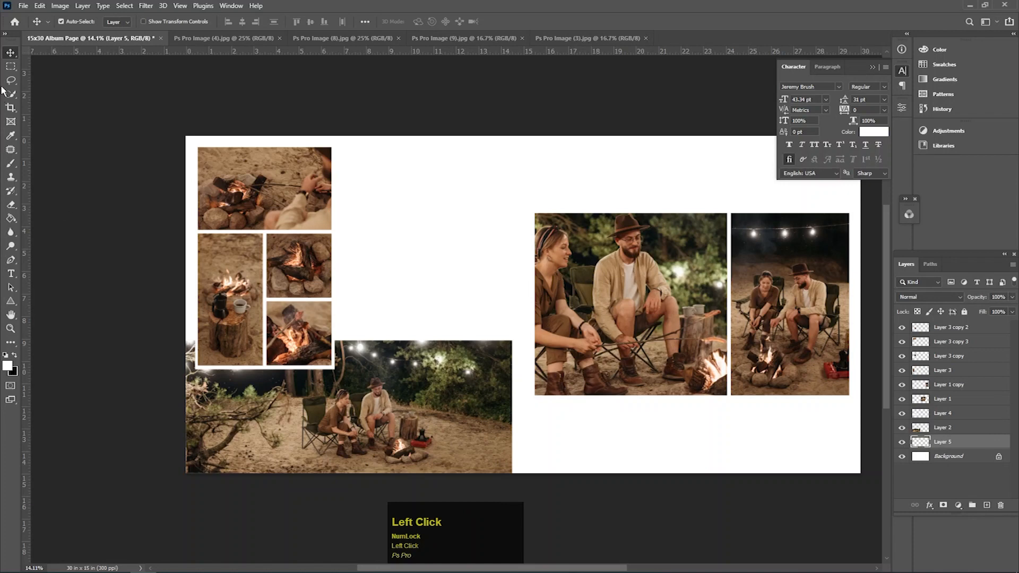
{"action": "left_click", "coordinate": [12, 68]}
{"action": "left_click_drag", "start_coordinate": [387, 173], "coordinate": [469, 294]}
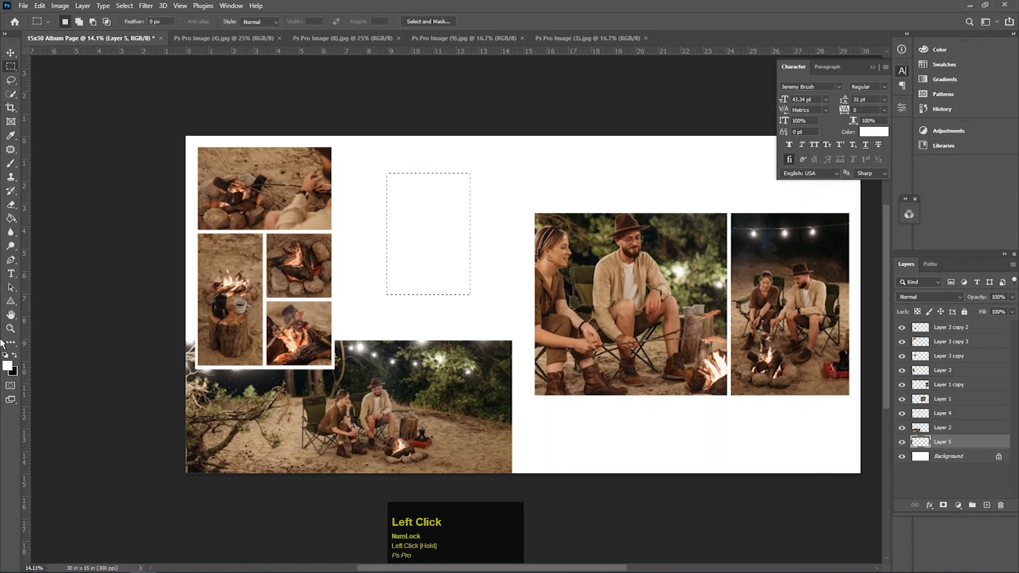
Fill the upright rectangular selection with black and deselect it
{"action": "left_click", "coordinate": [10, 218]}
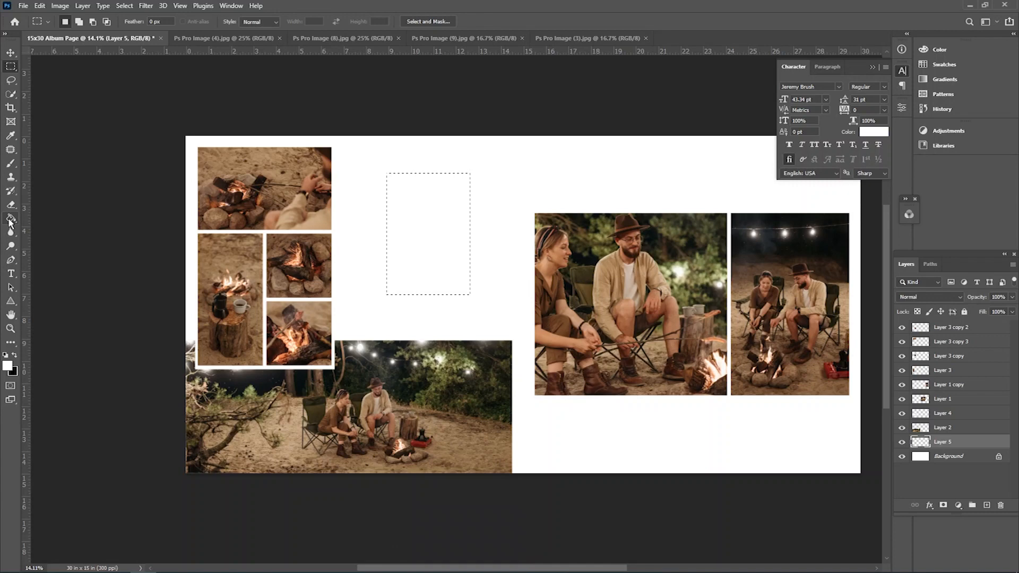
{"action": "left_click", "coordinate": [8, 366]}
{"action": "type", "text": "000000"}
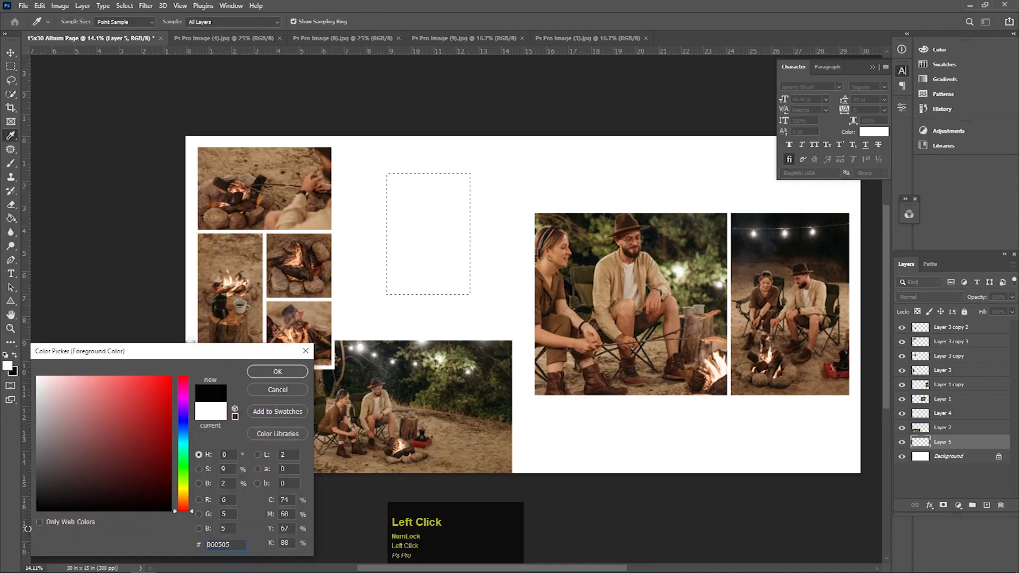
{"action": "key", "text": "Return"}
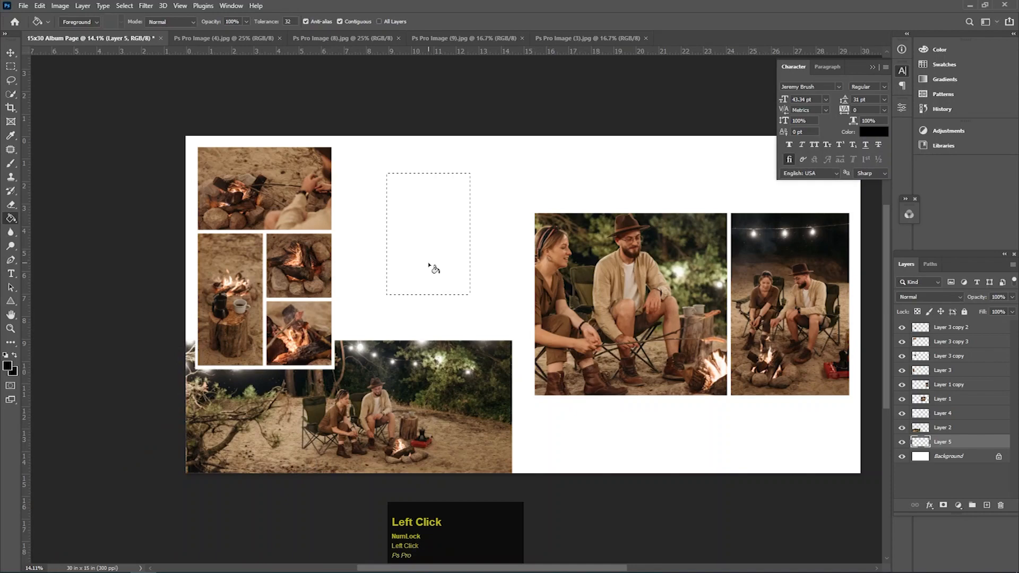
{"action": "left_click", "coordinate": [428, 262]}
{"action": "key", "text": "ctrl+d"}
{"action": "key", "text": "v"}
Move the black rectangle against the grid's white border and nudge it up to leave a narrow gap above the wide camp photo
{"action": "left_click_drag", "start_coordinate": [432, 241], "coordinate": [385, 286]}
{"action": "left_click_drag", "start_coordinate": [350, 332], "coordinate": [482, 325]}
{"action": "left_click_drag", "start_coordinate": [440, 313], "coordinate": [425, 313]}
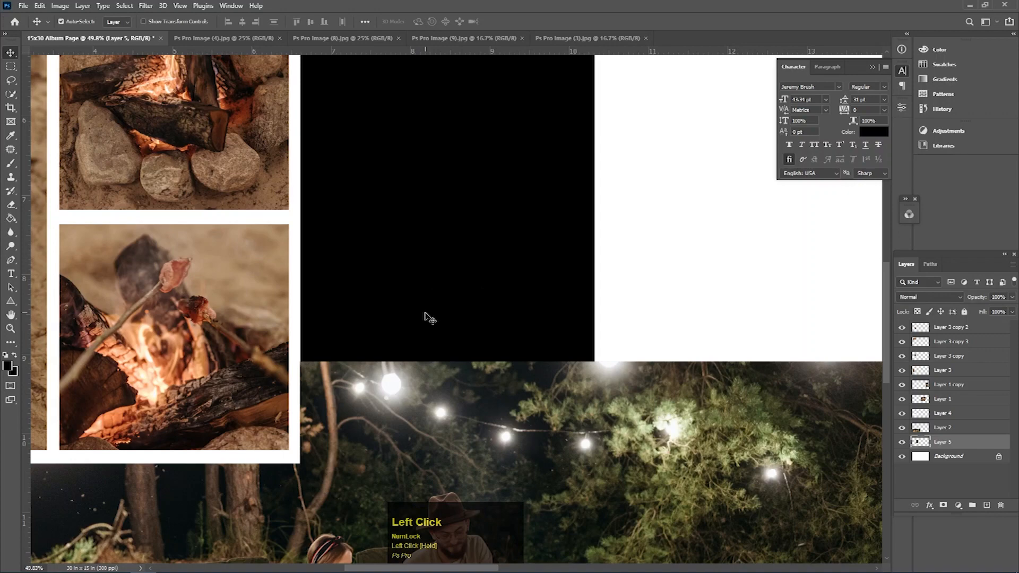
{"action": "key", "text": "Up"}
{"action": "key", "text": "Up"}
{"action": "key", "text": "Up"}
{"action": "key", "text": "Up"}
{"action": "key", "text": "Up"}
{"action": "key", "text": "Up"}
{"action": "key", "text": "Up"}
{"action": "key", "text": "Up"}
{"action": "key", "text": "Up"}
{"action": "key", "text": "Up"}
{"action": "key", "text": "Up"}
{"action": "key", "text": "Up"}
{"action": "key", "text": "Up"}
{"action": "key", "text": "Up"}
{"action": "key", "text": "Up"}
{"action": "key", "text": "Up"}
{"action": "key", "text": "Up"}
{"action": "key", "text": "Up"}
{"action": "key", "text": "Up"}
{"action": "key", "text": "Up"}
{"action": "key", "text": "Down"}
{"action": "key", "text": "Down"}
{"action": "key", "text": "Down"}
{"action": "key", "text": "Down"}
{"action": "key", "text": "Down"}
Stretch the black rectangle to about 213% width, reaching the wide camp photo's right edge, and extend its height to the page's top edge
{"action": "left_click_drag", "start_coordinate": [459, 301], "coordinate": [392, 320]}
{"action": "left_click_drag", "start_coordinate": [448, 312], "coordinate": [396, 354]}
{"action": "key", "text": "ctrl+t"}
{"action": "left_click_drag", "start_coordinate": [449, 290], "coordinate": [551, 308]}
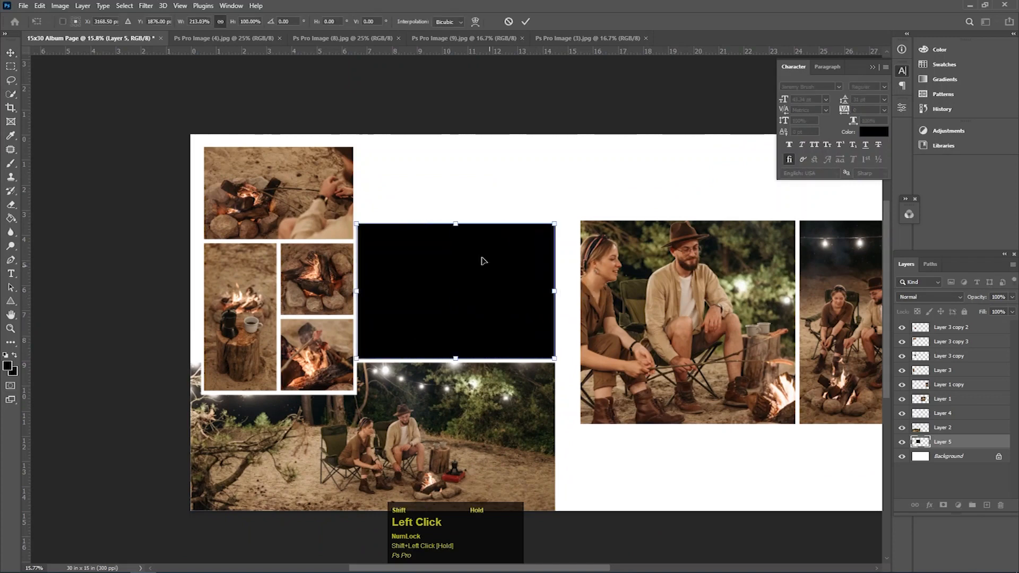
{"action": "left_click_drag", "start_coordinate": [455, 224], "coordinate": [456, 134]}
{"action": "double_click", "coordinate": [452, 156]}
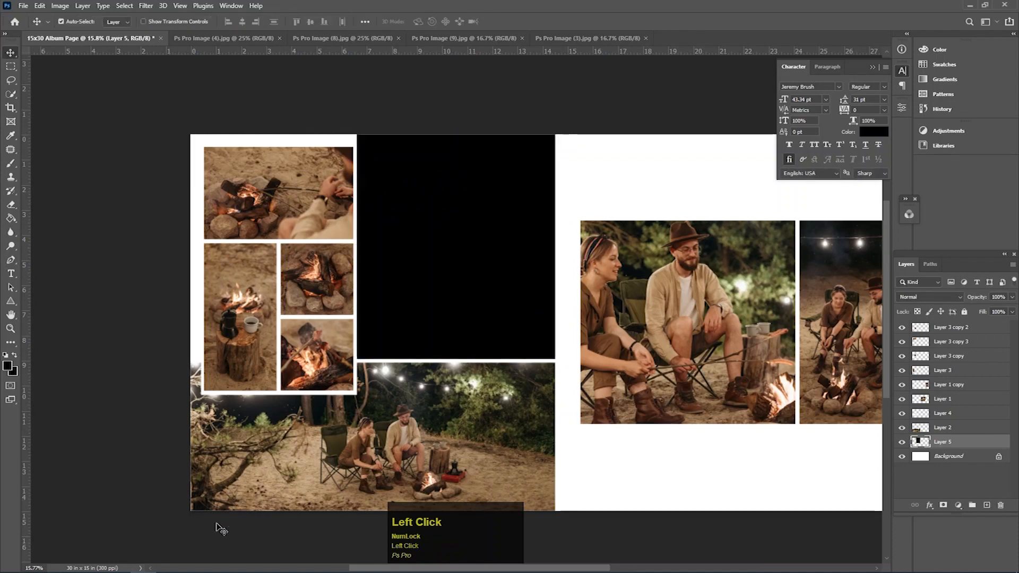
Open Ps Pro Image (7).jpg from the Image folder in File Explorer as a Photoshop document and copy the entire picture
{"action": "mouse_move", "coordinate": [169, 564]}
{"action": "left_click", "coordinate": [199, 518]}
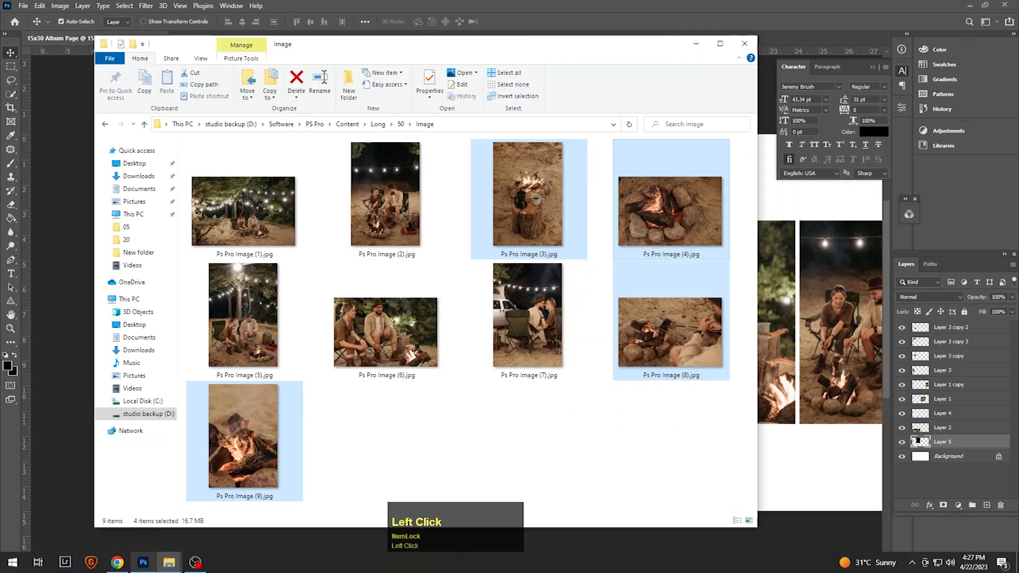
{"action": "left_click_drag", "start_coordinate": [515, 318], "coordinate": [536, 11]}
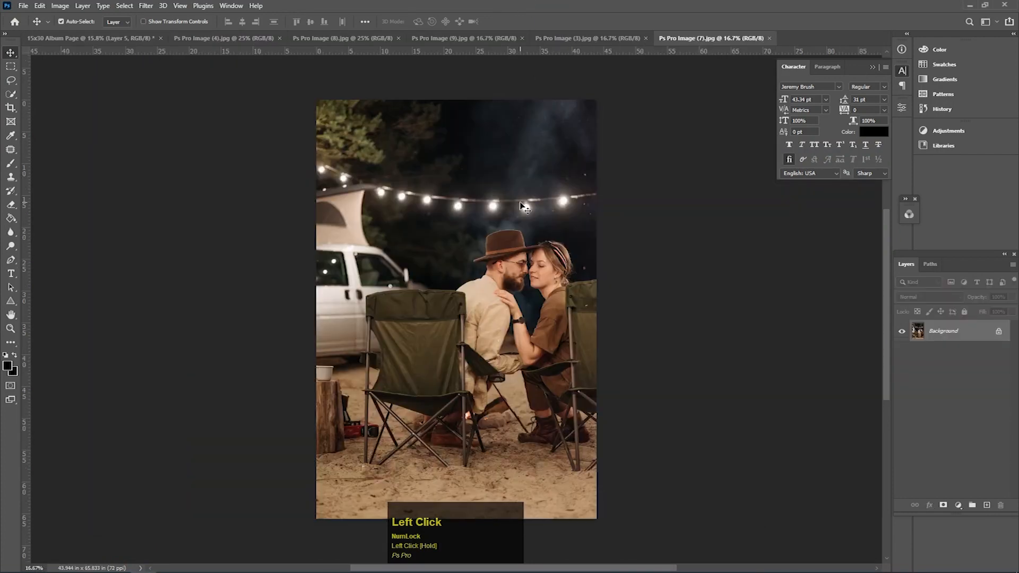
{"action": "key", "text": "ctrl+a"}
{"action": "key", "text": "ctrl+c"}
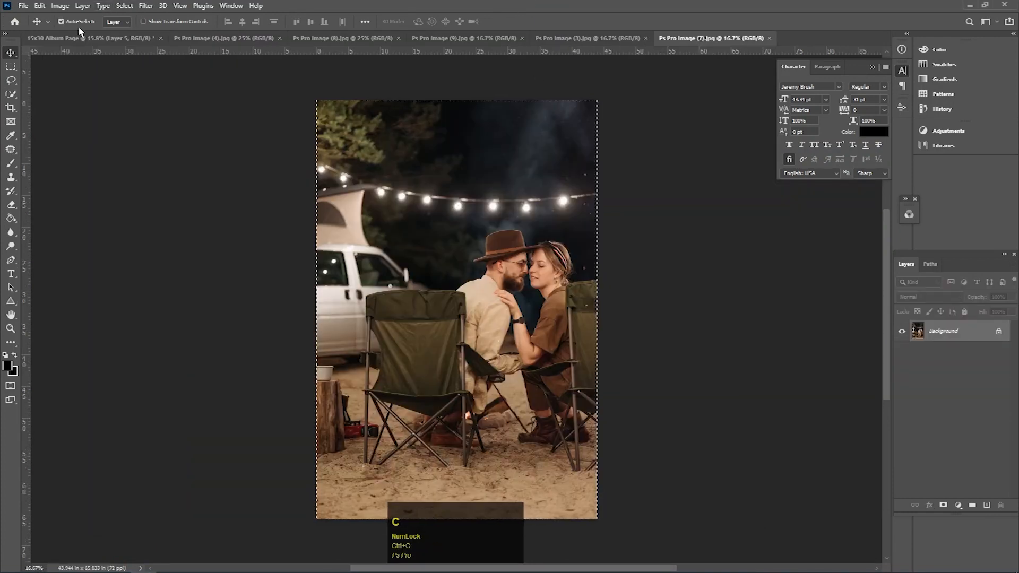
Paste the copied couple photo into the album page and clip it to the large black rectangle beside the grid
{"action": "left_click", "coordinate": [77, 38]}
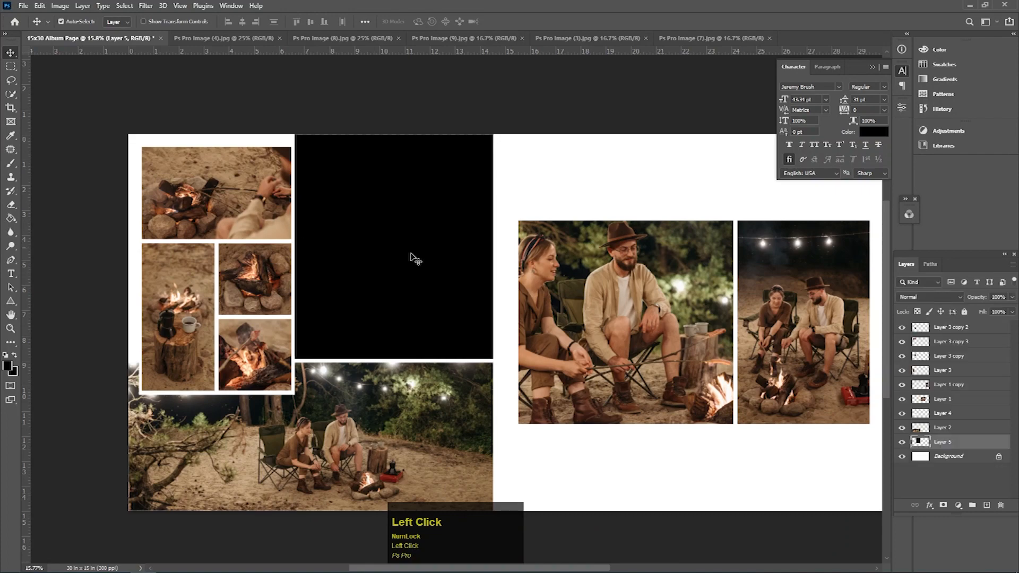
{"action": "key", "text": "ctrl+v"}
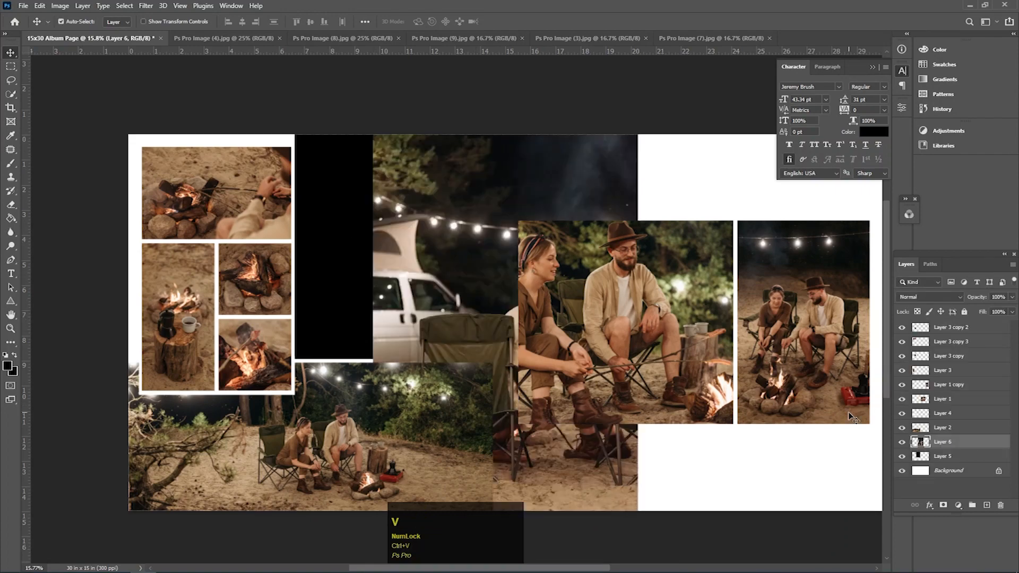
{"action": "right_click", "coordinate": [953, 442]}
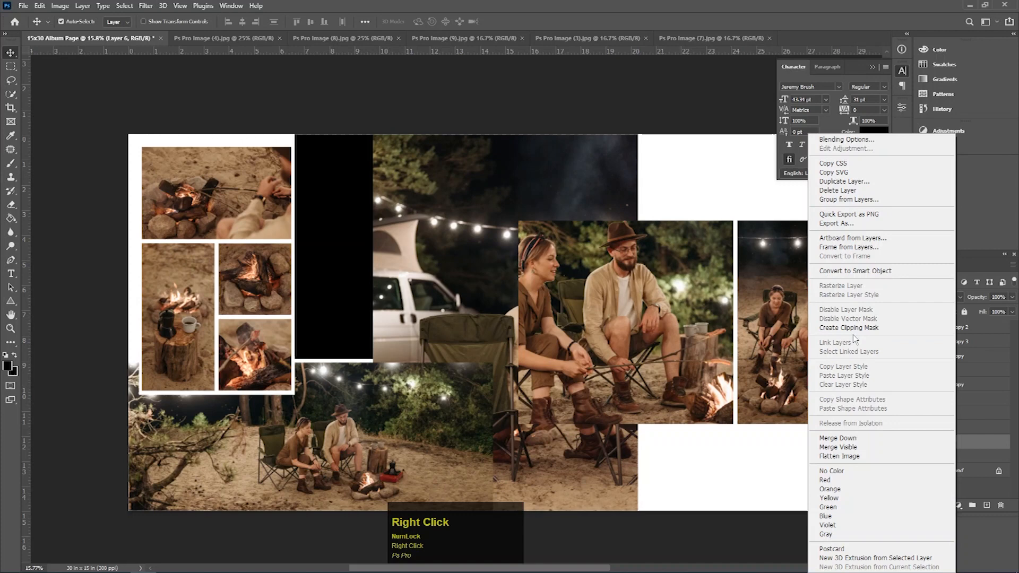
{"action": "left_click", "coordinate": [849, 328]}
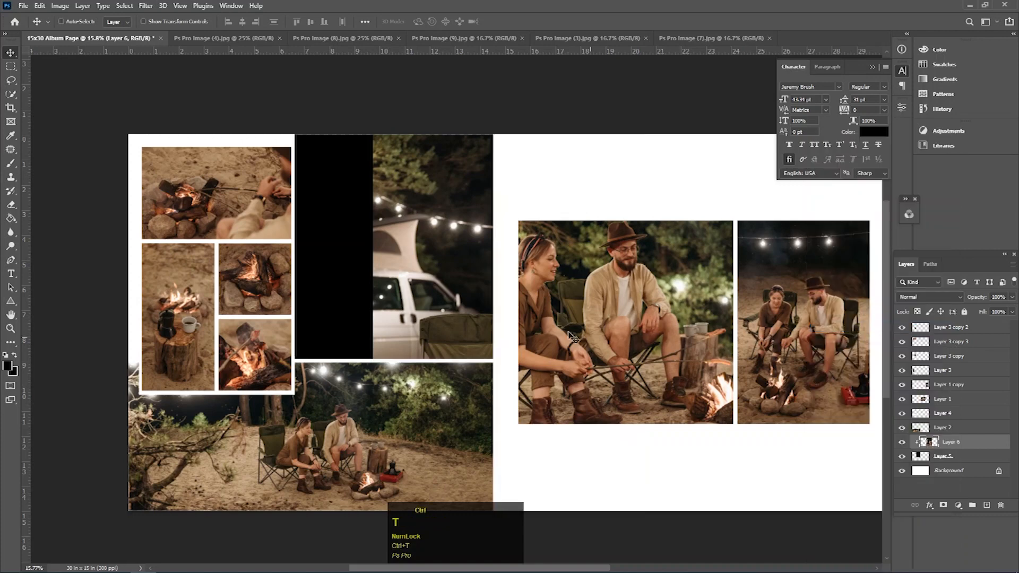
Shift the pasted photo inside the large frame beside the grid so the couple fills it, and merge it with the frame layer
{"action": "key", "text": "ctrl+t"}
{"action": "left_click_drag", "start_coordinate": [515, 234], "coordinate": [370, 225]}
{"action": "double_click", "coordinate": [377, 235]}
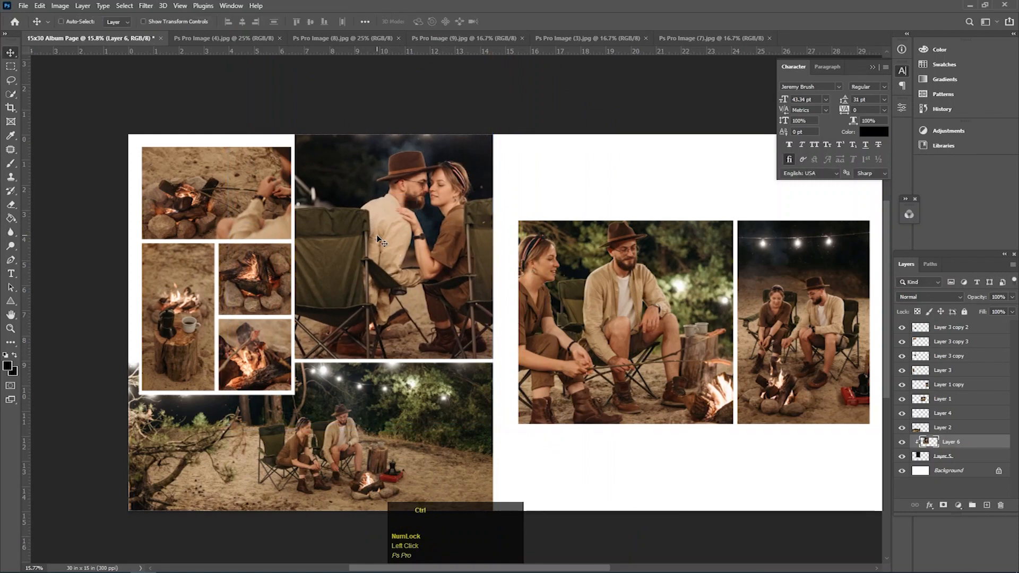
{"action": "key", "text": "ctrl+e"}
{"action": "left_click_drag", "start_coordinate": [469, 277], "coordinate": [446, 285]}
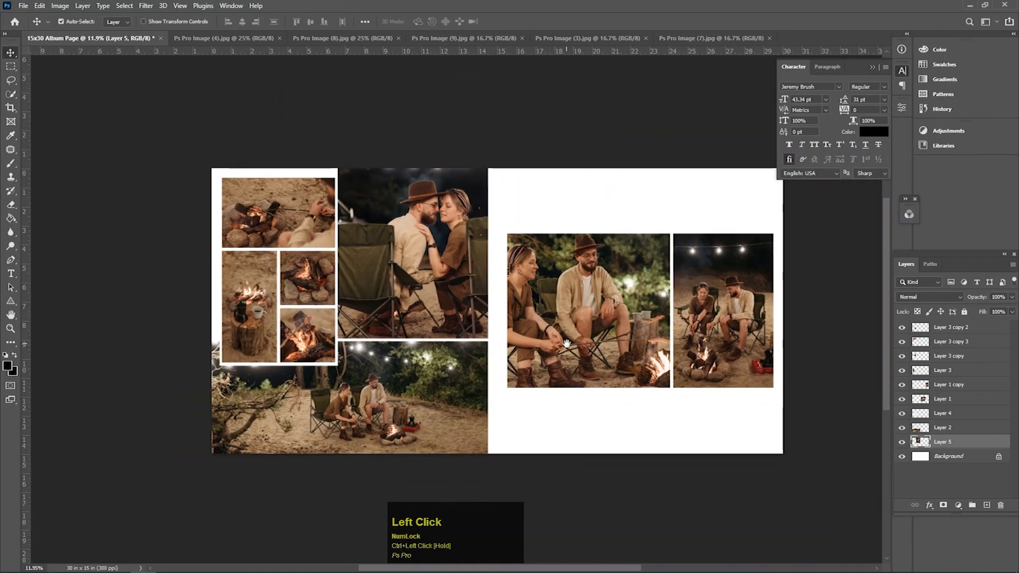
{"action": "left_click_drag", "start_coordinate": [567, 344], "coordinate": [512, 322]}
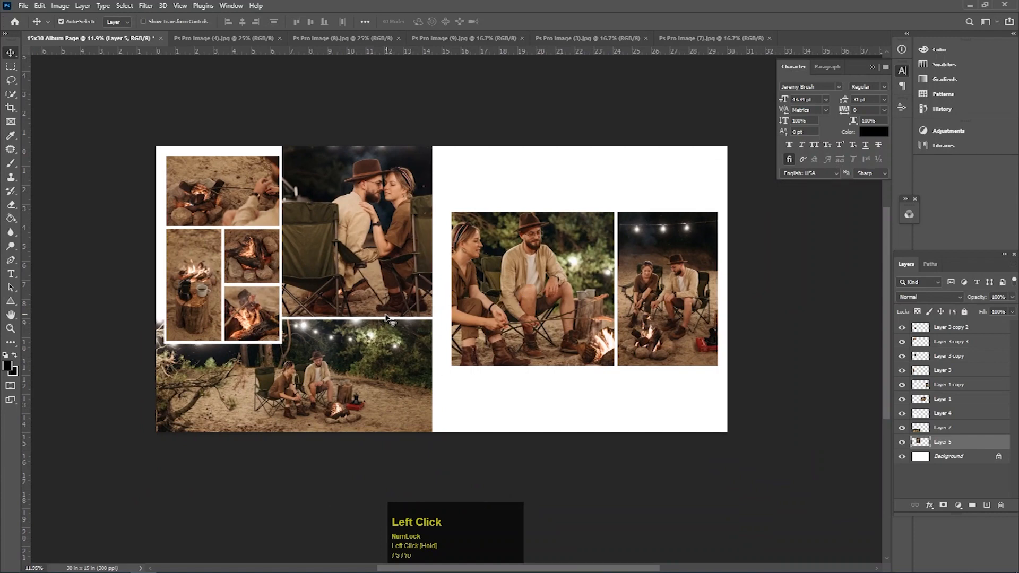
Close the five source photo documents, Ps Pro Image (4), (8), (9), (3) and (7), leaving the album page open
{"action": "left_click", "coordinate": [279, 39]}
{"action": "left_click", "coordinate": [279, 38]}
{"action": "left_click", "coordinate": [283, 39]}
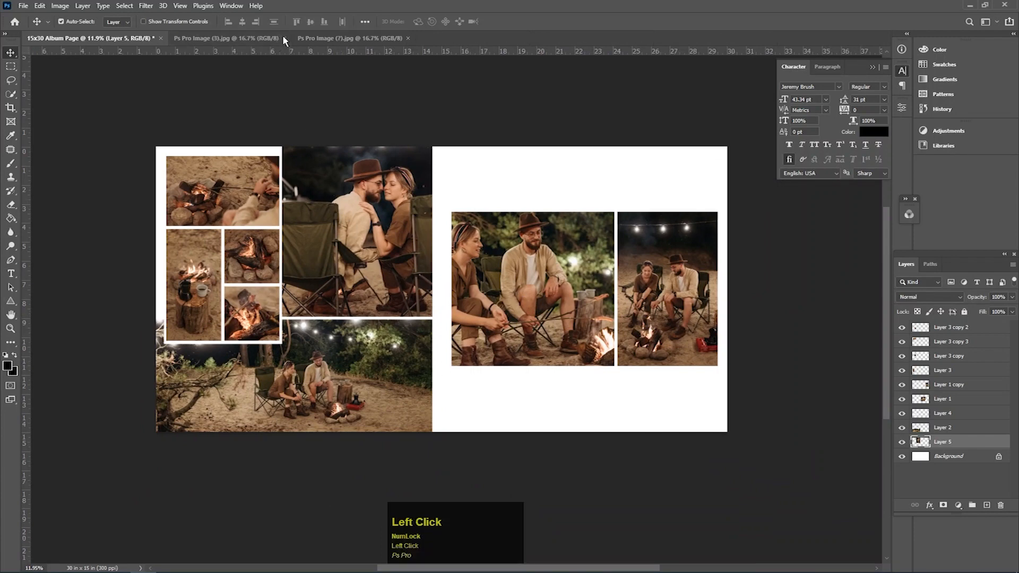
{"action": "left_click", "coordinate": [283, 38]}
{"action": "left_click", "coordinate": [284, 38]}
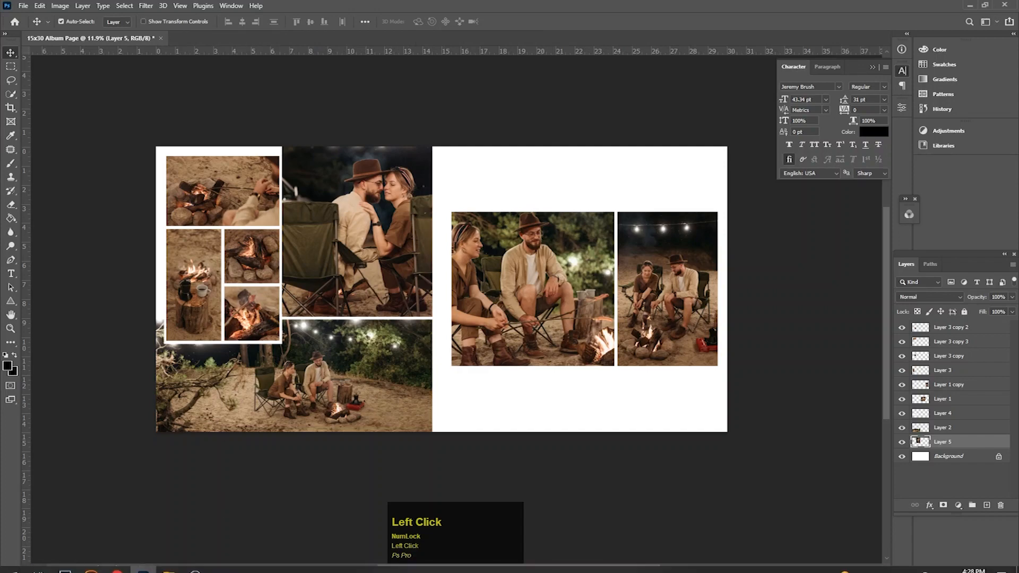
Switch to File Explorer, go back to folder 50 and open Wording.psd as a Photoshop document
{"action": "mouse_move", "coordinate": [169, 562]}
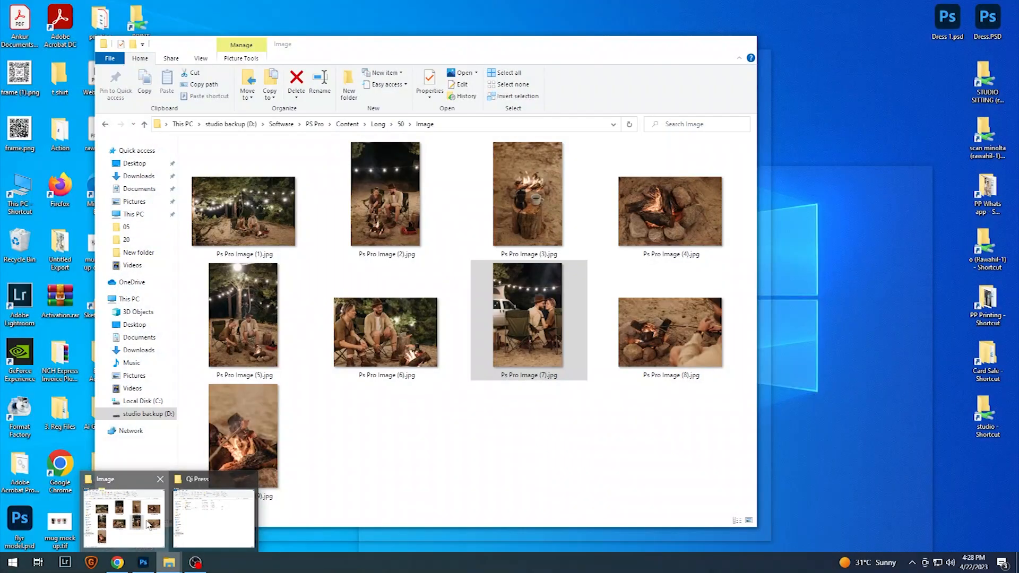
{"action": "left_click", "coordinate": [156, 525]}
{"action": "scroll", "coordinate": [149, 138], "scroll_direction": "up", "scroll_amount": 1}
{"action": "left_click", "coordinate": [105, 124]}
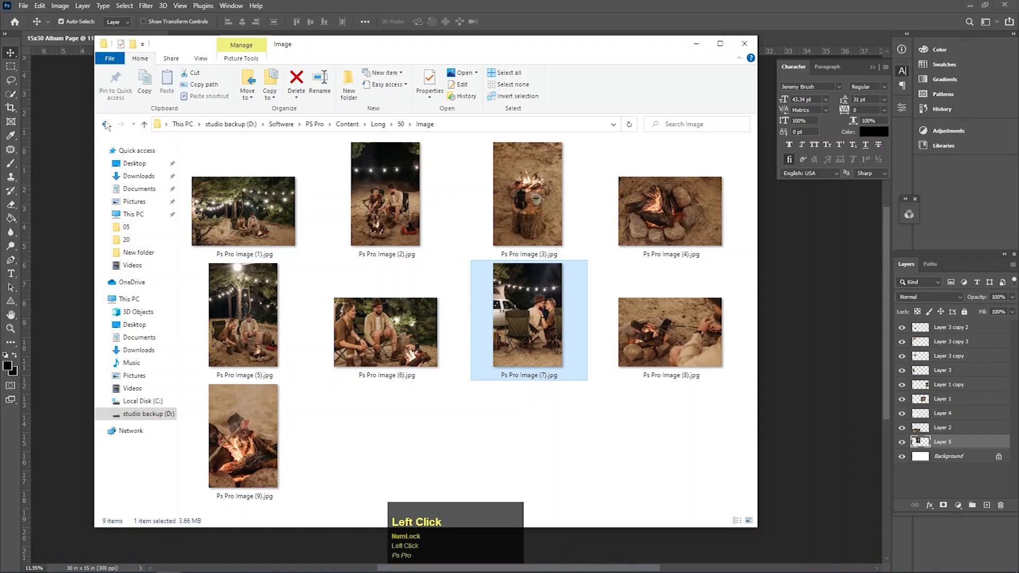
{"action": "left_click_drag", "start_coordinate": [270, 170], "coordinate": [499, 24]}
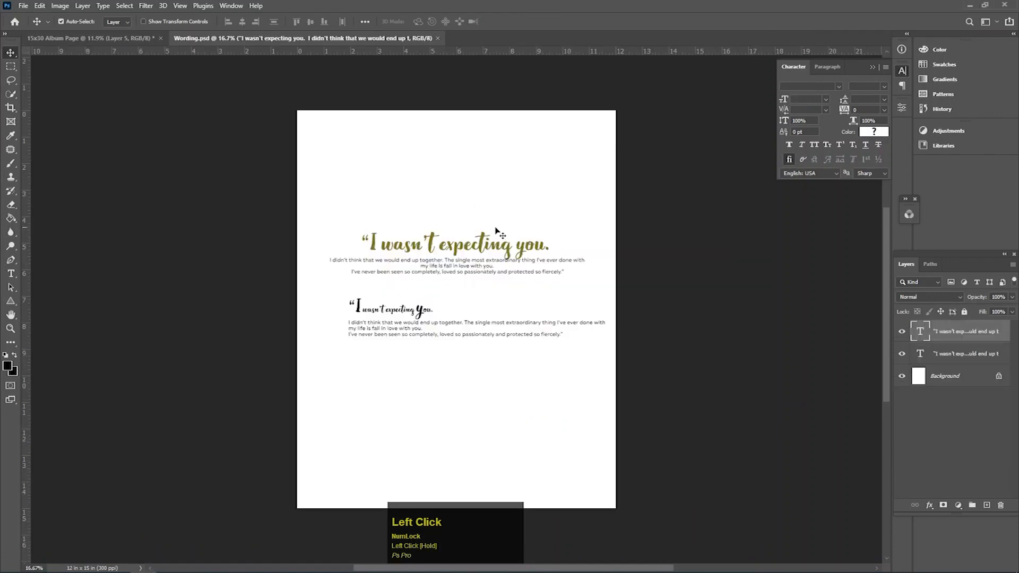
Bring the centred olive "I wasn't expecting you." text block from Wording.psd into the album page, beneath the two right-hand photos
{"action": "key", "text": "v"}
{"action": "left_click_drag", "start_coordinate": [450, 250], "coordinate": [121, 45]}
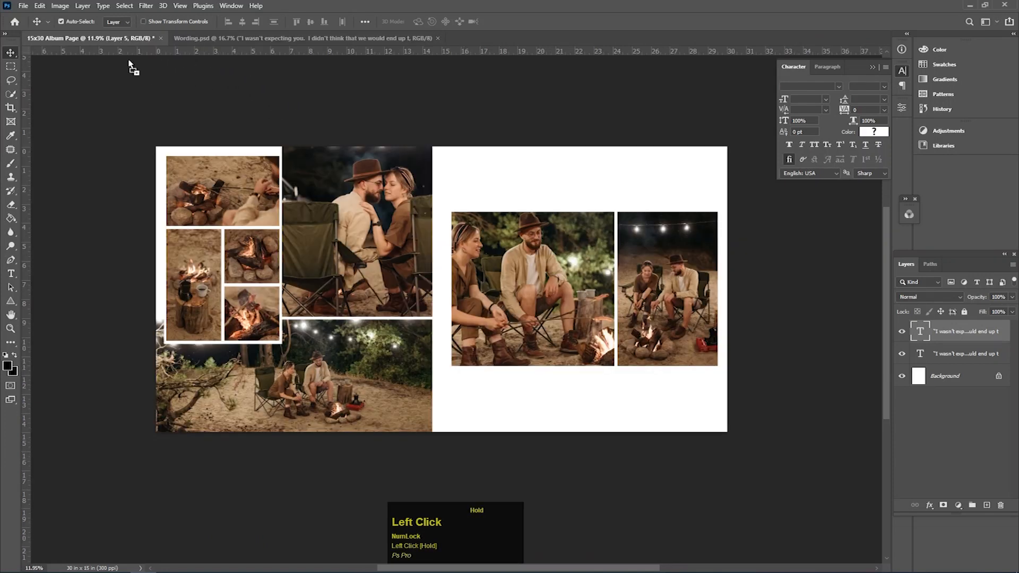
{"action": "left_click_drag", "start_coordinate": [585, 398], "coordinate": [587, 398]}
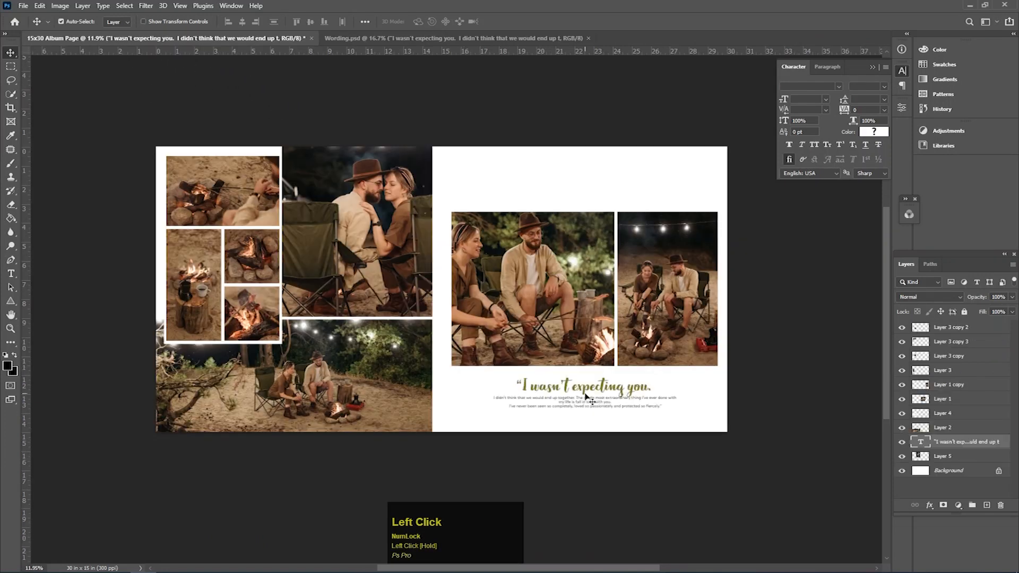
Move the quote text block slightly down and to the right in the white space beneath the two photos
{"action": "left_click", "coordinate": [658, 410], "text": "ctrl"}
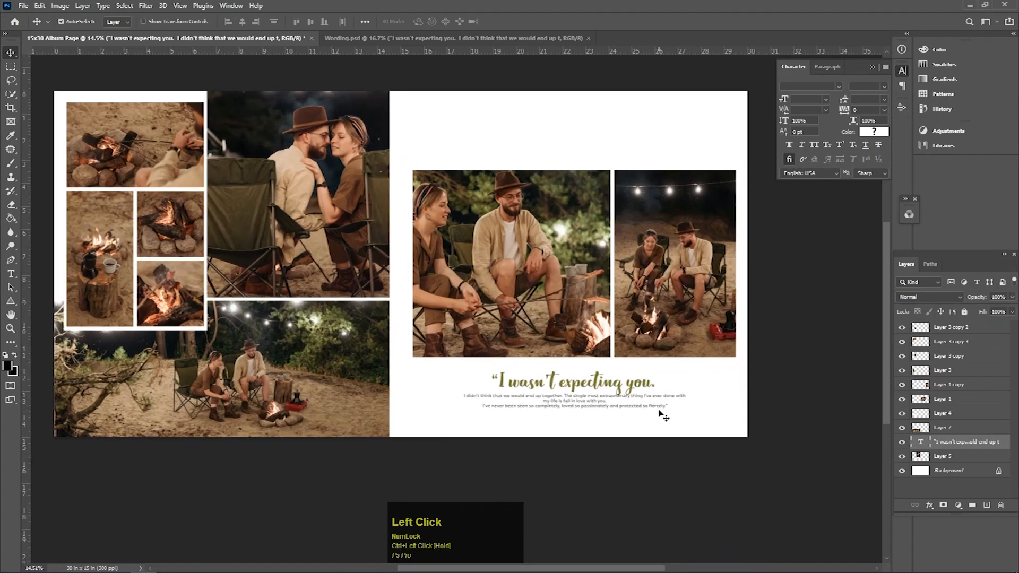
{"action": "key", "text": "v"}
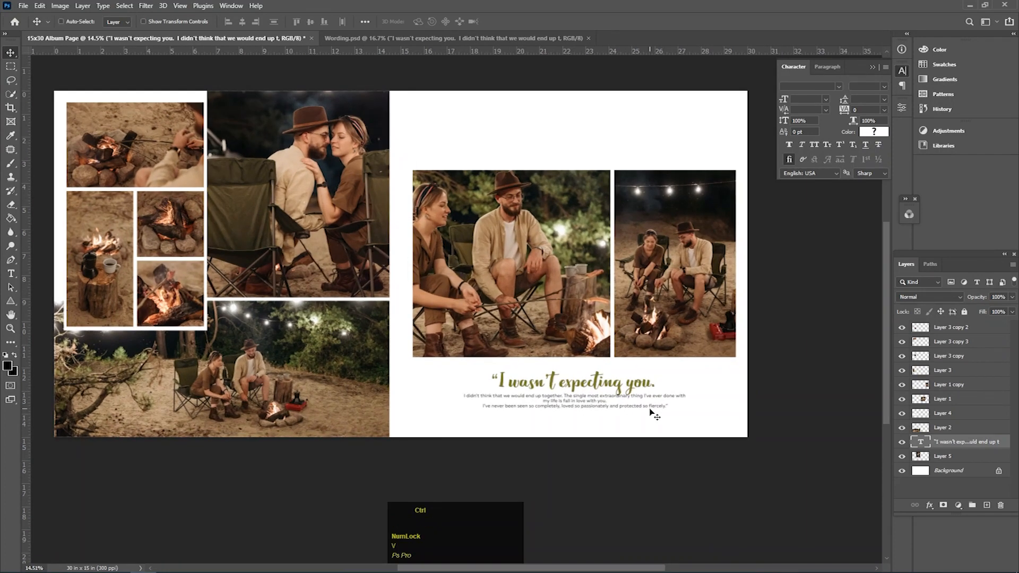
{"action": "key", "text": "ctrl+t"}
{"action": "left_click_drag", "start_coordinate": [597, 394], "coordinate": [606, 403]}
{"action": "double_click", "coordinate": [606, 403]}
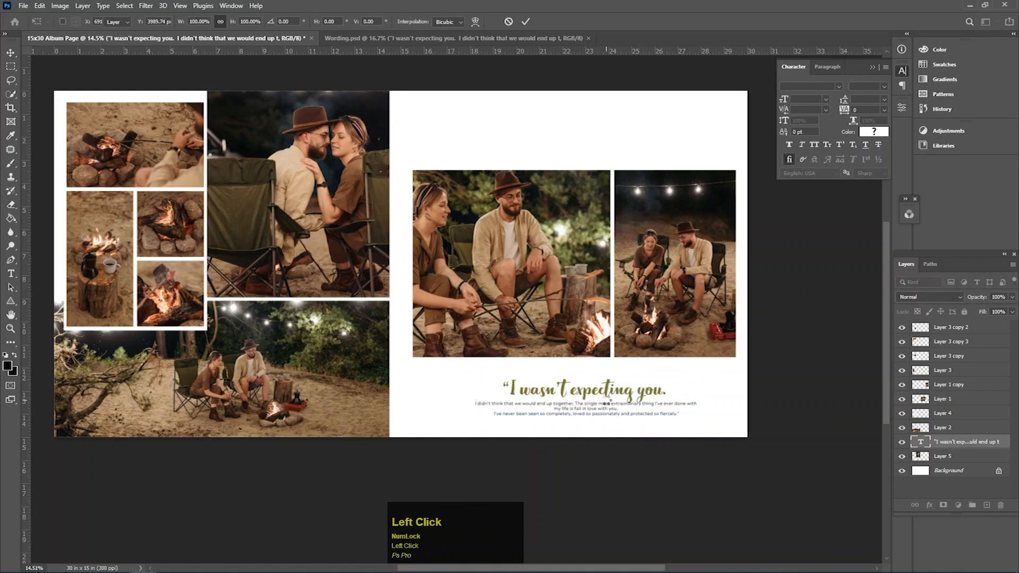
Select the right-hand page on the Background layer and fill it with black
{"action": "left_click", "coordinate": [942, 474]}
{"action": "key", "text": "m"}
{"action": "left_click_drag", "start_coordinate": [386, 91], "coordinate": [748, 443]}
{"action": "left_click", "coordinate": [11, 218]}
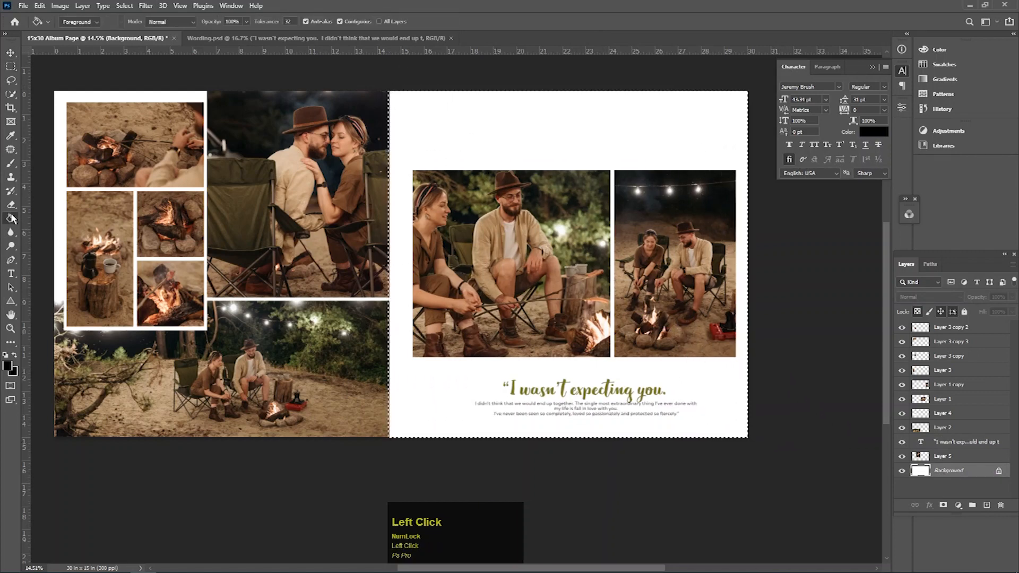
{"action": "left_click", "coordinate": [482, 234]}
{"action": "key", "text": "v"}
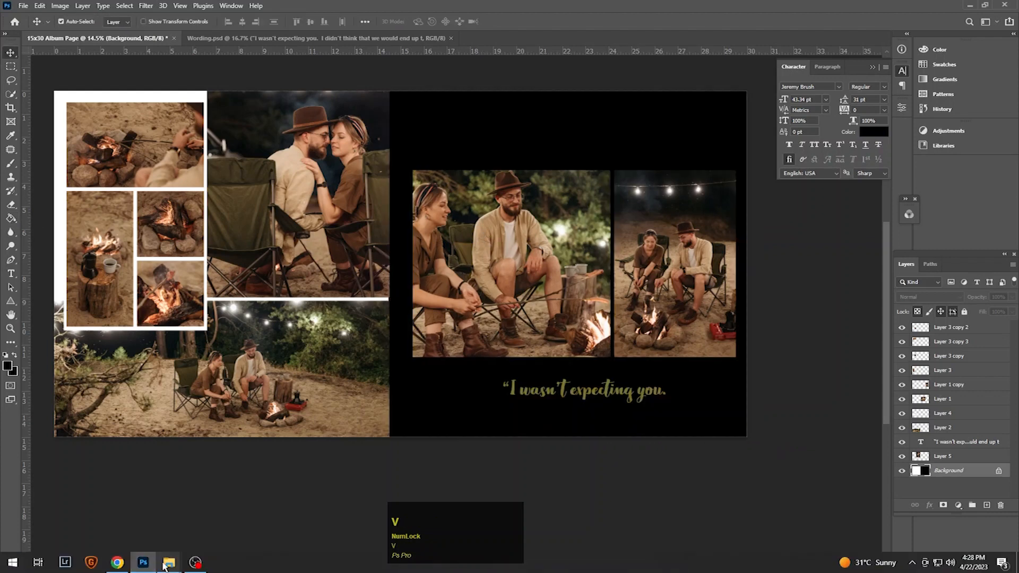
Open Ps Pro Image (1).jpg from the Image folder in File Explorer as a Photoshop document
{"action": "left_click", "coordinate": [169, 562]}
{"action": "left_click", "coordinate": [125, 517]}
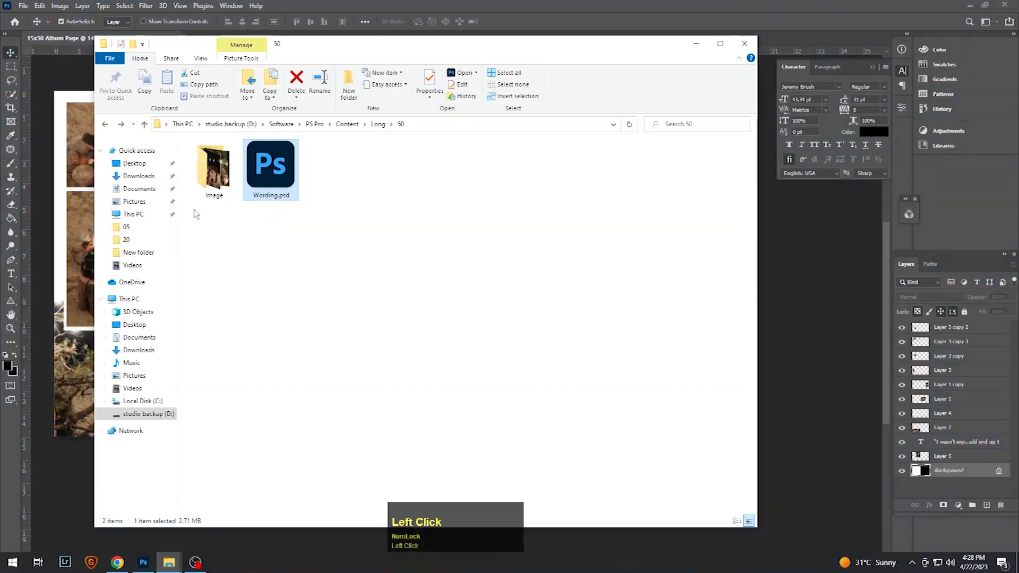
{"action": "double_click", "coordinate": [213, 170]}
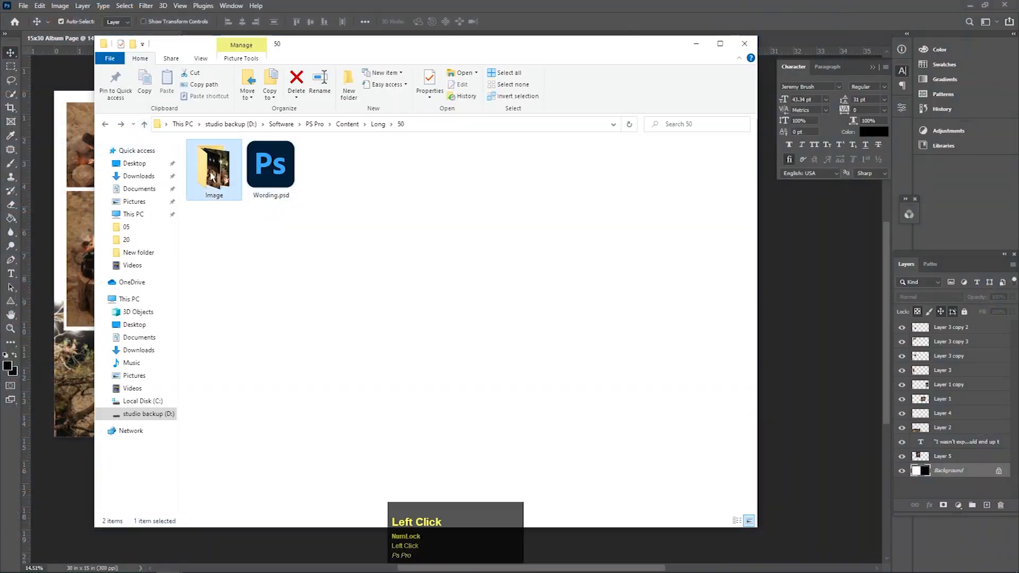
{"action": "left_click_drag", "start_coordinate": [258, 210], "coordinate": [578, 133]}
{"action": "left_click_drag", "start_coordinate": [516, 212], "coordinate": [518, 212]}
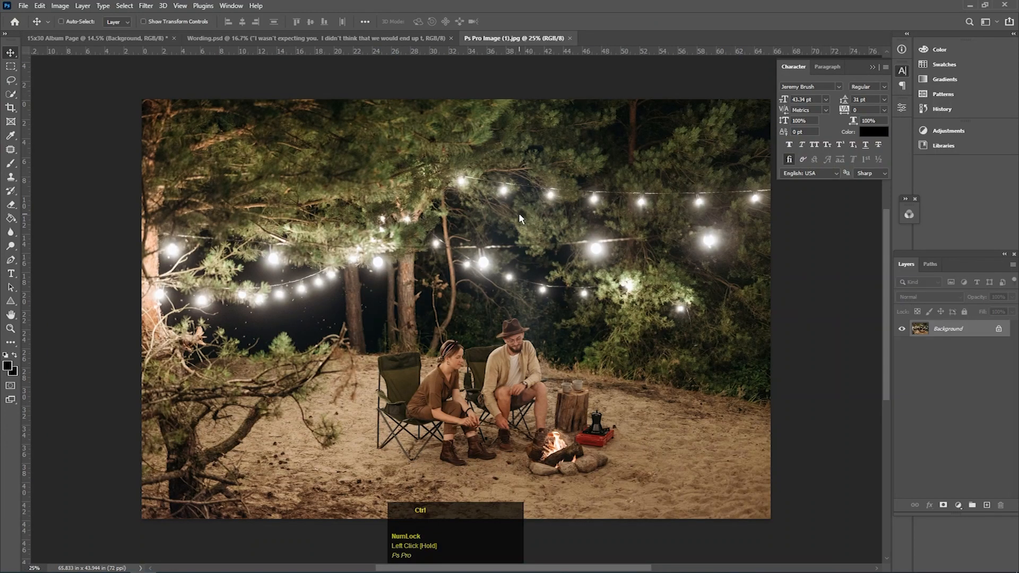
Copy the entire Ps Pro Image (1).jpg picture and paste it into the album page
{"action": "key", "text": "ctrl+a"}
{"action": "key", "text": "ctrl+c"}
{"action": "left_click", "coordinate": [117, 38]}
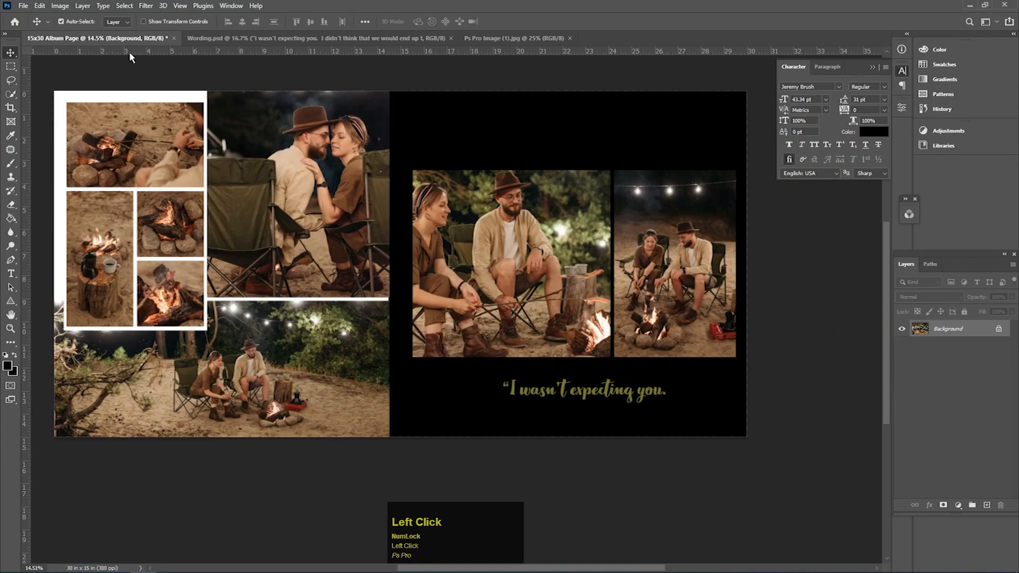
{"action": "key", "text": "ctrl+v"}
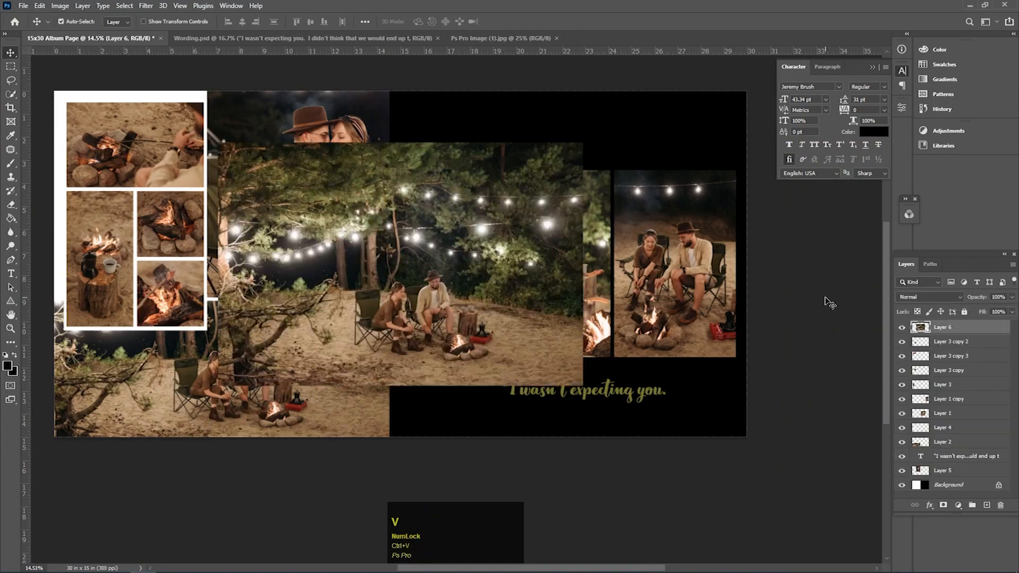
{"action": "right_click", "coordinate": [950, 334]}
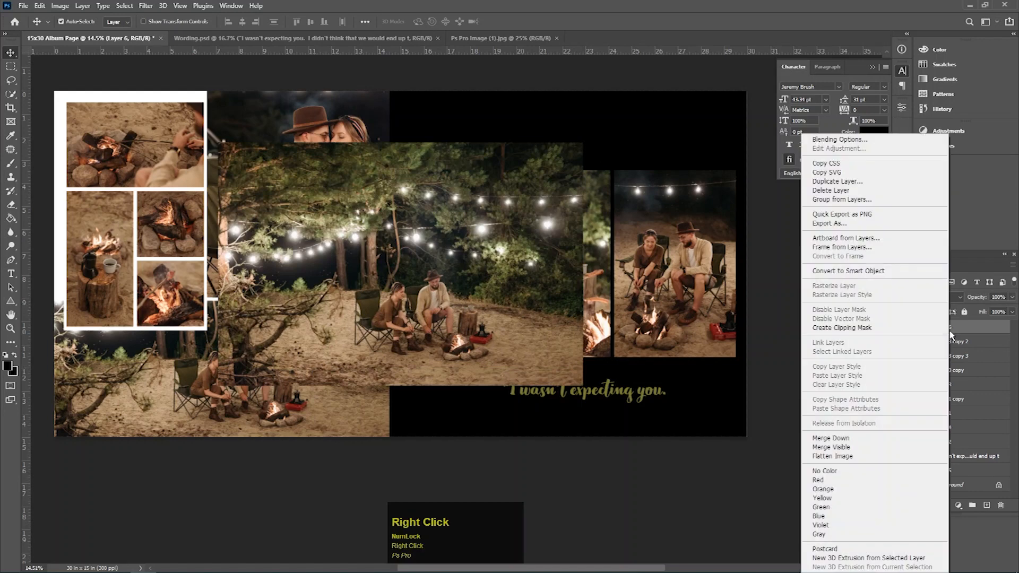
{"action": "left_click", "coordinate": [891, 328]}
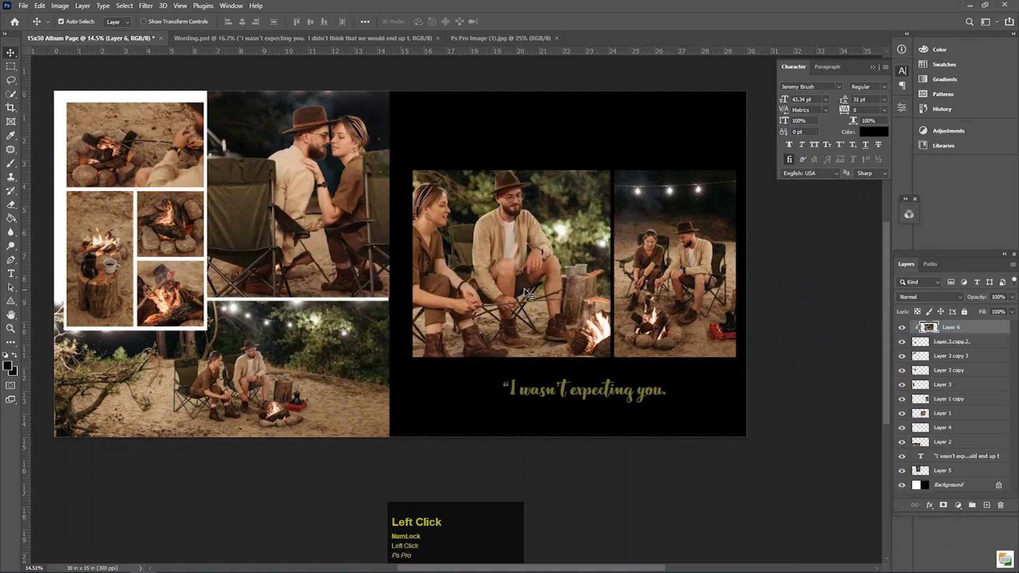
{"action": "key", "text": "ctrl+z"}
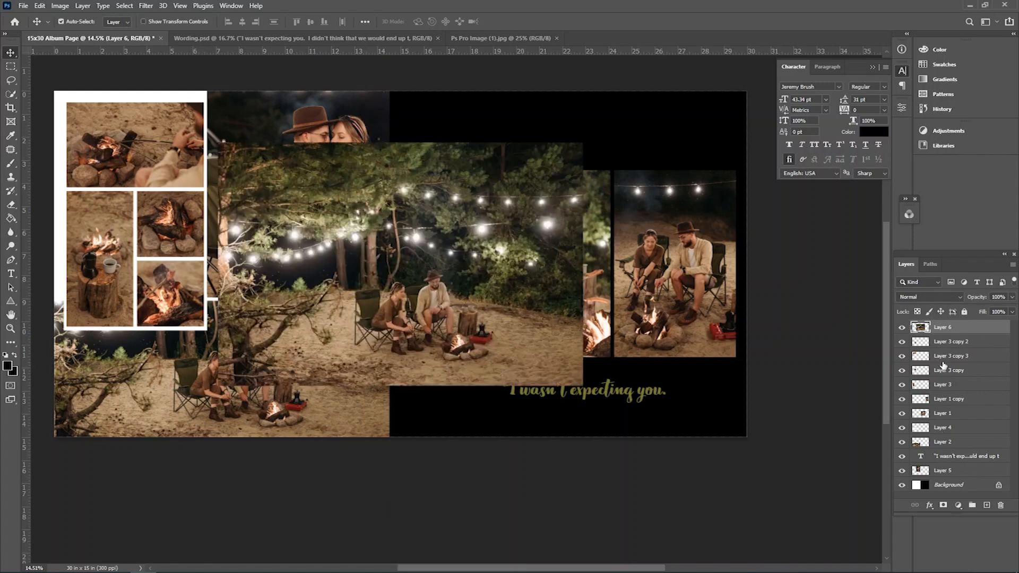
Place the pasted camp photo's layer directly above the Background and move the photo onto the right-hand page behind its two pictures
{"action": "left_click_drag", "start_coordinate": [934, 333], "coordinate": [942, 481]}
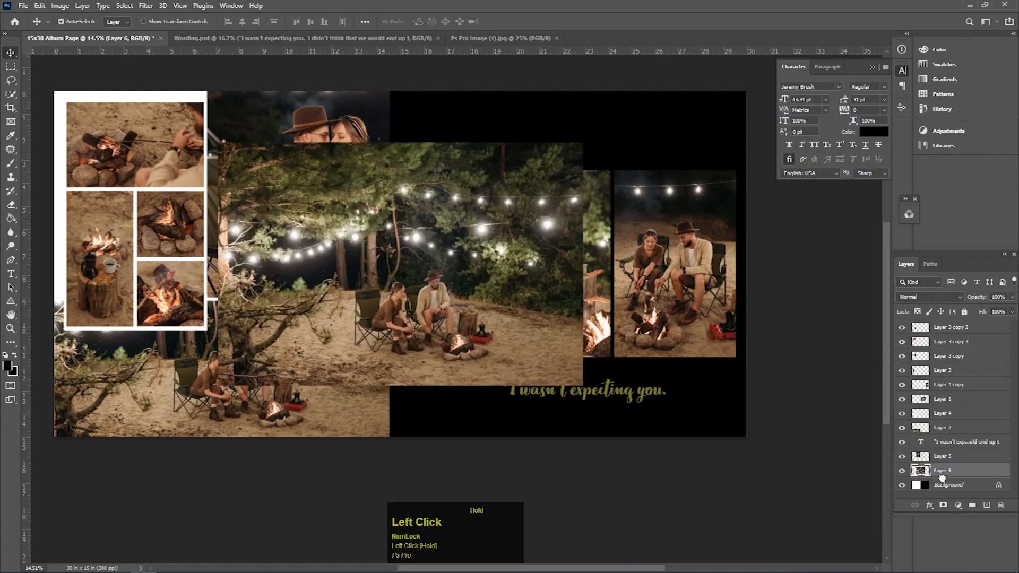
{"action": "left_click_drag", "start_coordinate": [482, 171], "coordinate": [628, 128]}
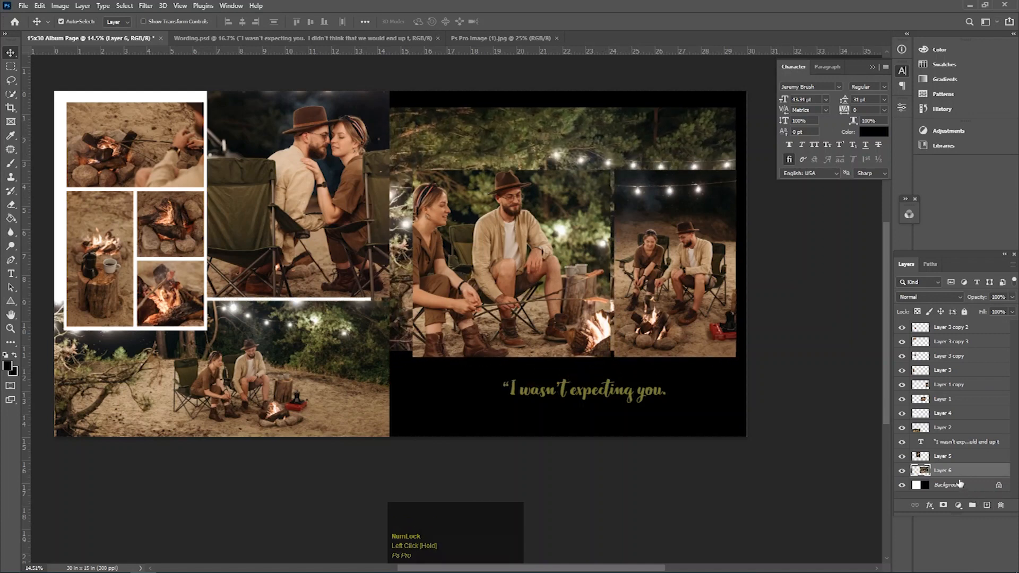
Add a new layer directly above the Background and fill a rectangular selection covering the right-hand page with black on it
{"action": "left_click", "coordinate": [963, 484]}
{"action": "left_click", "coordinate": [986, 506]}
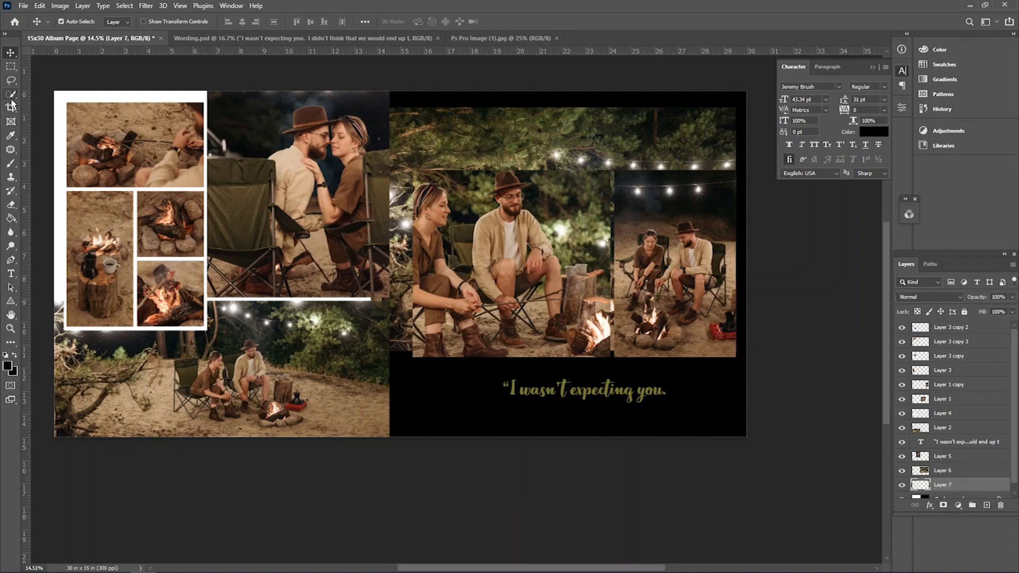
{"action": "left_click", "coordinate": [11, 65]}
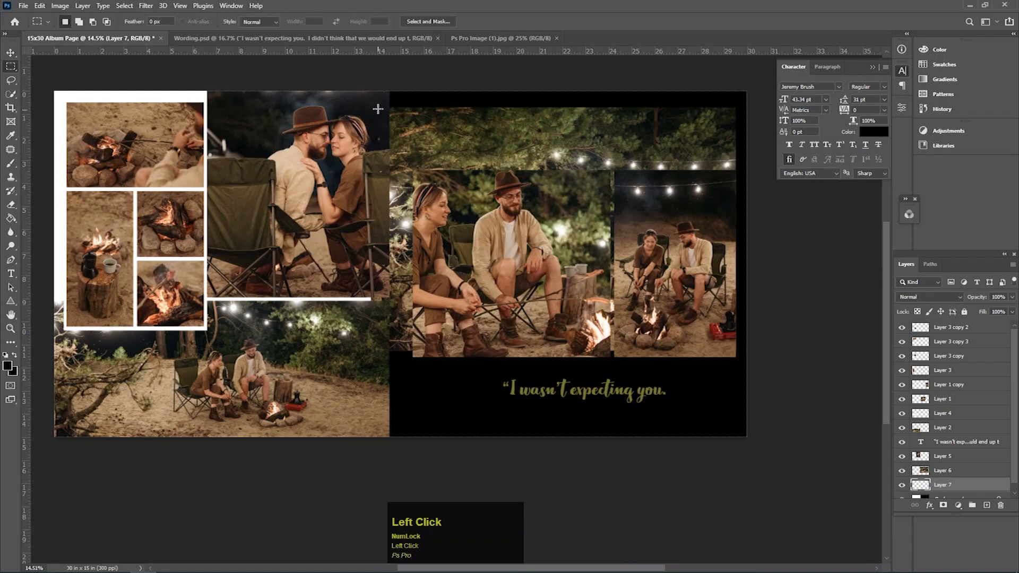
{"action": "left_click_drag", "start_coordinate": [383, 91], "coordinate": [608, 296]}
{"action": "left_click", "coordinate": [756, 441]}
{"action": "left_click", "coordinate": [11, 218]}
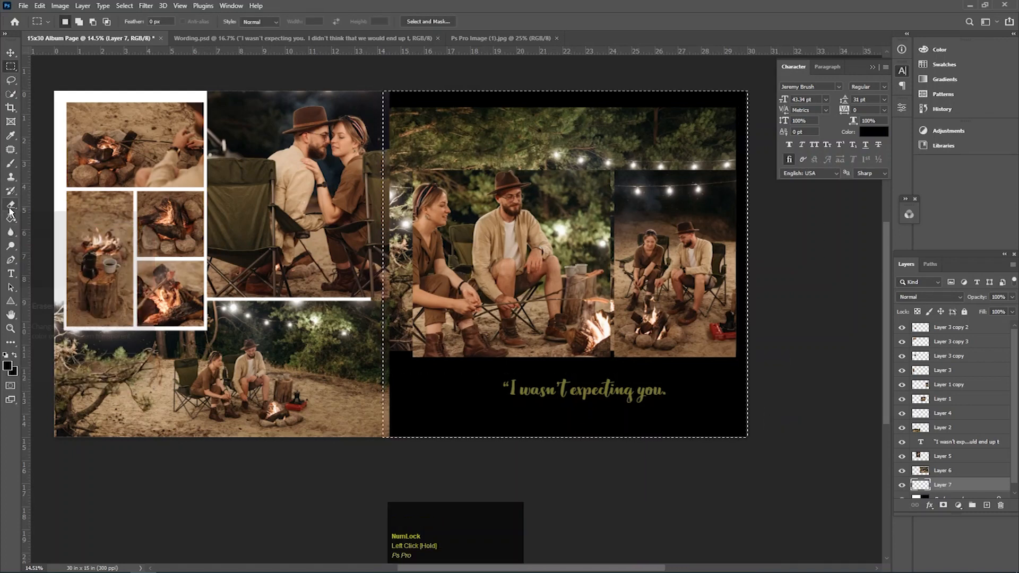
{"action": "left_click", "coordinate": [10, 218]}
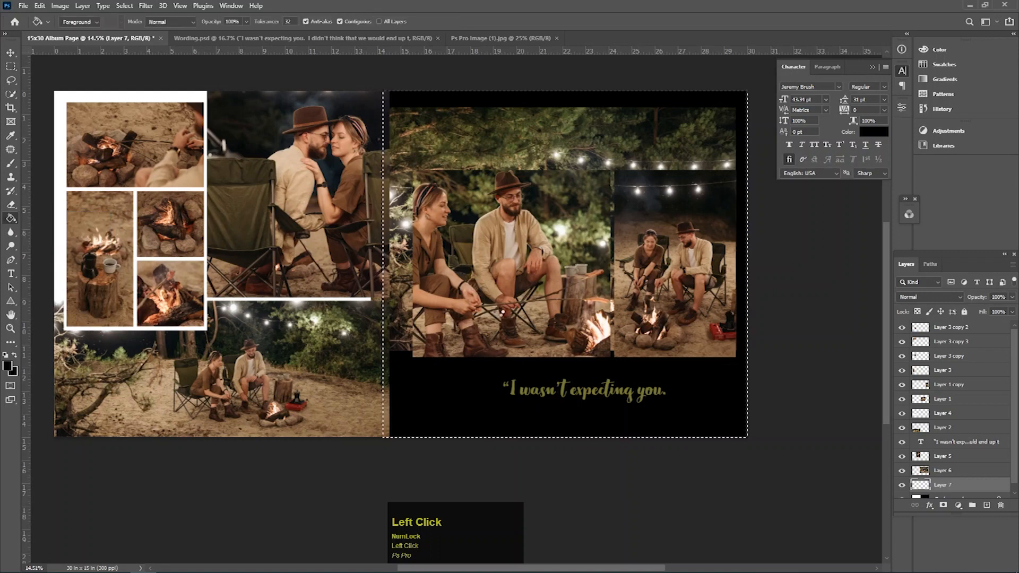
Add another layer above the Background, fill the selected right-hand page with white (ffffff), and hide the black-filled layer
{"action": "scroll", "coordinate": [950, 495], "scroll_direction": "down", "scroll_amount": 1}
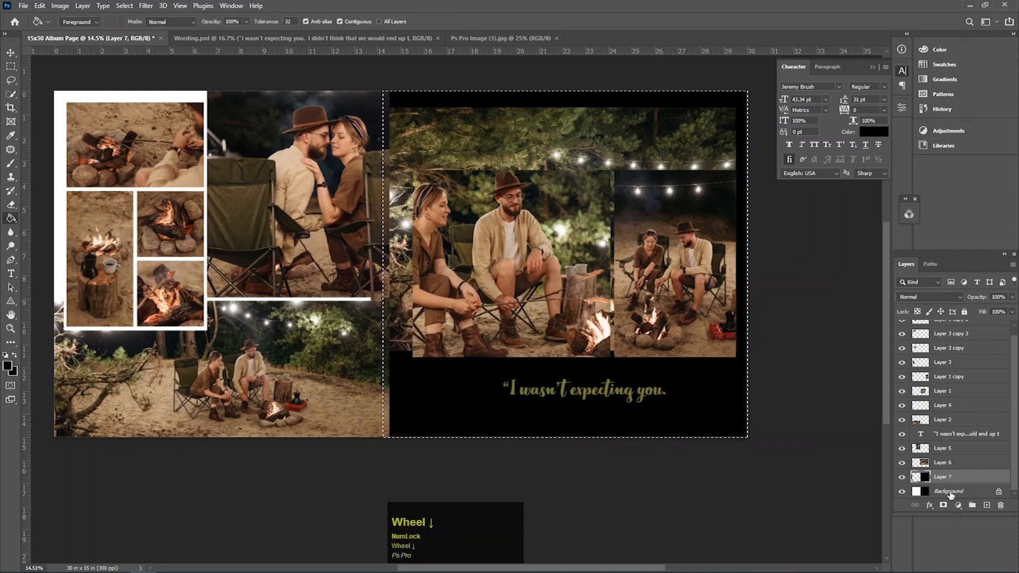
{"action": "left_click", "coordinate": [950, 491]}
{"action": "left_click", "coordinate": [986, 505]}
{"action": "left_click", "coordinate": [8, 365]}
{"action": "left_click_drag", "start_coordinate": [39, 369], "coordinate": [35, 370]}
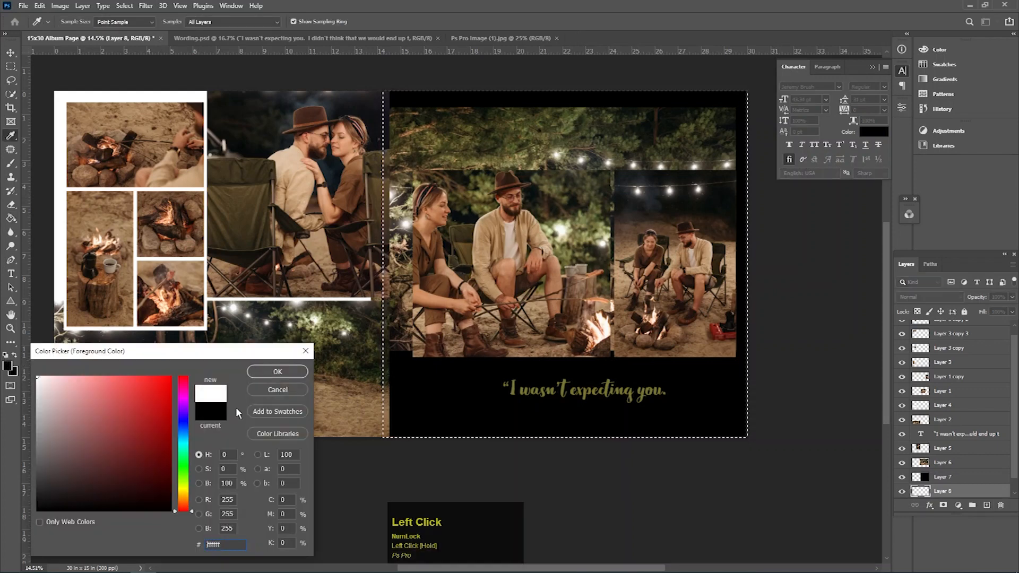
{"action": "left_click", "coordinate": [277, 372]}
{"action": "key", "text": "g"}
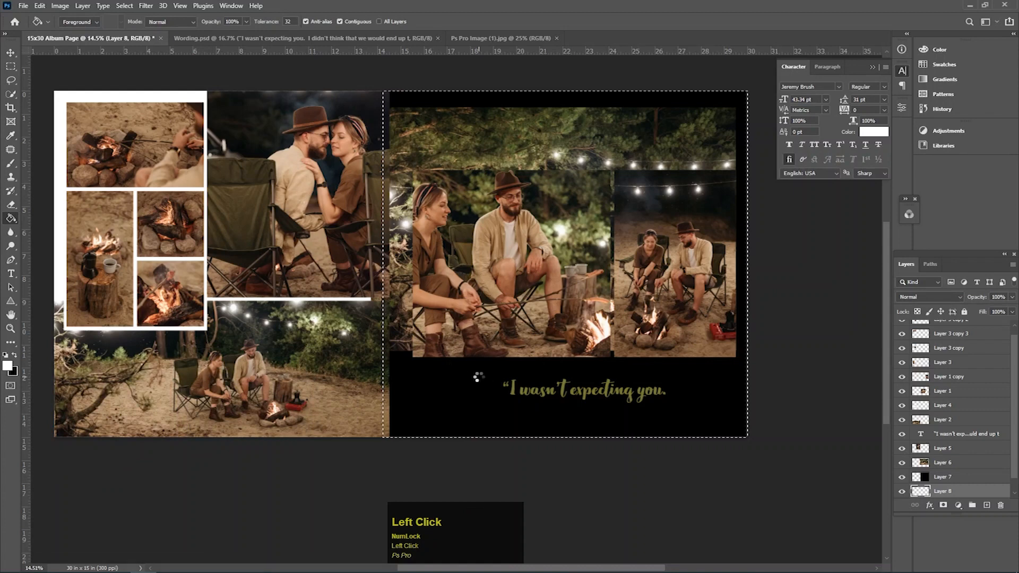
{"action": "left_click", "coordinate": [901, 477]}
Merge the white-filled layer with the Background and make the black-filled layer above it visible again
{"action": "scroll", "coordinate": [931, 494], "scroll_direction": "down", "scroll_amount": 1}
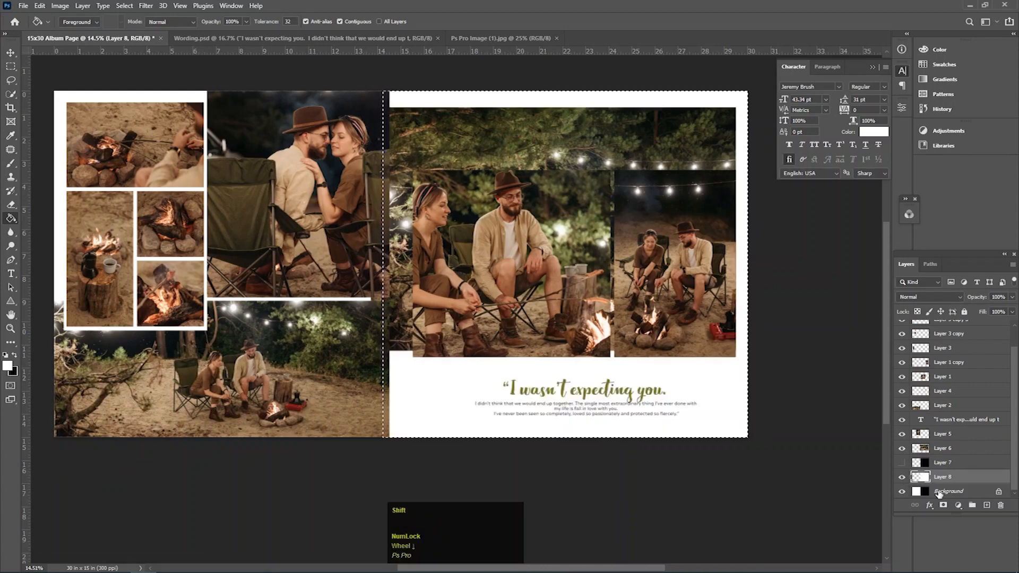
{"action": "left_click", "coordinate": [942, 492], "text": "ctrl"}
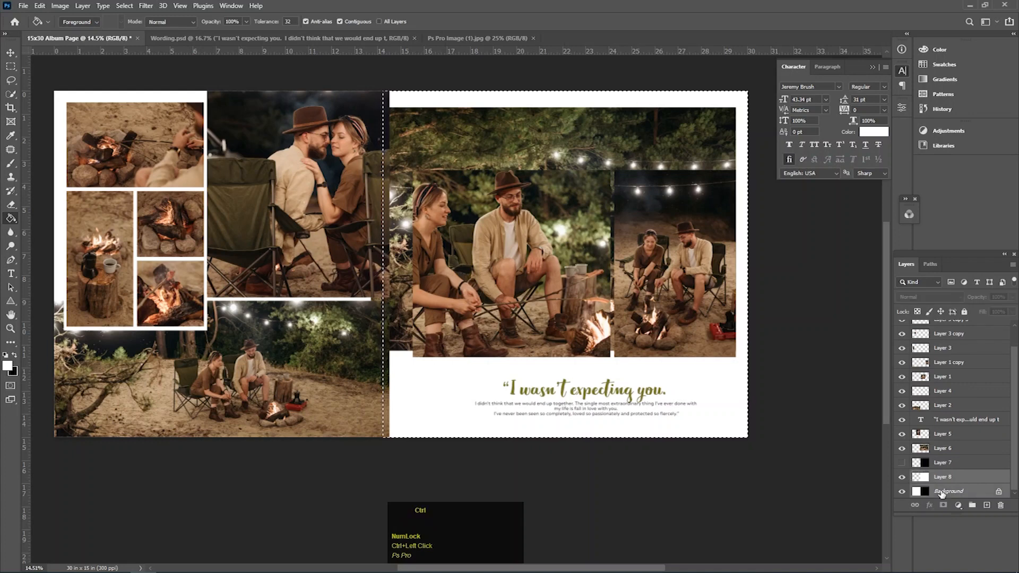
{"action": "right_click", "coordinate": [942, 494]}
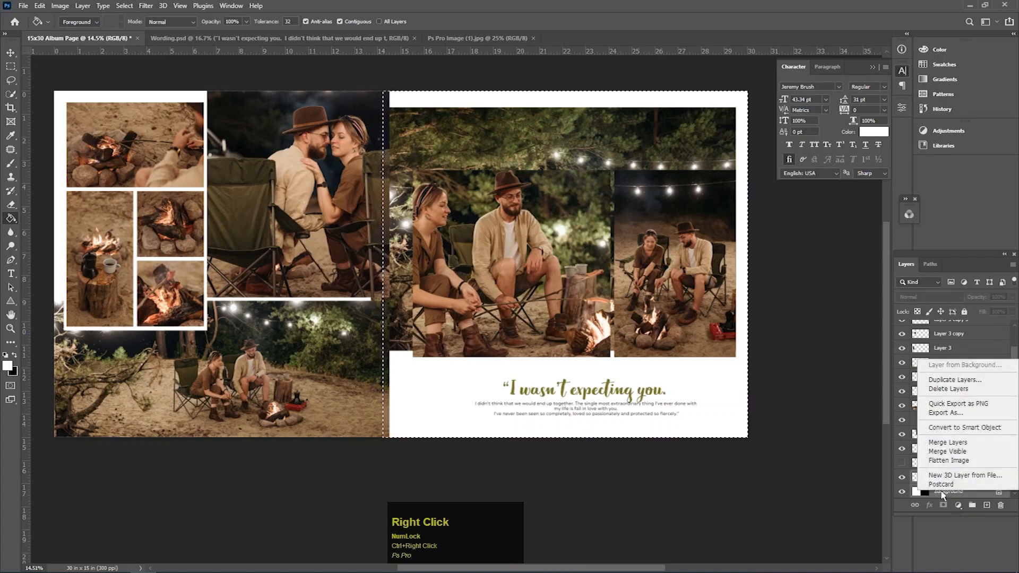
{"action": "left_click", "coordinate": [944, 443]}
{"action": "left_click", "coordinate": [924, 477]}
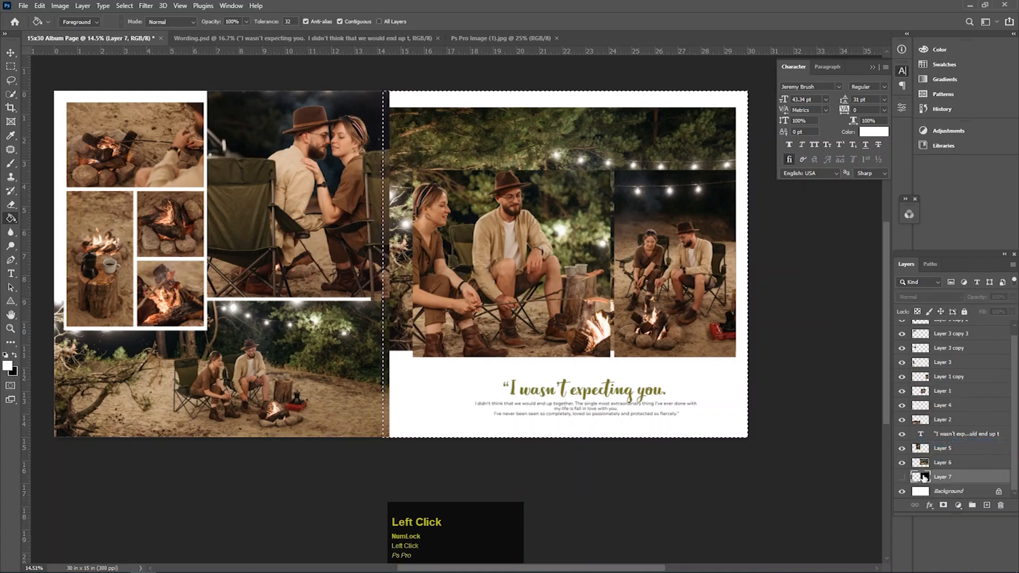
{"action": "left_click", "coordinate": [902, 477]}
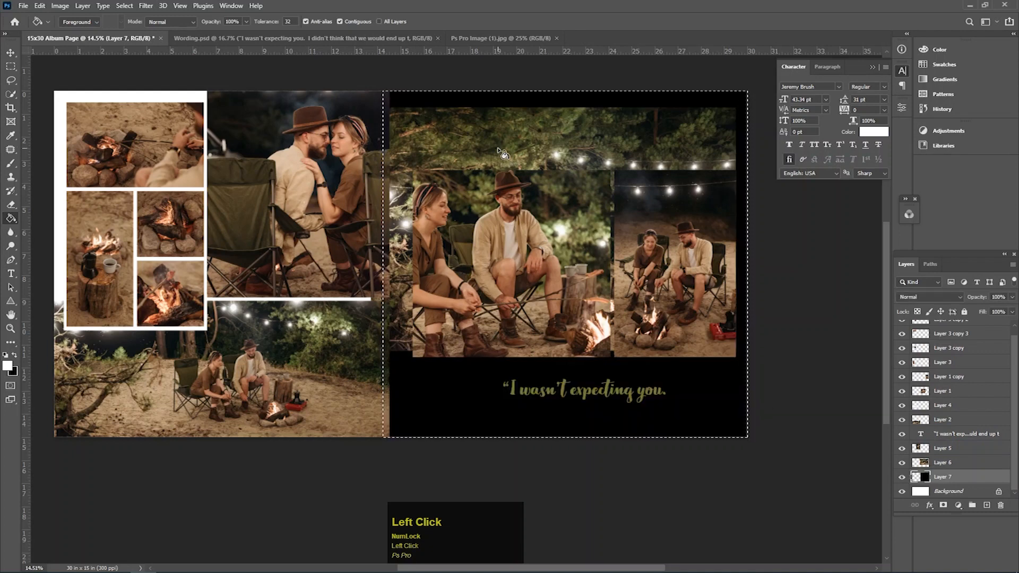
Deselect the right-hand page and clip the camp photo's layer (Layer 6) to the black-filled layer beneath it
{"action": "key", "text": "v"}
{"action": "left_click", "coordinate": [499, 144]}
{"action": "right_click", "coordinate": [499, 143]}
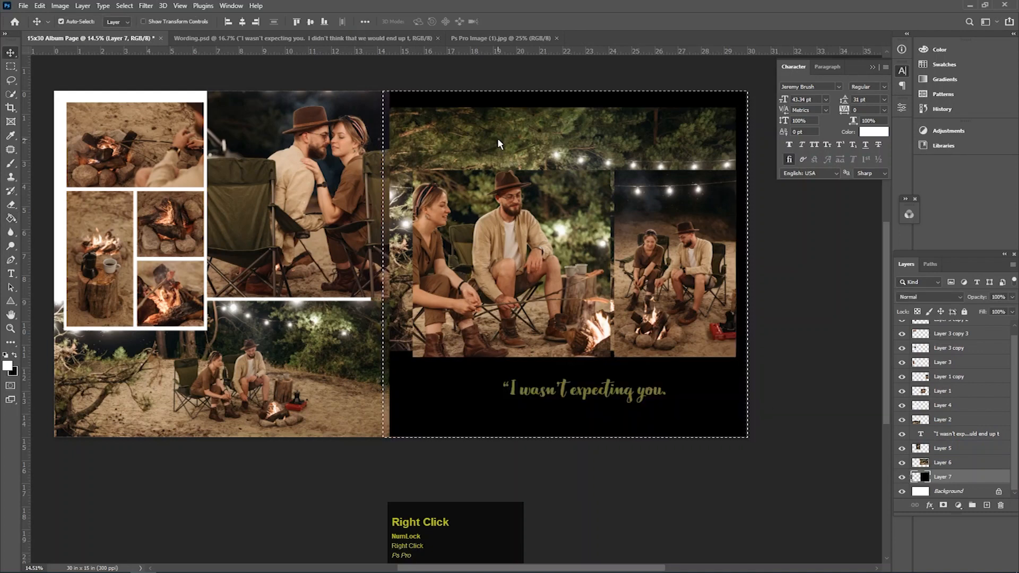
{"action": "key", "text": "ctrl+d"}
{"action": "right_click", "coordinate": [961, 482]}
{"action": "left_click", "coordinate": [738, 458]}
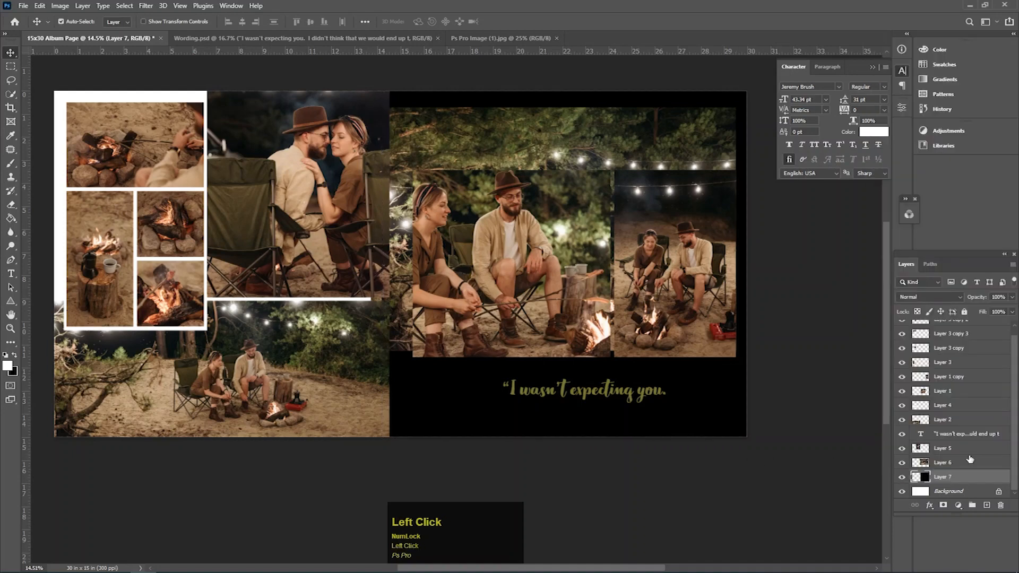
{"action": "left_click", "coordinate": [970, 464]}
{"action": "right_click", "coordinate": [970, 465]}
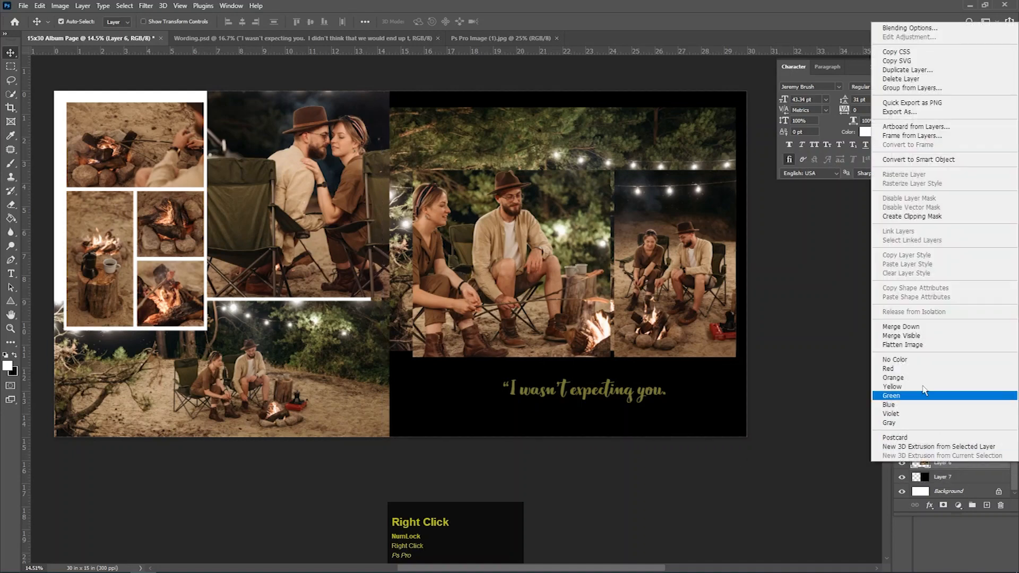
{"action": "left_click", "coordinate": [912, 216]}
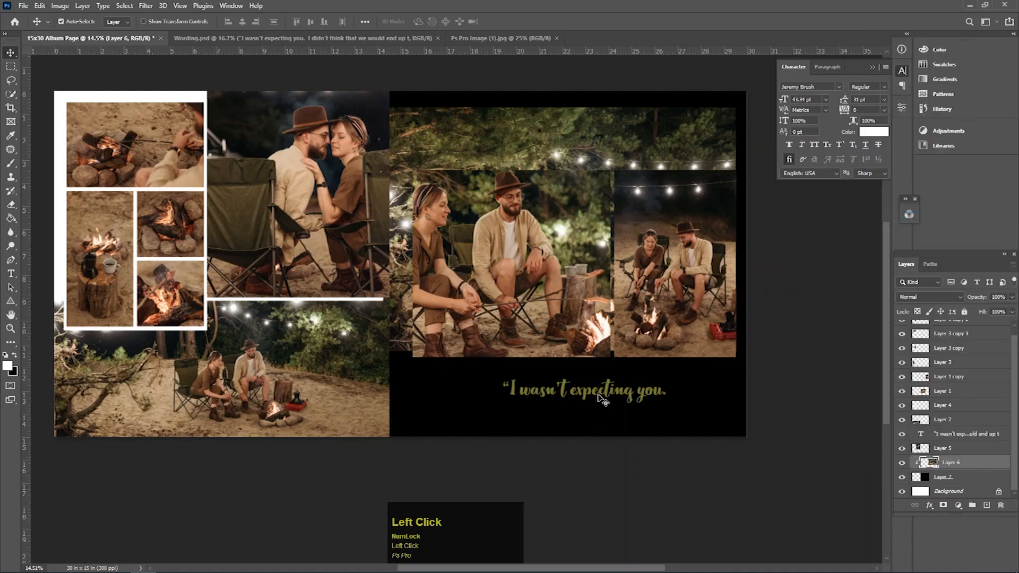
Enlarge the clipped camp photo proportionally and position it so it covers the entire right-hand page
{"action": "key", "text": "ctrl+t"}
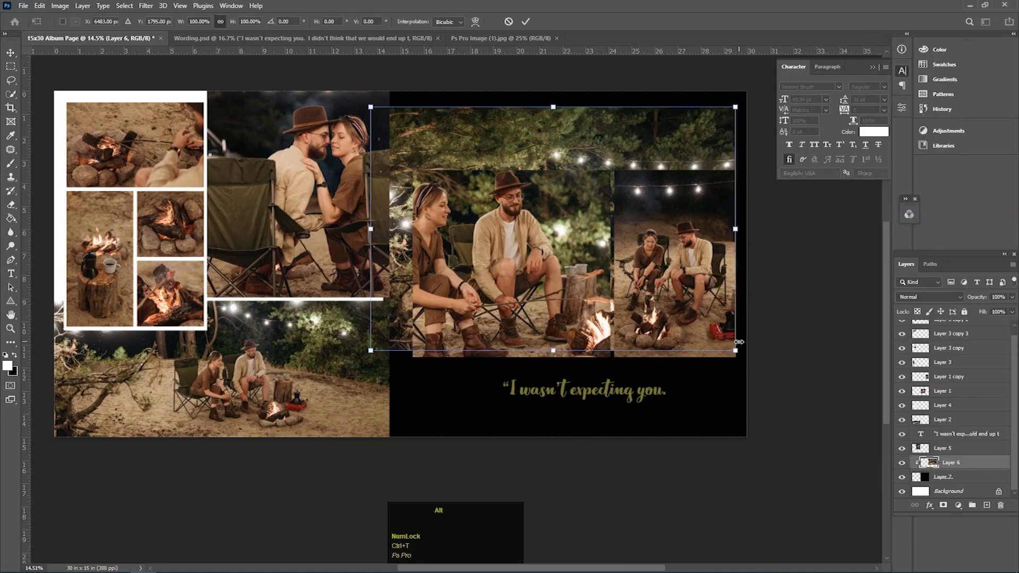
{"action": "left_click_drag", "start_coordinate": [738, 352], "coordinate": [637, 427]}
{"action": "left_click", "coordinate": [558, 305], "text": "alt"}
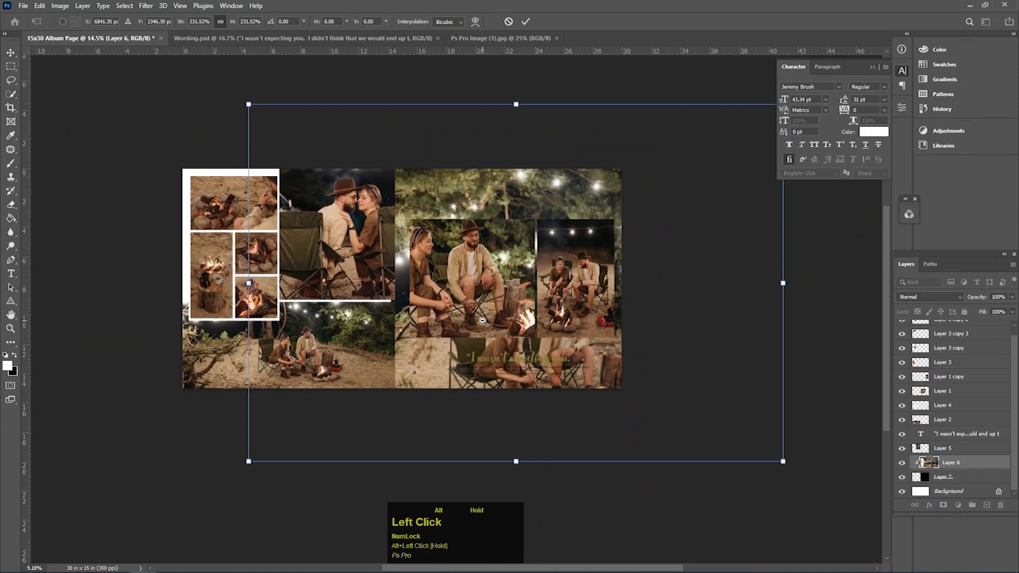
{"action": "left_click_drag", "start_coordinate": [723, 157], "coordinate": [847, 55]}
{"action": "left_click_drag", "start_coordinate": [695, 176], "coordinate": [773, 237]}
{"action": "double_click", "coordinate": [542, 268]}
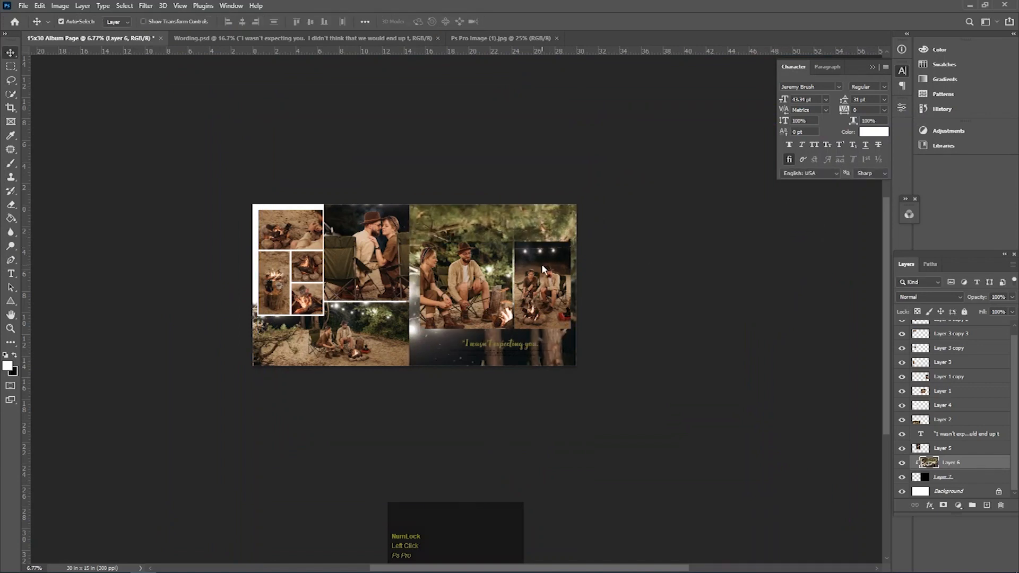
{"action": "key", "text": "ctrl+d"}
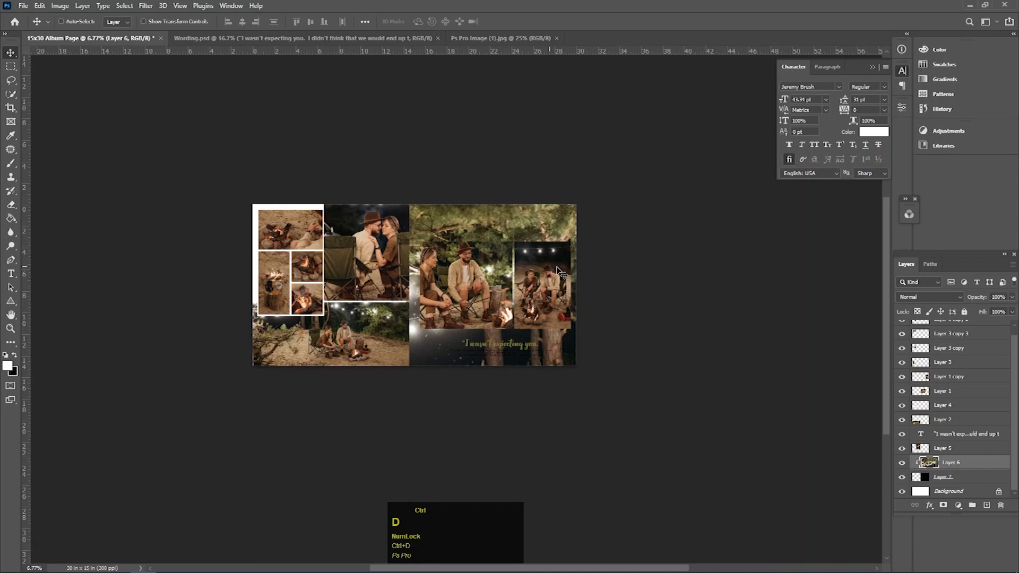
{"action": "left_click", "coordinate": [1012, 297]}
{"action": "left_click", "coordinate": [976, 310]}
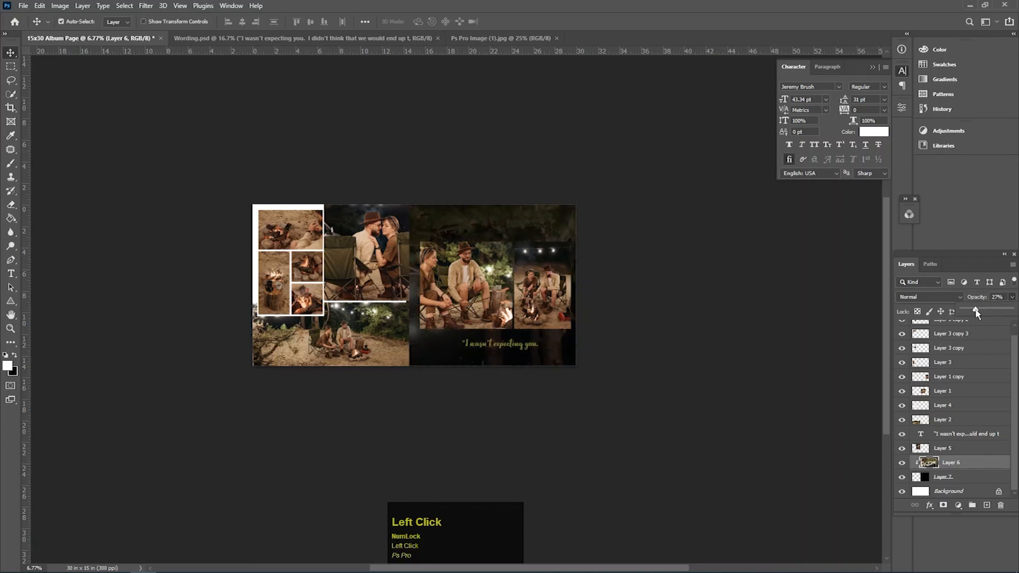
{"action": "left_click_drag", "start_coordinate": [976, 311], "coordinate": [1004, 308]}
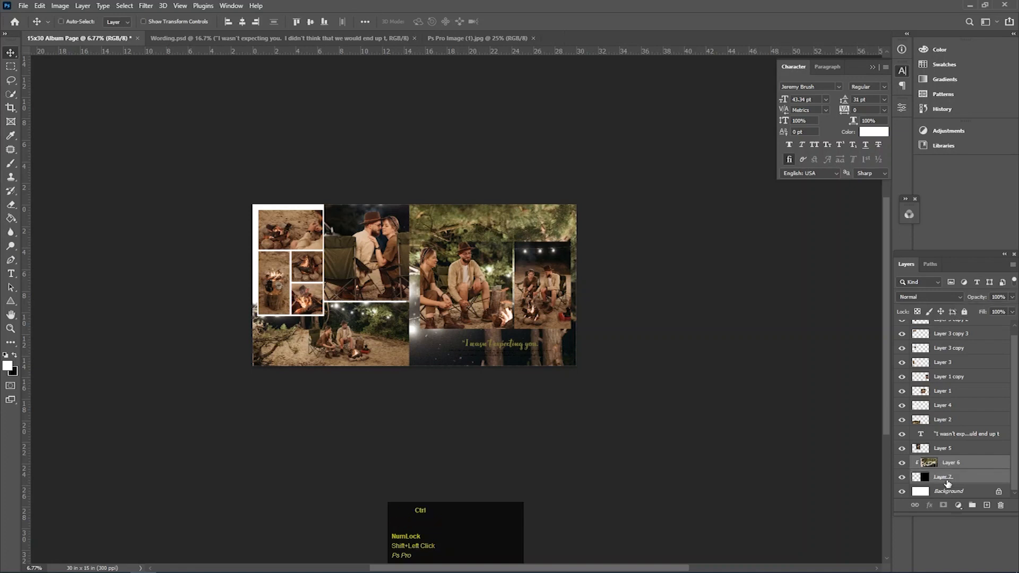
Merge the clipped camp photo with its black-filled base layer and set the merged layer's opacity to 16%
{"action": "key", "text": "ctrl+e"}
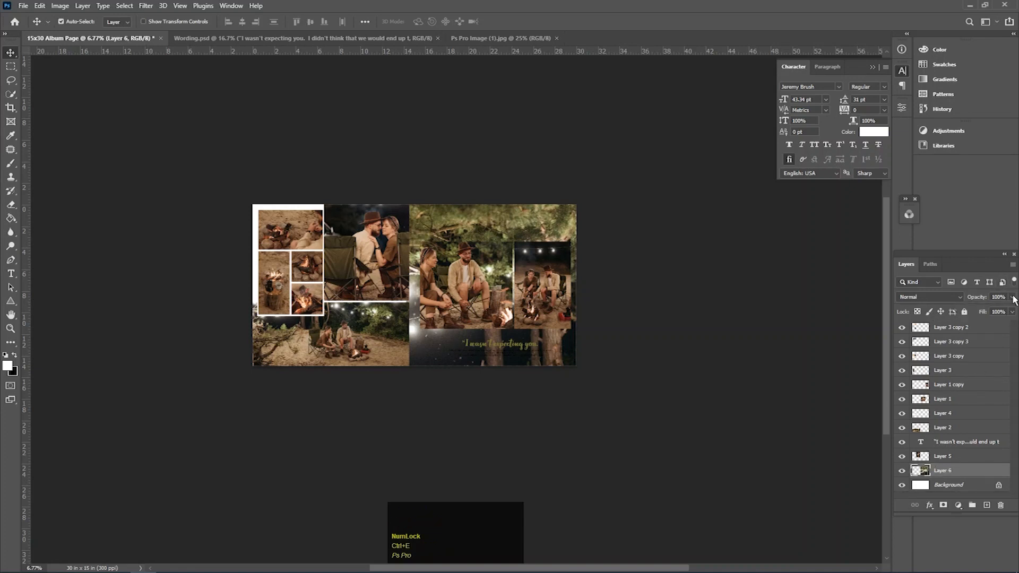
{"action": "left_click", "coordinate": [1012, 297]}
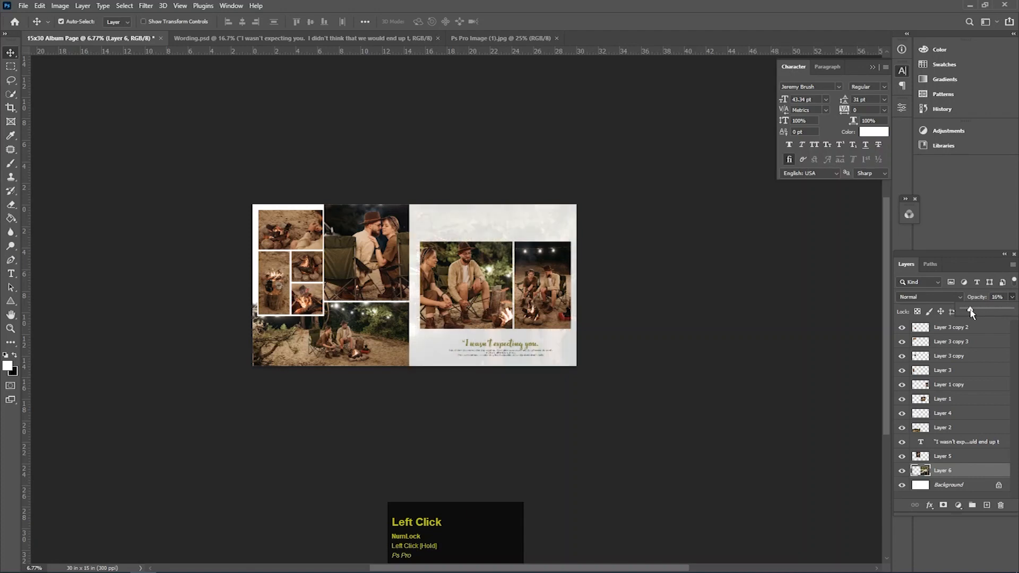
Select both pictures on the right-hand page and nudge them together upward and slightly to the left
{"action": "left_click_drag", "start_coordinate": [504, 300], "coordinate": [563, 294], "text": "ctrl"}
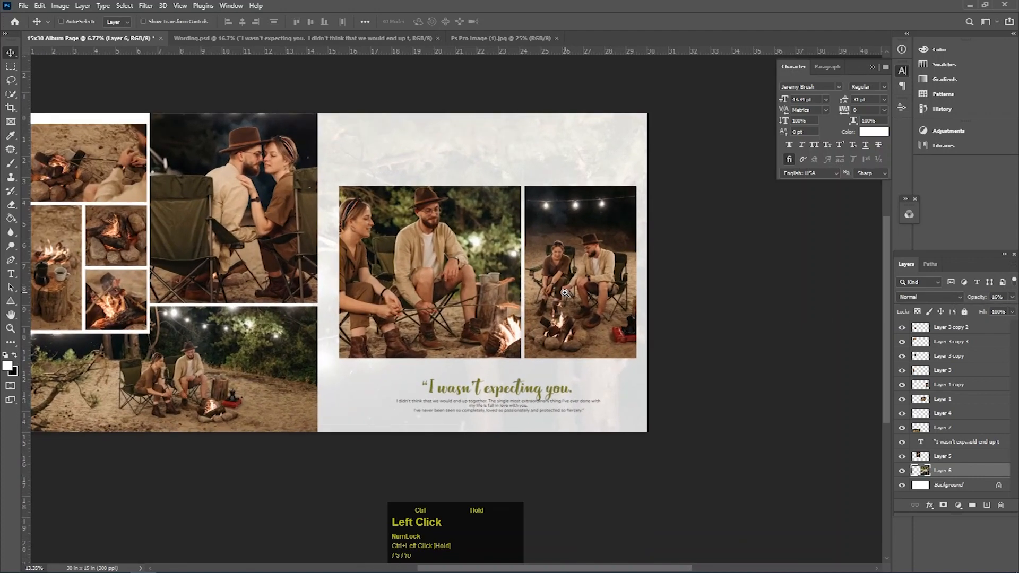
{"action": "left_click_drag", "start_coordinate": [538, 358], "coordinate": [570, 308]}
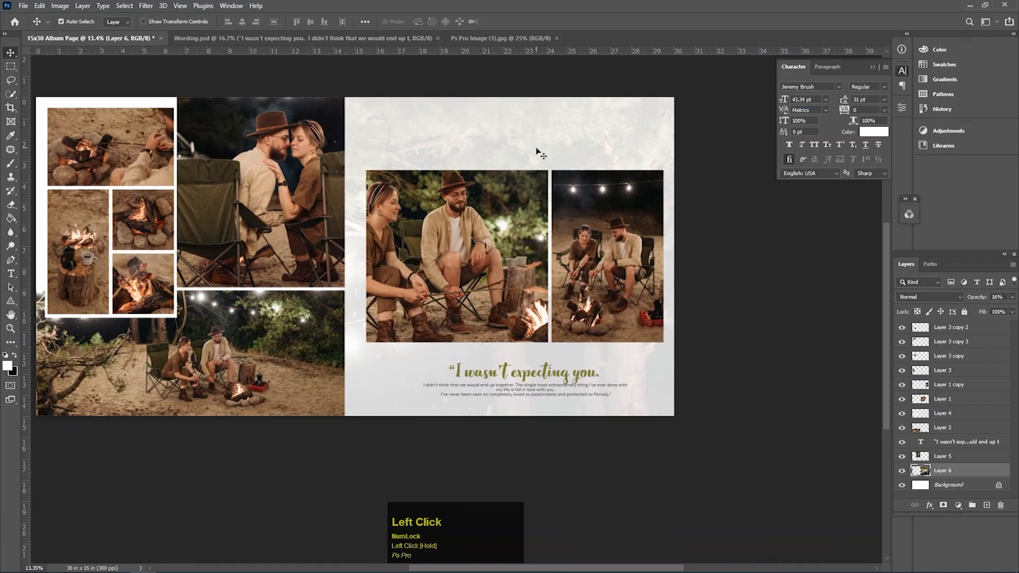
{"action": "left_click", "coordinate": [467, 223]}
{"action": "left_click", "coordinate": [628, 265], "text": "shift"}
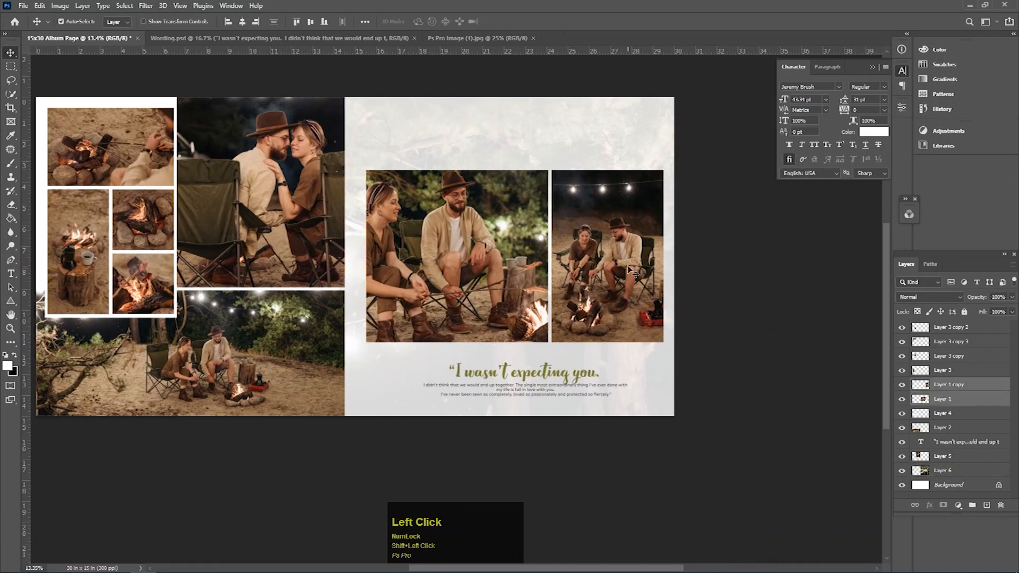
{"action": "key", "text": "Up"}
{"action": "key", "text": "Up"}
{"action": "key", "text": "Up"}
{"action": "key", "text": "Up"}
{"action": "key", "text": "Up"}
{"action": "key", "text": "Up"}
{"action": "key", "text": "Up"}
{"action": "key", "text": "Up"}
{"action": "key", "text": "Up"}
{"action": "key", "text": "Up"}
{"action": "key", "text": "Left"}
{"action": "key", "text": "Left"}
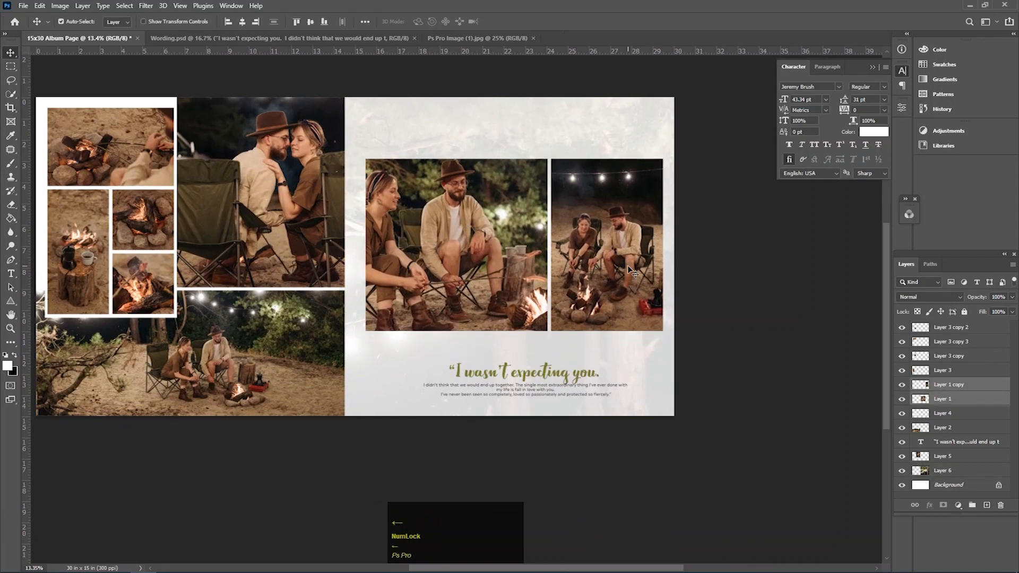
{"action": "key", "text": "Left"}
{"action": "key", "text": "Left"}
Nudge the quote text up and slightly left so it sits closer beneath the two right-page pictures
{"action": "left_click", "coordinate": [545, 372]}
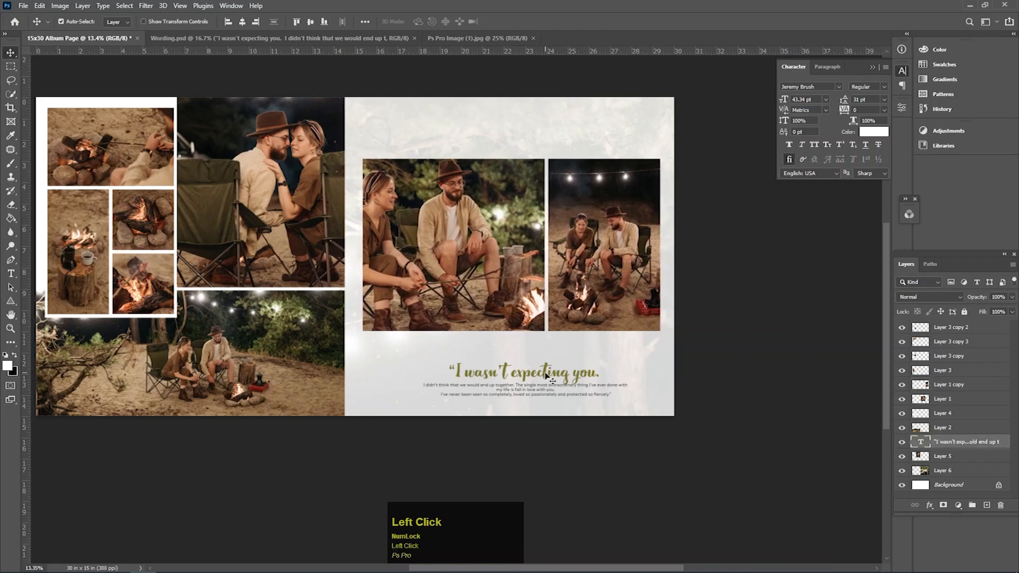
{"action": "key", "text": "Up"}
{"action": "key", "text": "Up"}
{"action": "key", "text": "Up"}
{"action": "key", "text": "Up"}
{"action": "key", "text": "Up"}
{"action": "key", "text": "Up"}
{"action": "key", "text": "Up"}
{"action": "key", "text": "Up"}
{"action": "key", "text": "Up"}
{"action": "key", "text": "Up"}
{"action": "key", "text": "Up"}
{"action": "key", "text": "Up"}
{"action": "key", "text": "Up"}
{"action": "key", "text": "Left"}
{"action": "key", "text": "Left"}
{"action": "key", "text": "Left"}
{"action": "key", "text": "Down"}
{"action": "key", "text": "Down"}
{"action": "key", "text": "Right"}
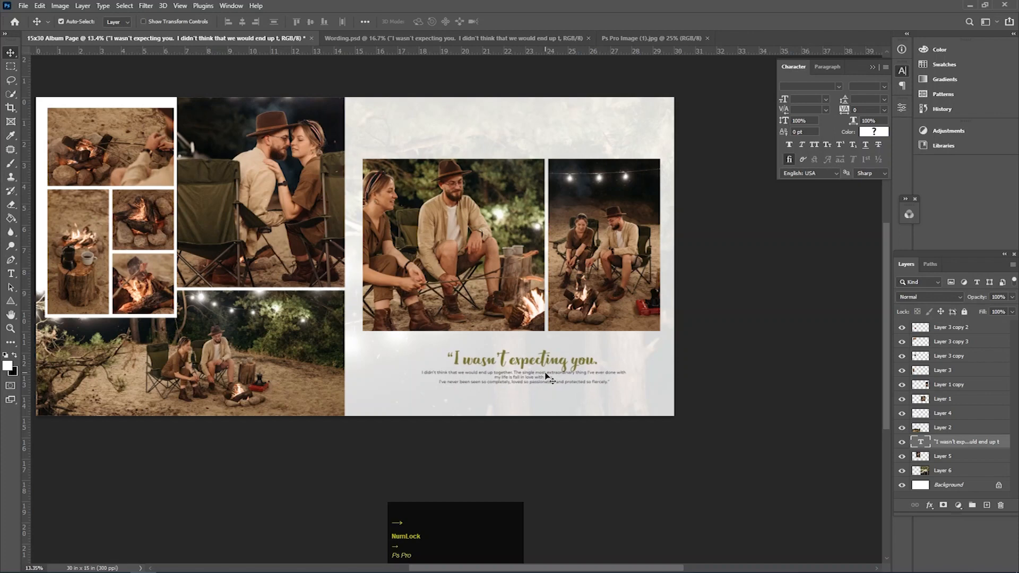
Select the four small campfire pictures together with their white backing layer and nudge them slightly left on the left-hand page
{"action": "left_click_drag", "start_coordinate": [526, 287], "coordinate": [502, 298]}
{"action": "left_click_drag", "start_coordinate": [438, 265], "coordinate": [477, 288]}
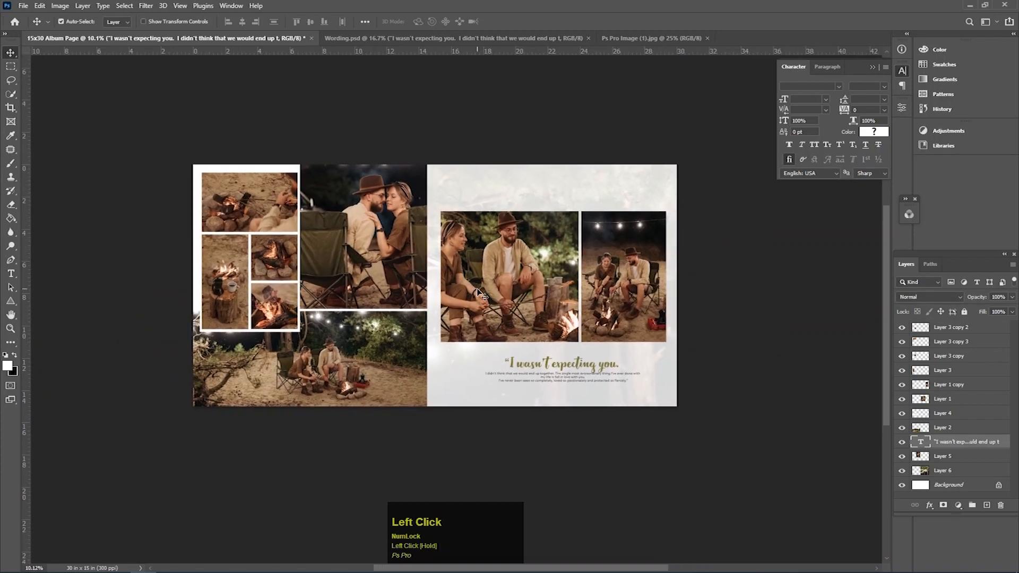
{"action": "left_click", "coordinate": [236, 215], "text": "ctrl"}
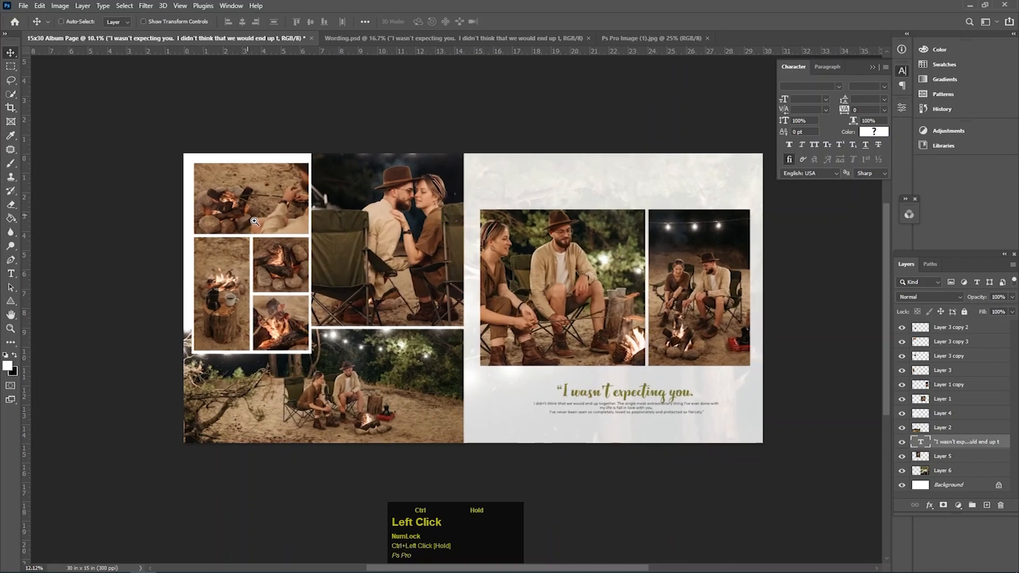
{"action": "left_click", "coordinate": [233, 208]}
{"action": "left_click", "coordinate": [227, 270], "text": "shift"}
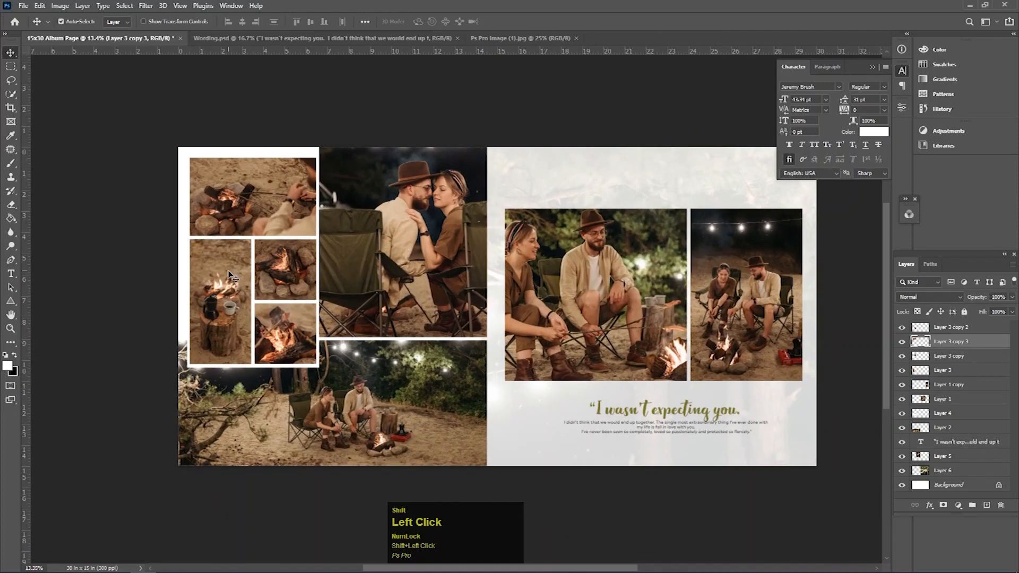
{"action": "left_click", "coordinate": [272, 267], "text": "shift"}
{"action": "left_click", "coordinate": [287, 341], "text": "shift"}
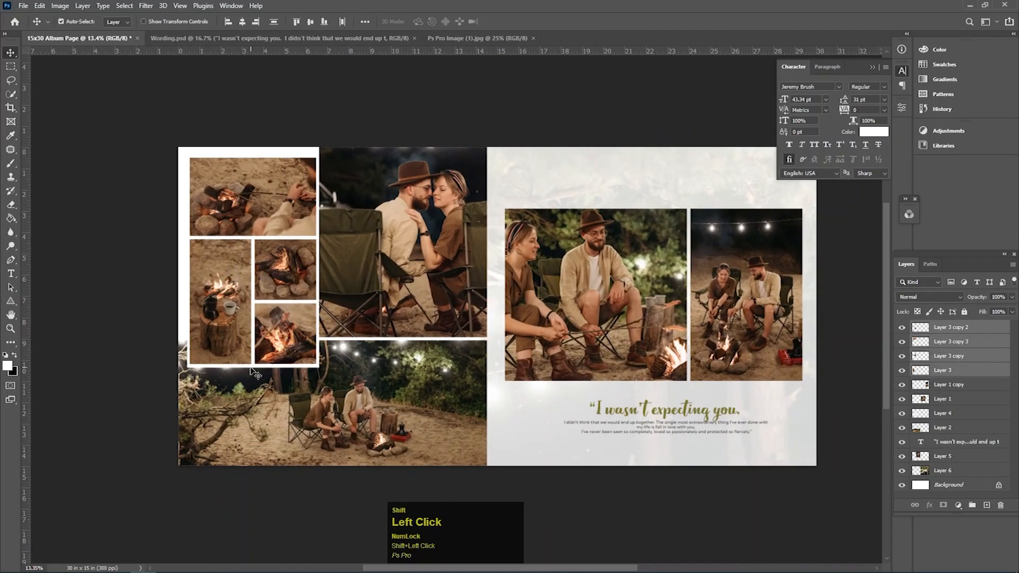
{"action": "left_click", "coordinate": [257, 372], "text": "shift"}
{"action": "key", "text": "Left"}
{"action": "key", "text": "Left"}
{"action": "key", "text": "Left"}
{"action": "key", "text": "Left"}
{"action": "key", "text": "Left"}
{"action": "key", "text": "Left"}
{"action": "key", "text": "Left"}
{"action": "key", "text": "Left"}
{"action": "key", "text": "Left"}
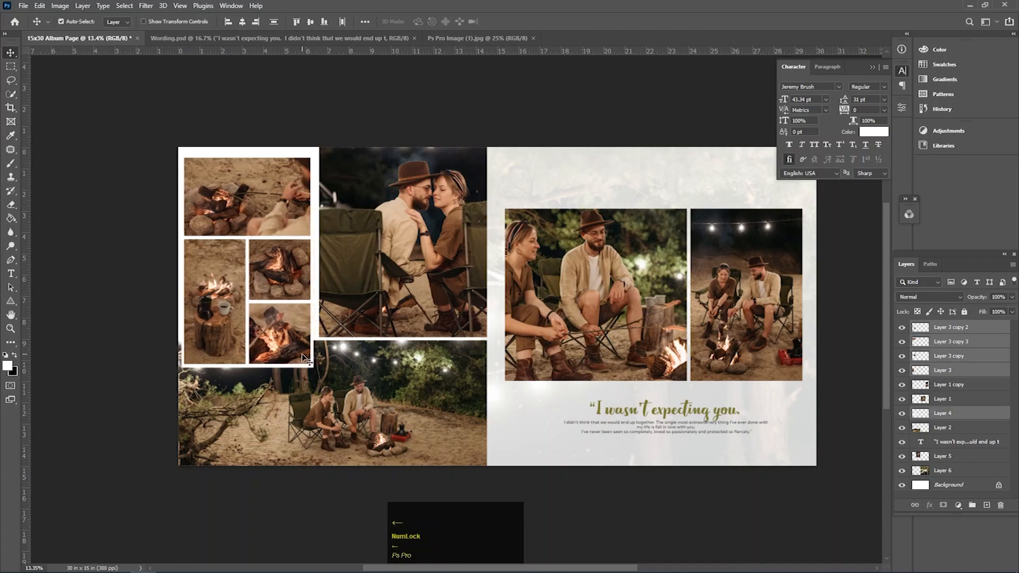
{"action": "key", "text": "Right"}
{"action": "key", "text": "Right"}
{"action": "key", "text": "Right"}
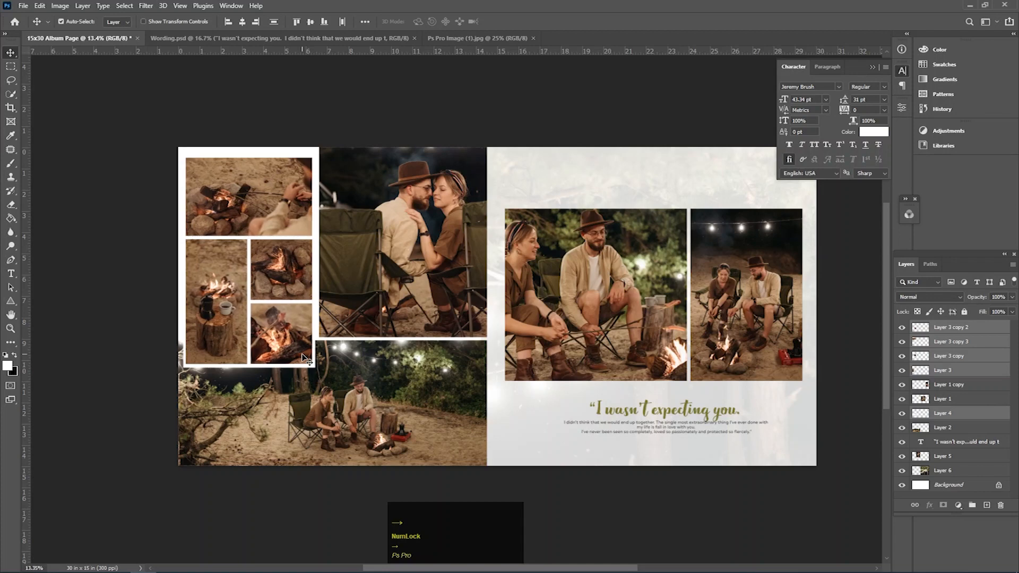
Hide the interface panels and examine the whole album spread
{"action": "left_click_drag", "start_coordinate": [363, 262], "coordinate": [334, 271]}
{"action": "left_click_drag", "start_coordinate": [499, 298], "coordinate": [485, 329]}
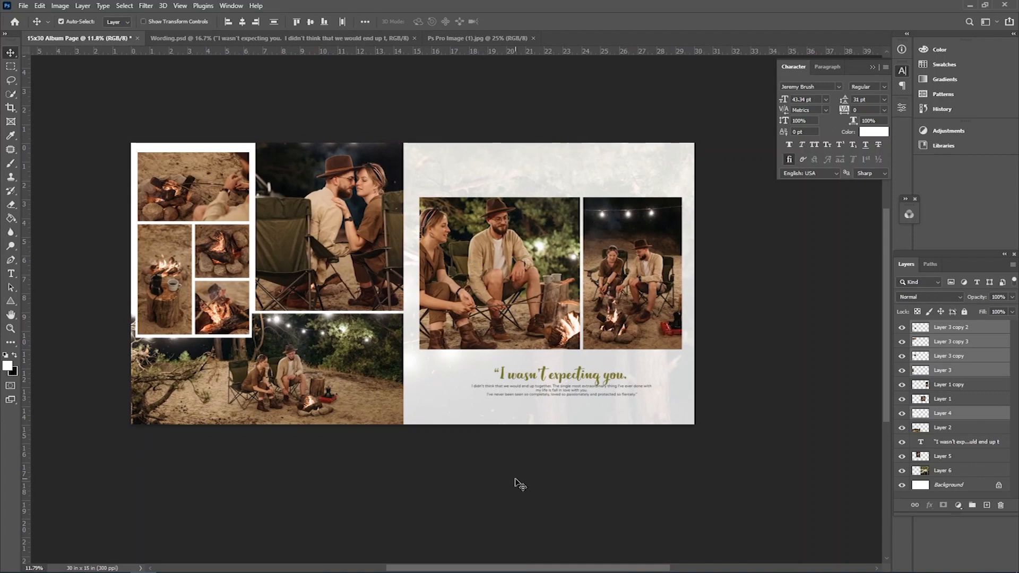
{"action": "key", "text": "Tab"}
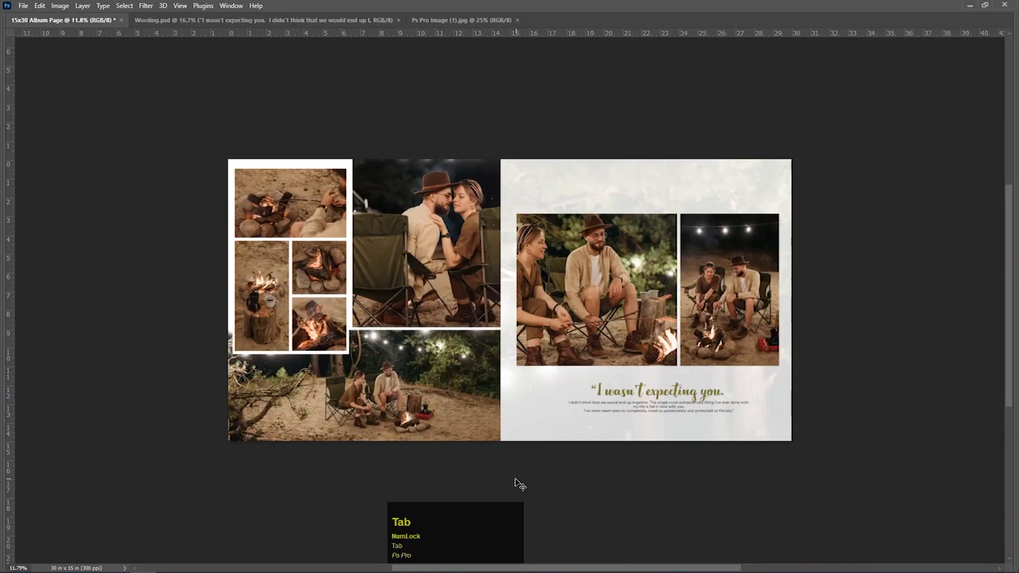